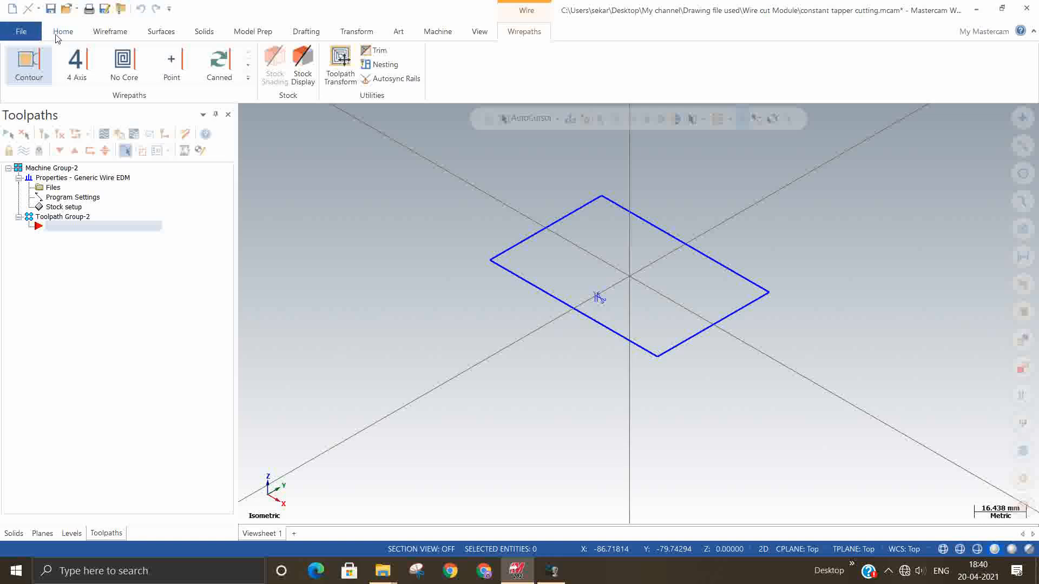
Define the machine group's stock from a bounding box around the rectangle geometry
click(63, 207)
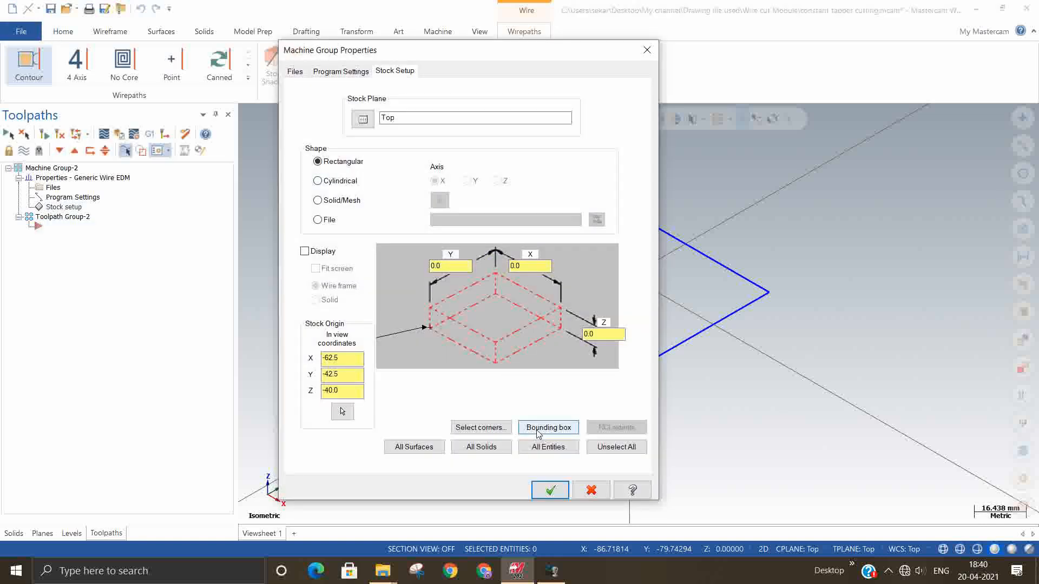
click(342, 411)
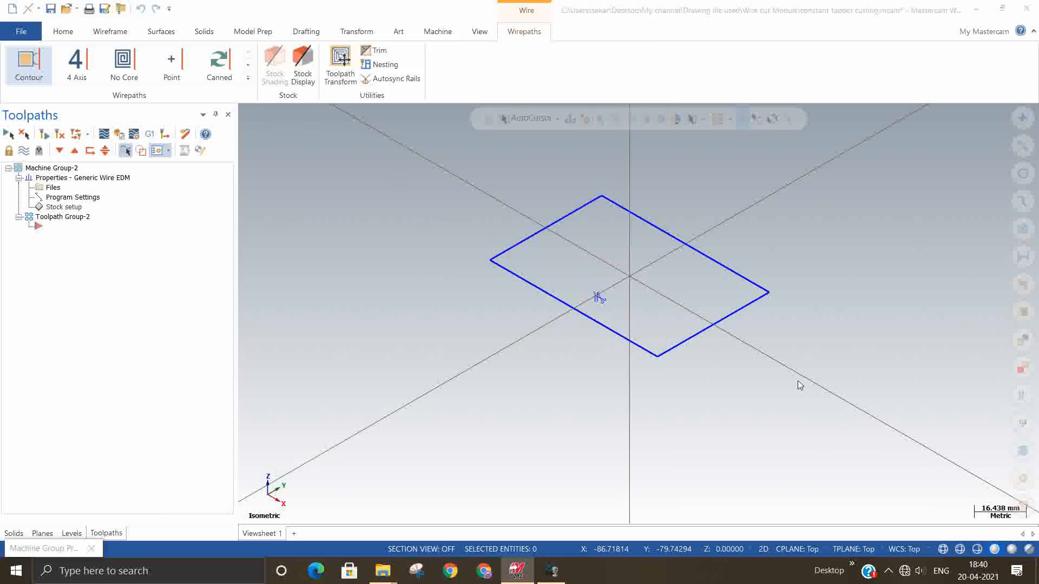
drag(798, 380, 835, 397)
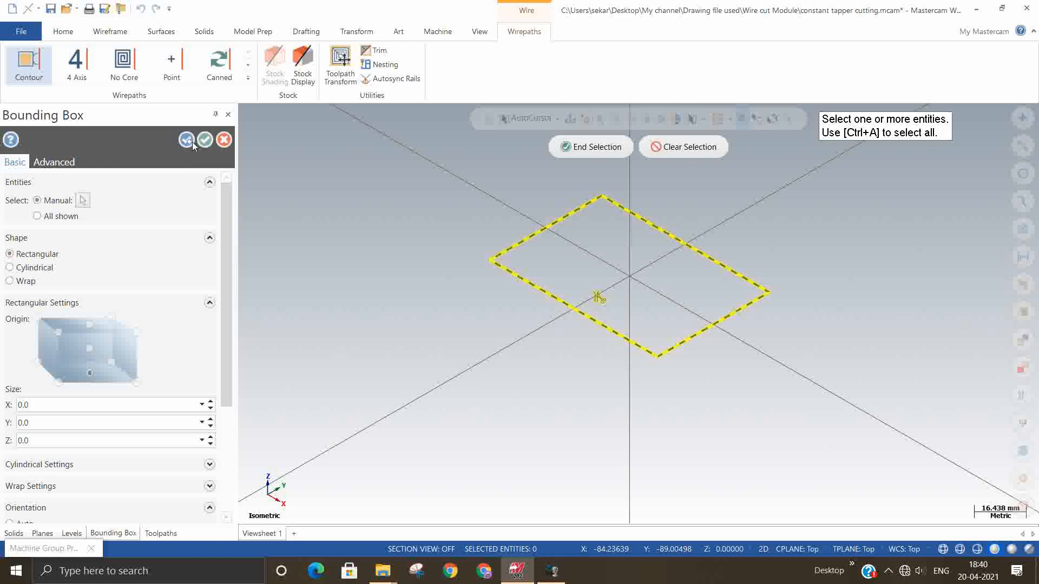
click(585, 148)
Size the bounding box to X 100 and Y 85, and set the stock's Z thickness to 40
click(82, 400)
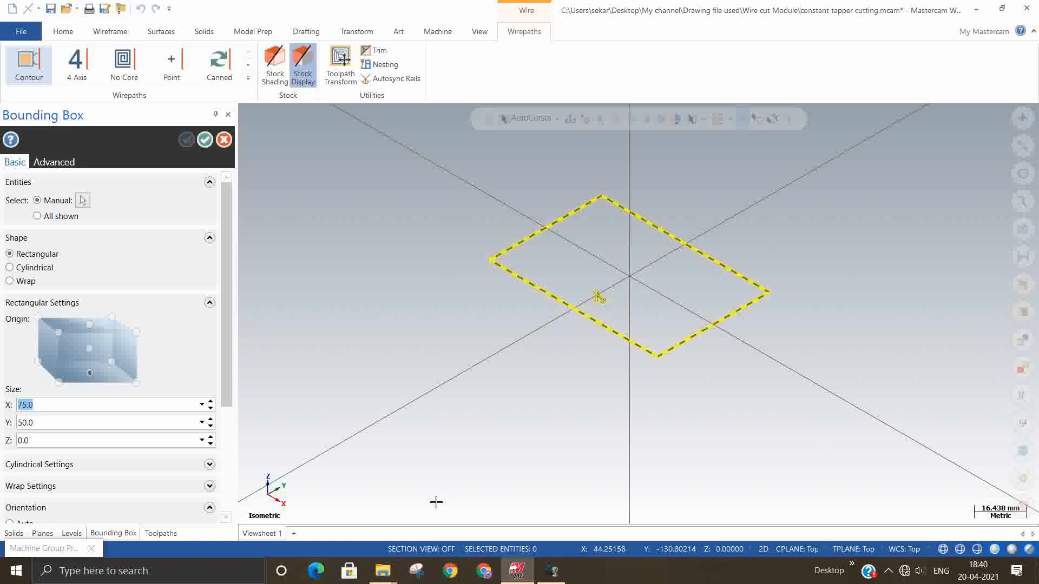
text(100)
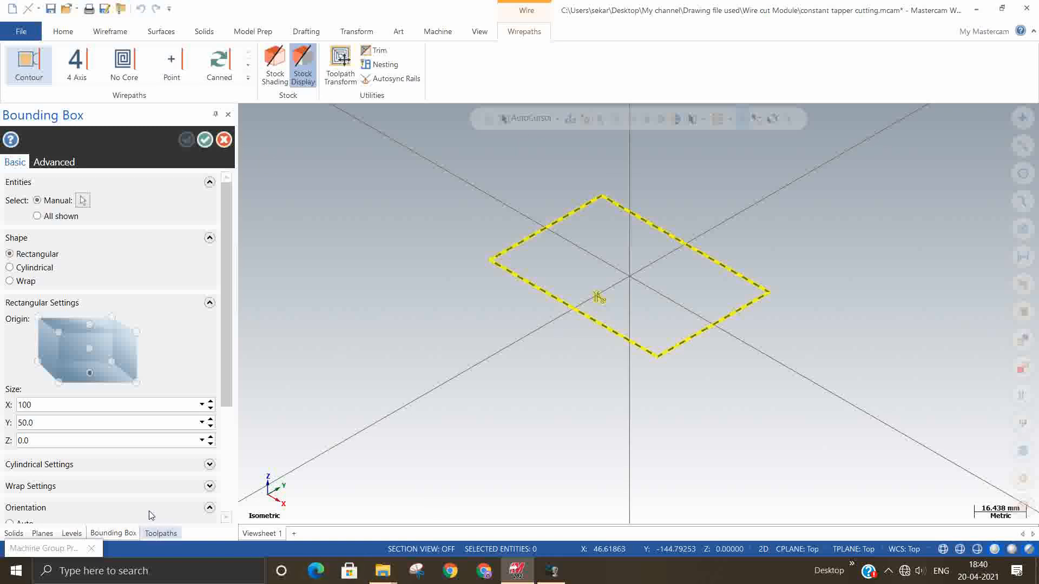
click(47, 419)
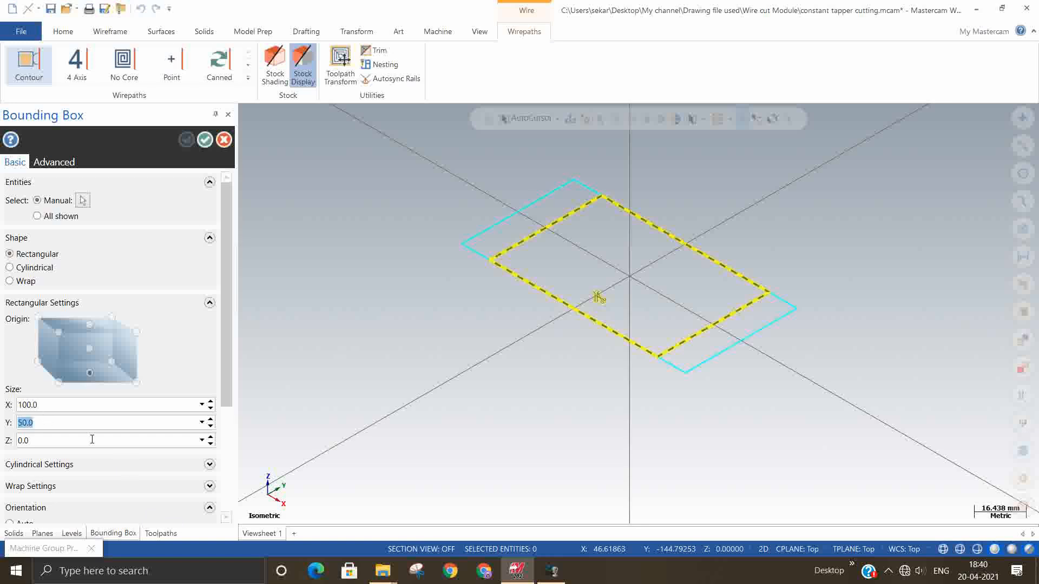
text(85)
click(51, 442)
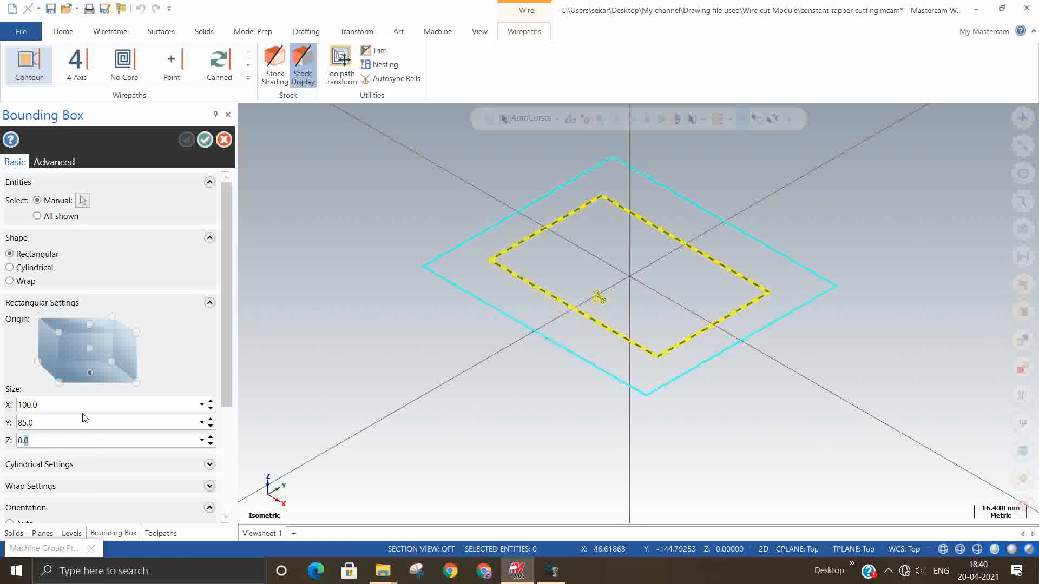
click(204, 140)
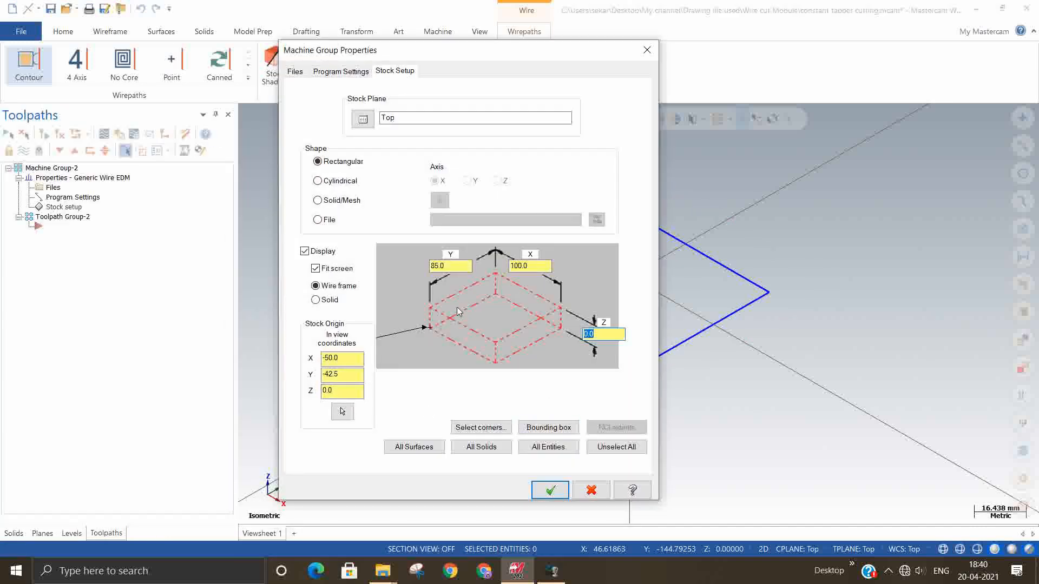
text(40)
click(549, 491)
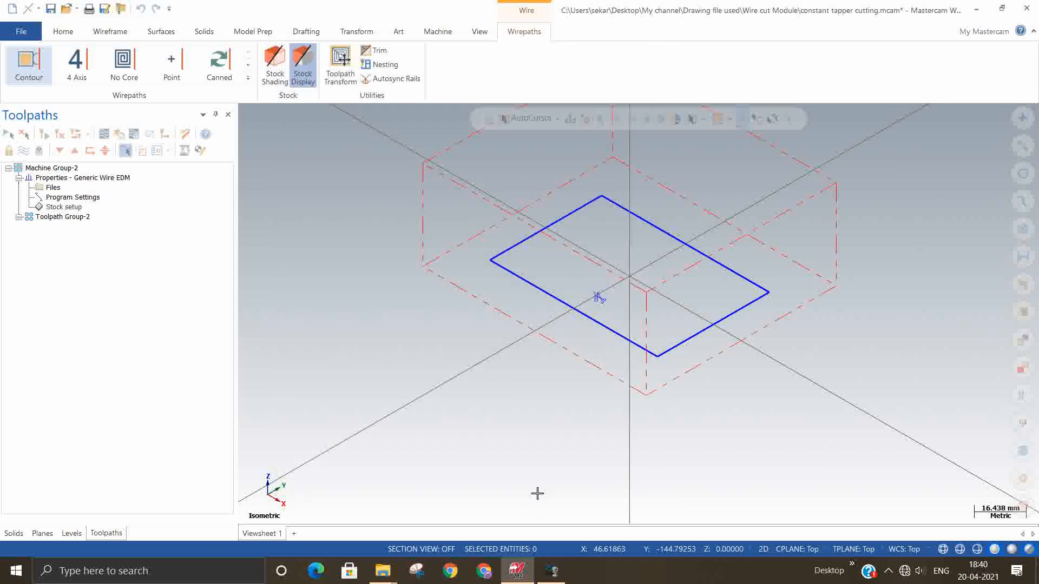
Set the stock origin Z to -40 and restore the isometric view
mouse_move(531, 476)
middle_down()
mouse_move(542, 381)
mouse_move(530, 471)
middle_up()
click(54, 207)
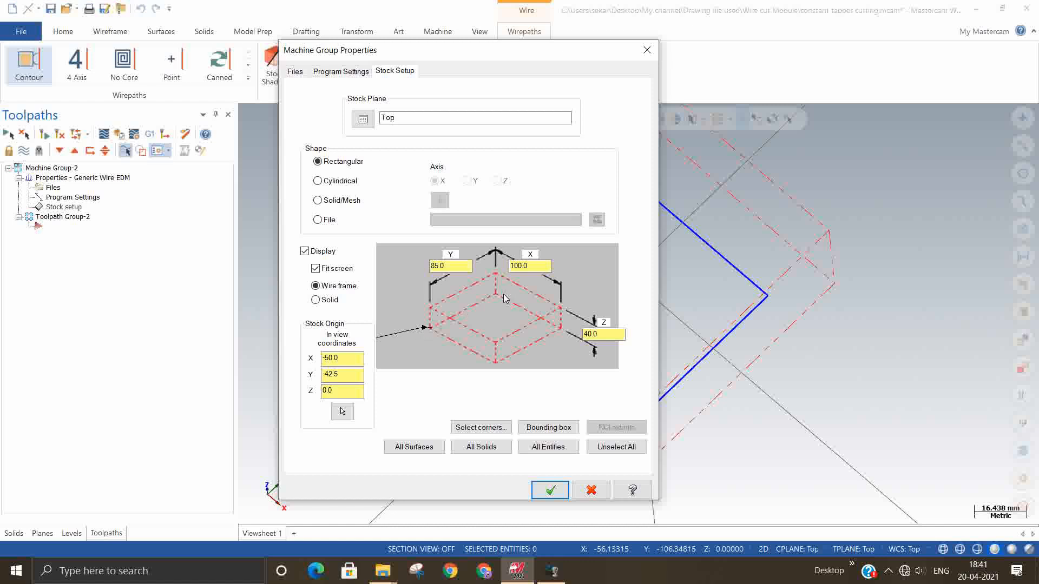
right_click(338, 393)
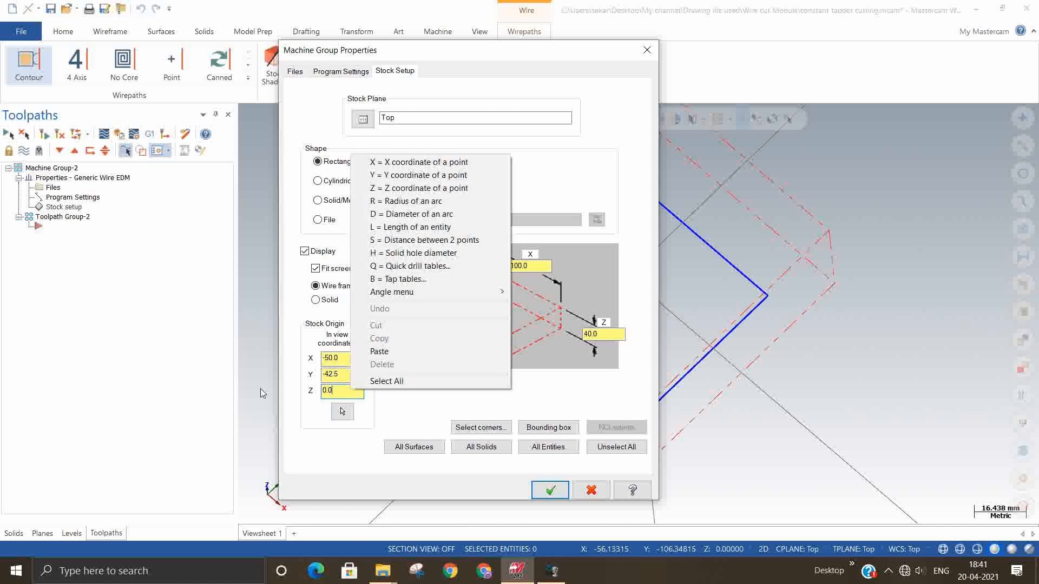
click(331, 389)
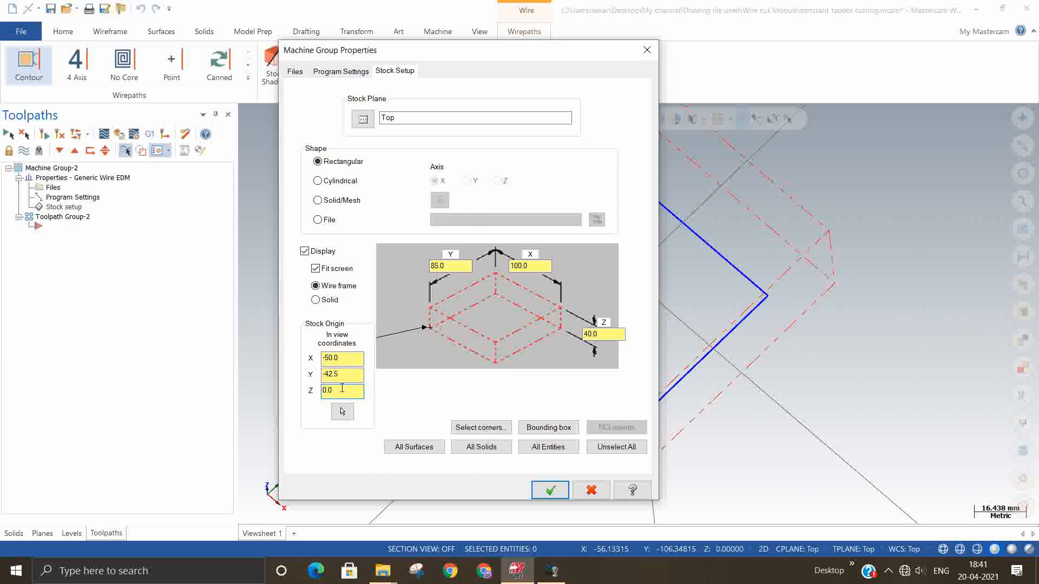
drag(342, 388, 277, 387)
text(-4)
click(550, 490)
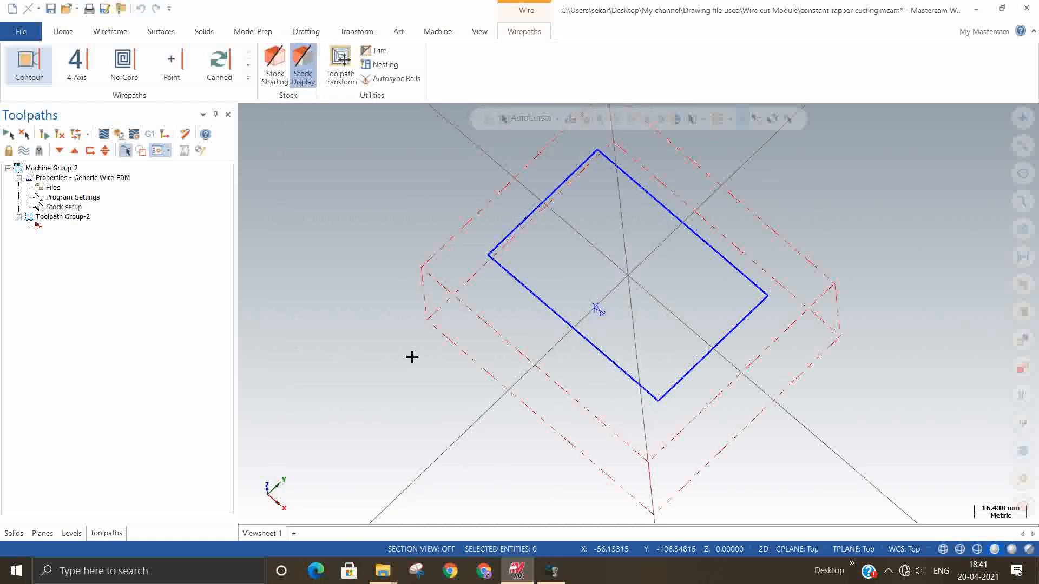
right_click(446, 367)
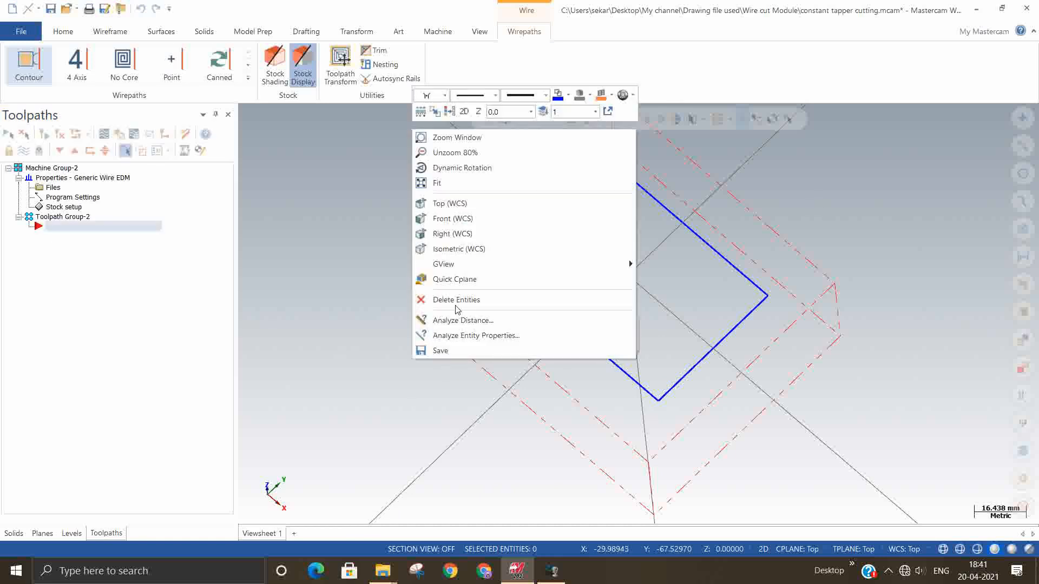
click(459, 250)
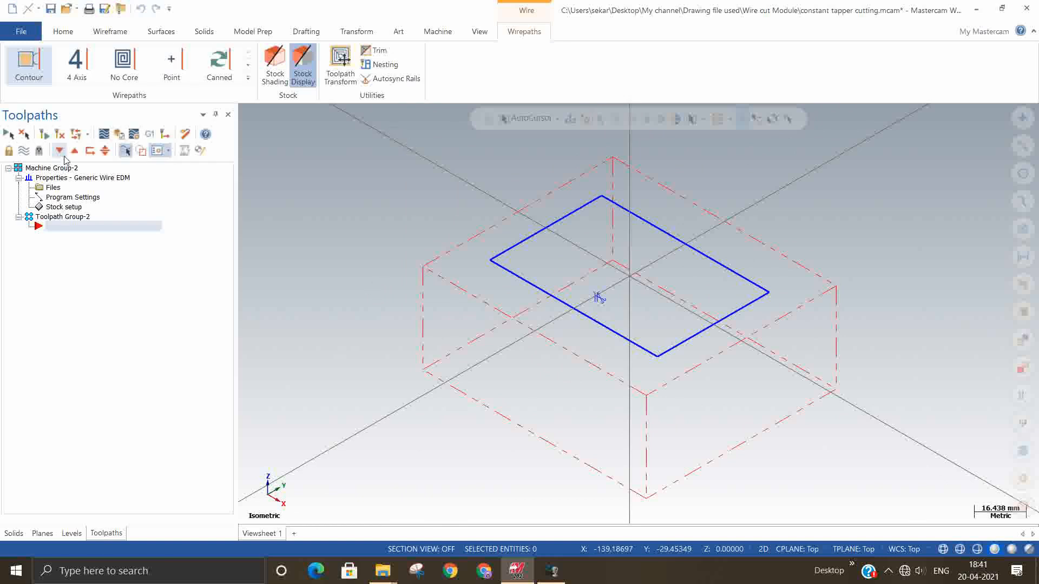
Start a wire Contour wirepath and select the thread point inside the rectangle as the first chain
click(30, 69)
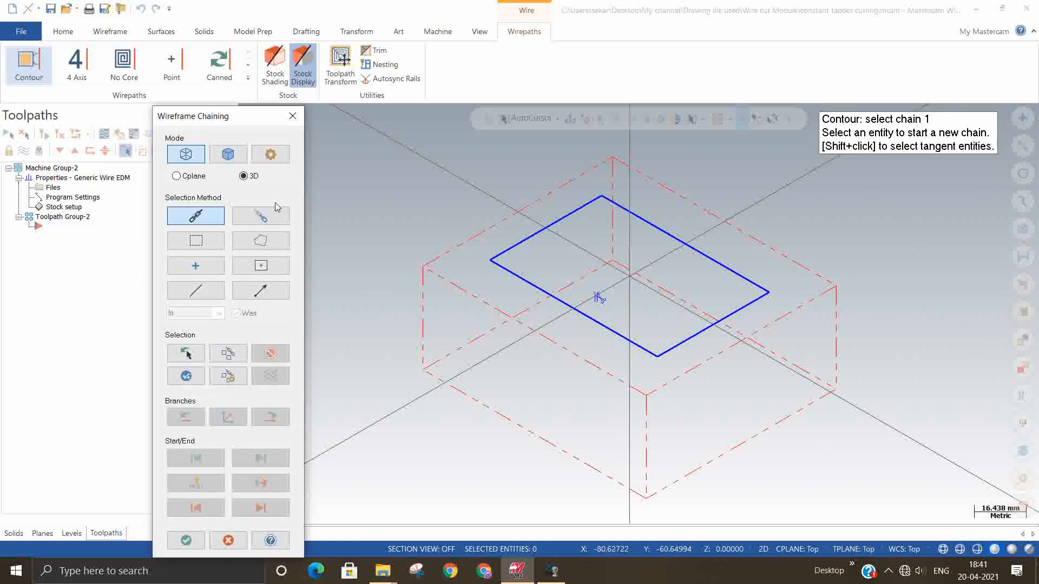
click(197, 272)
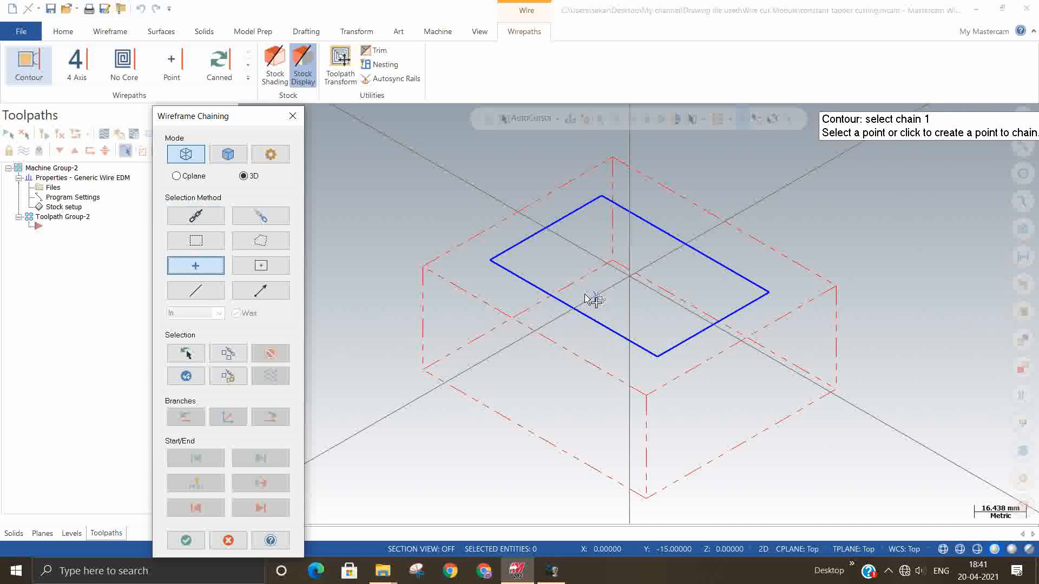
scroll(595, 305, up, 6)
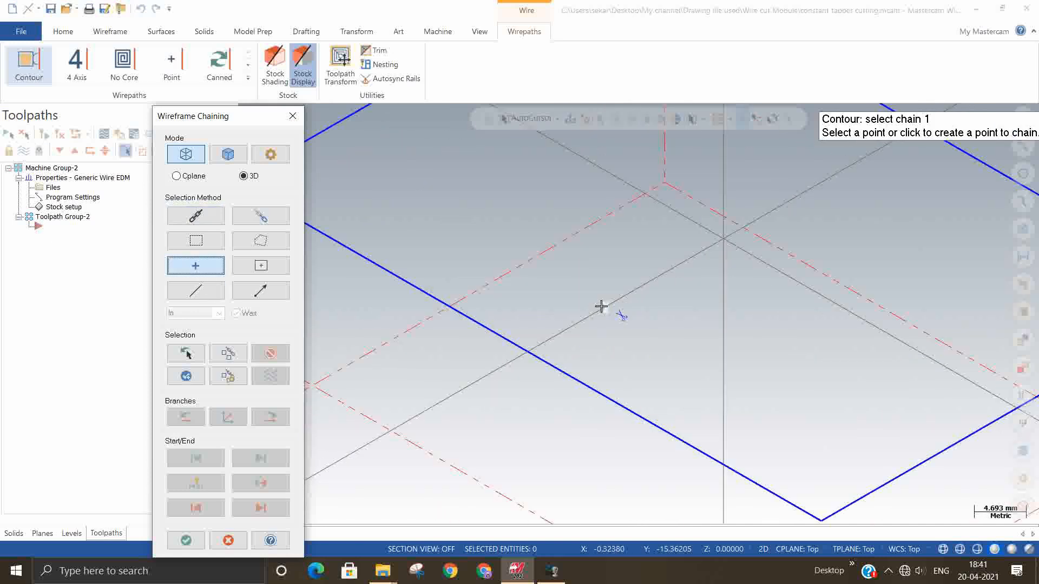
click(606, 307)
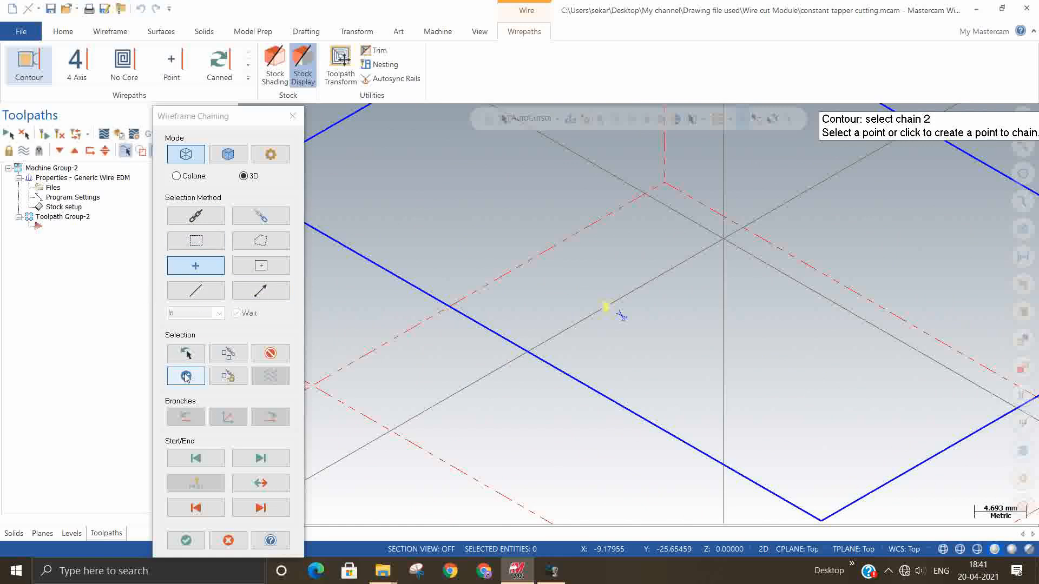
Chain the rectangle's outline as the second chain, starting on the edge near the thread point
click(194, 217)
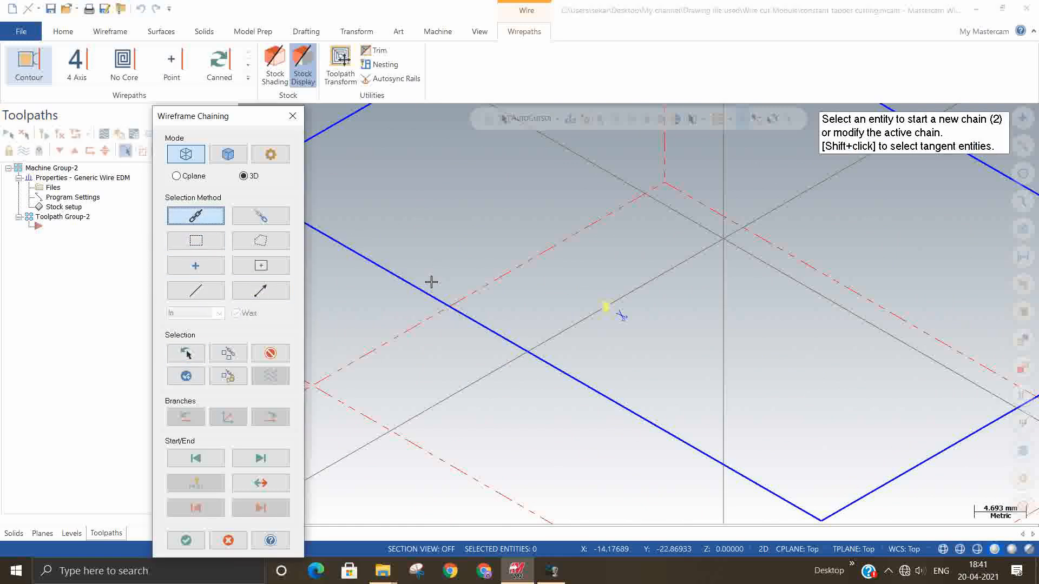
click(495, 331)
scroll(562, 390, down, 2)
scroll(569, 385, down, 2)
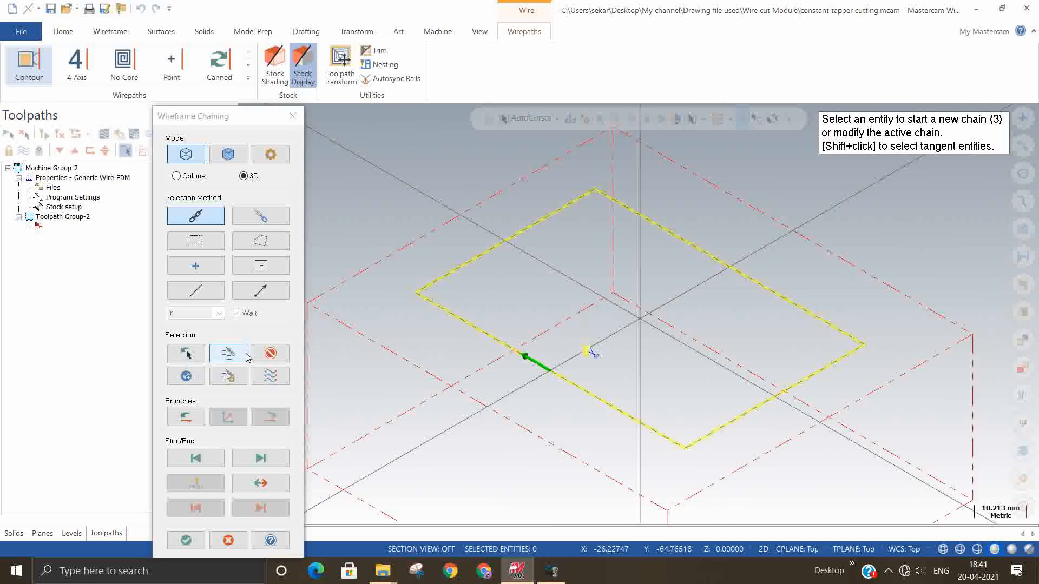
click(186, 377)
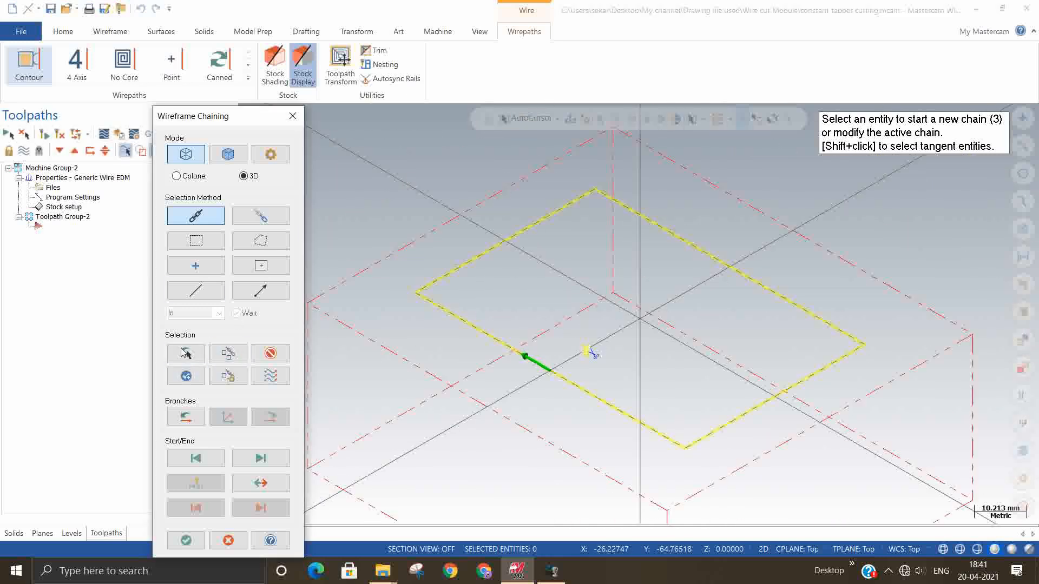
Add the point inside the rectangle again as the third chain and accept the chaining
click(196, 266)
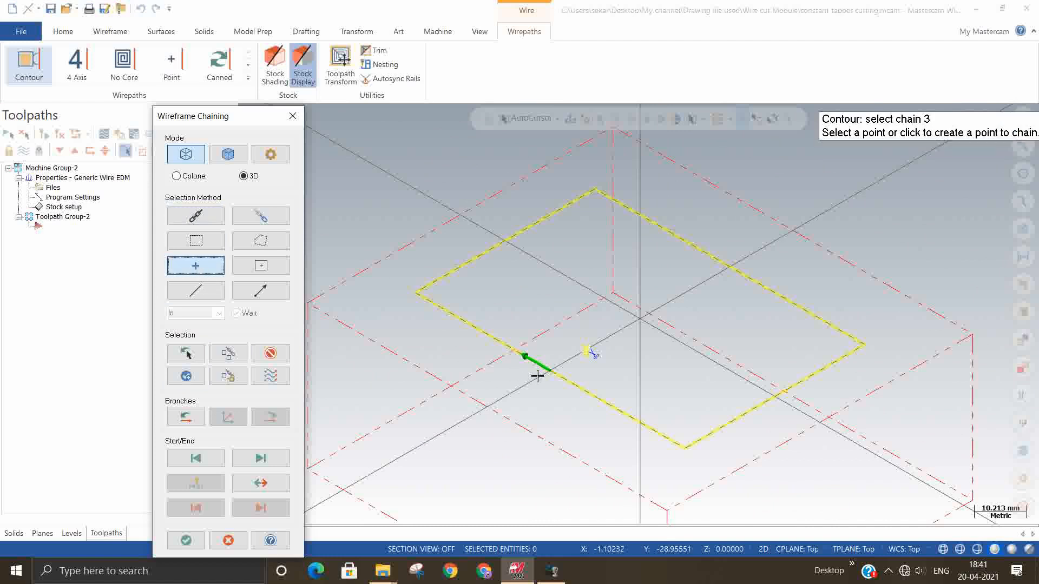
click(594, 357)
click(186, 540)
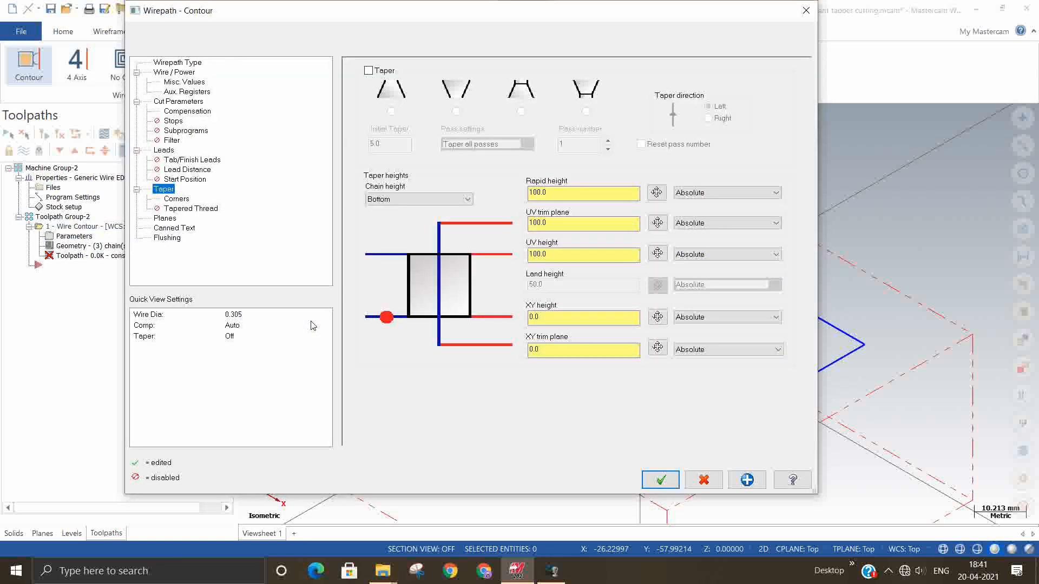
Set the wire diameter to 0.25 in the contour's wire and power settings
click(183, 72)
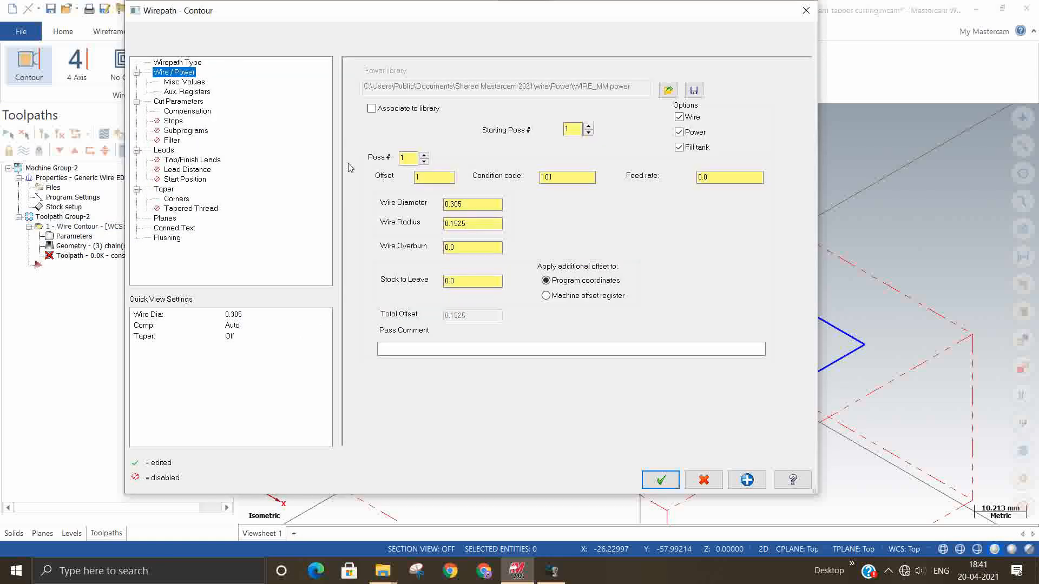
double_click(463, 205)
text(0)
click(489, 224)
Review the contour's miscellaneous values, auxiliary registers, cut parameters, compensation and stop settings
click(181, 82)
click(181, 92)
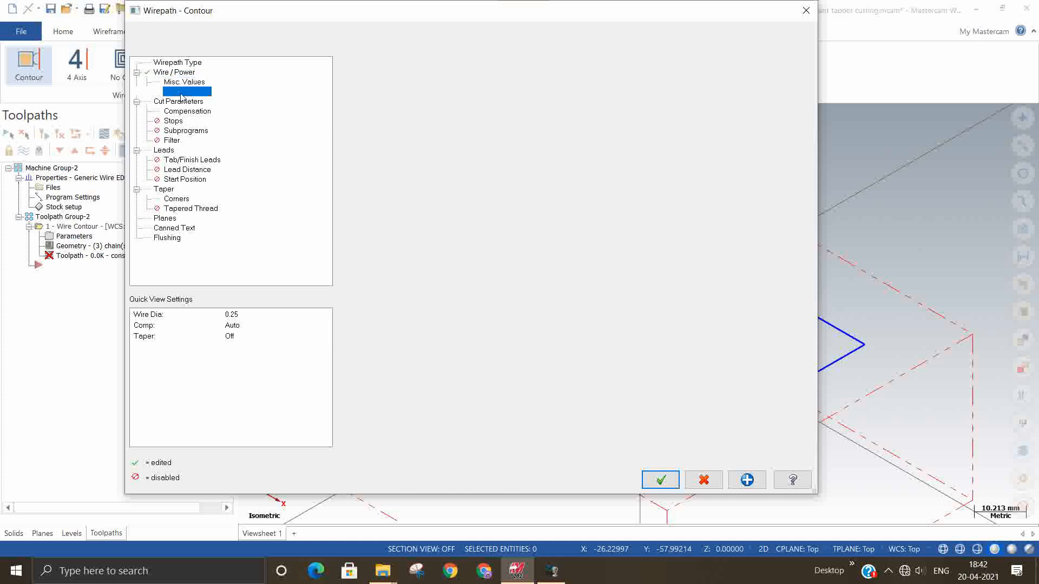
click(189, 103)
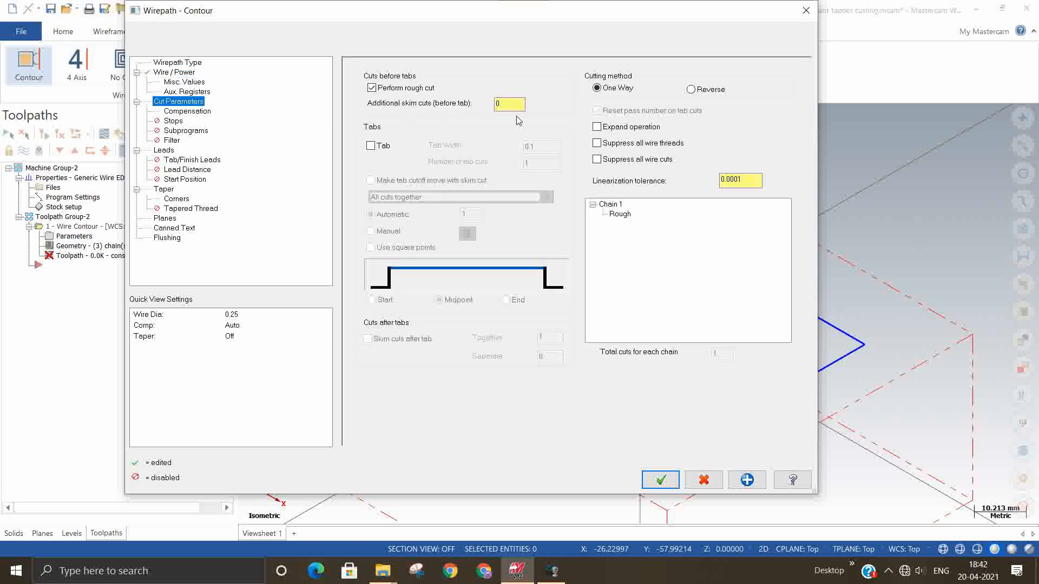
click(177, 112)
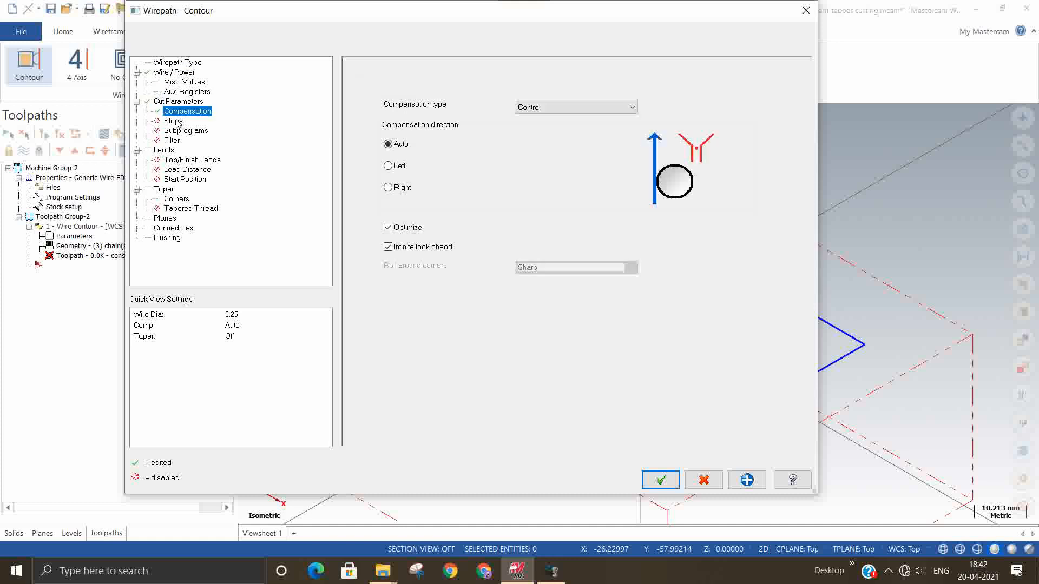
click(174, 122)
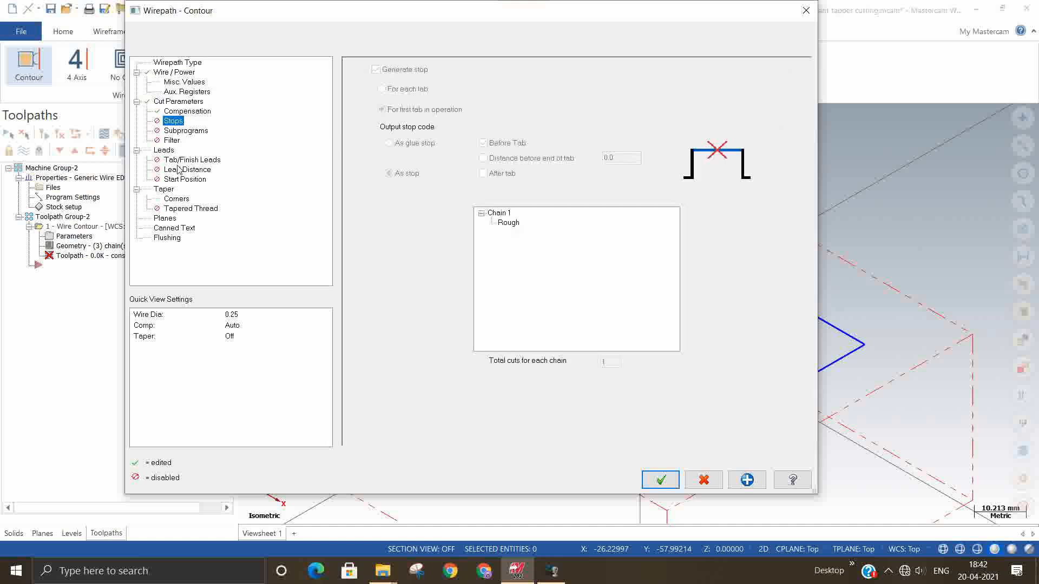
Set the lead in to Line and arc and the lead out to Arc and line, and enter the overlap
click(168, 151)
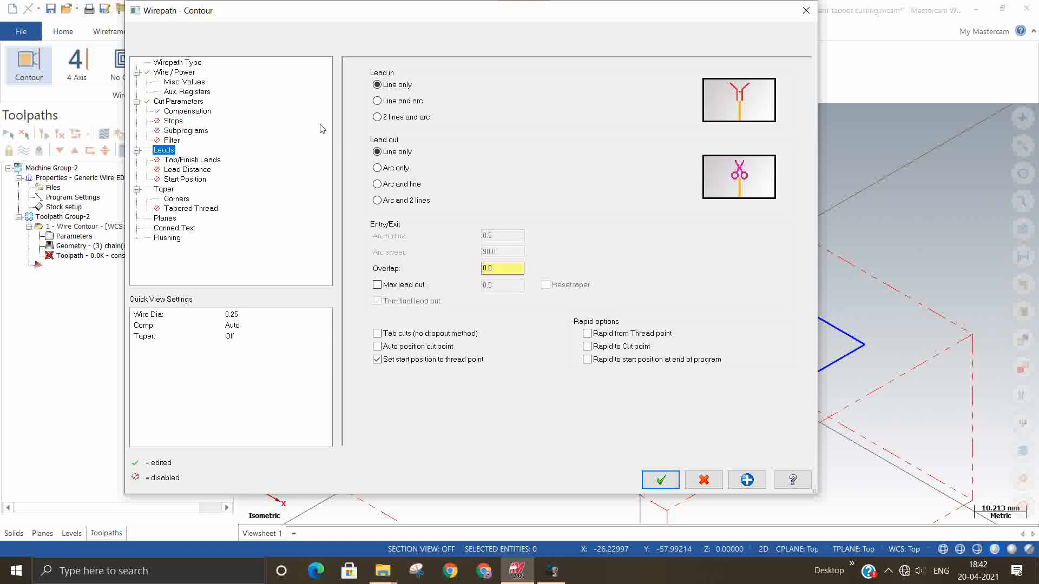
click(401, 103)
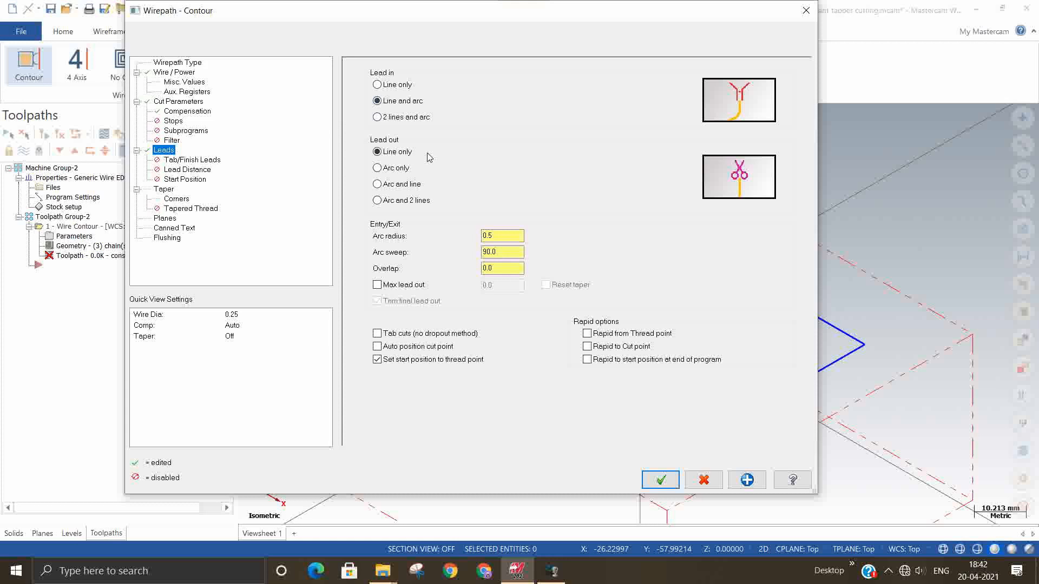
click(397, 184)
click(511, 235)
click(511, 253)
click(500, 268)
double_click(496, 272)
text(0)
Enable taper for the contour and set the chain height to Top
click(172, 190)
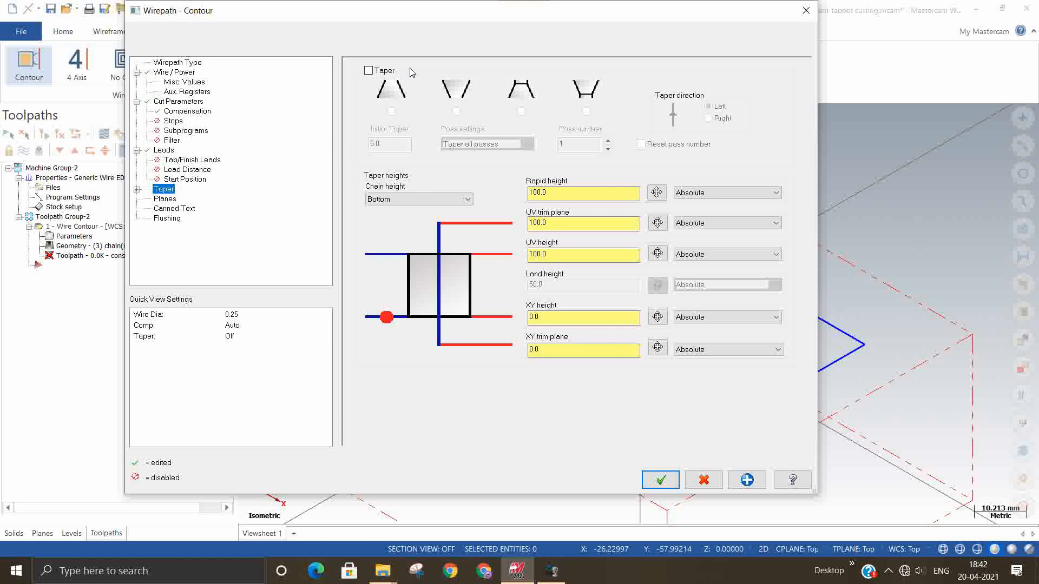
click(368, 71)
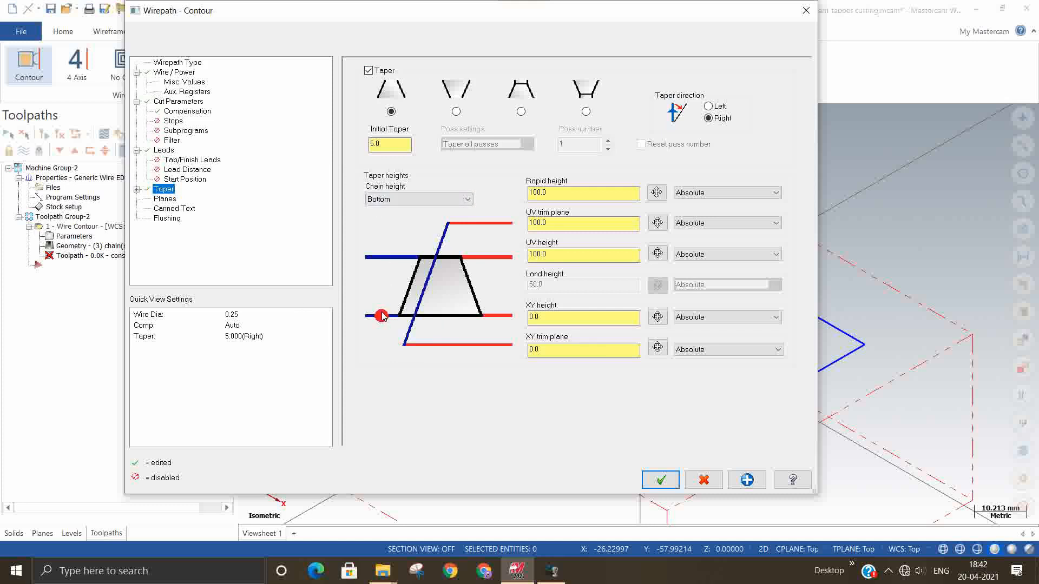
click(411, 202)
click(397, 212)
Set the contour's taper heights: UV trim plane 2, UV height 0, XY height -40 and XY trim plane -42
click(558, 220)
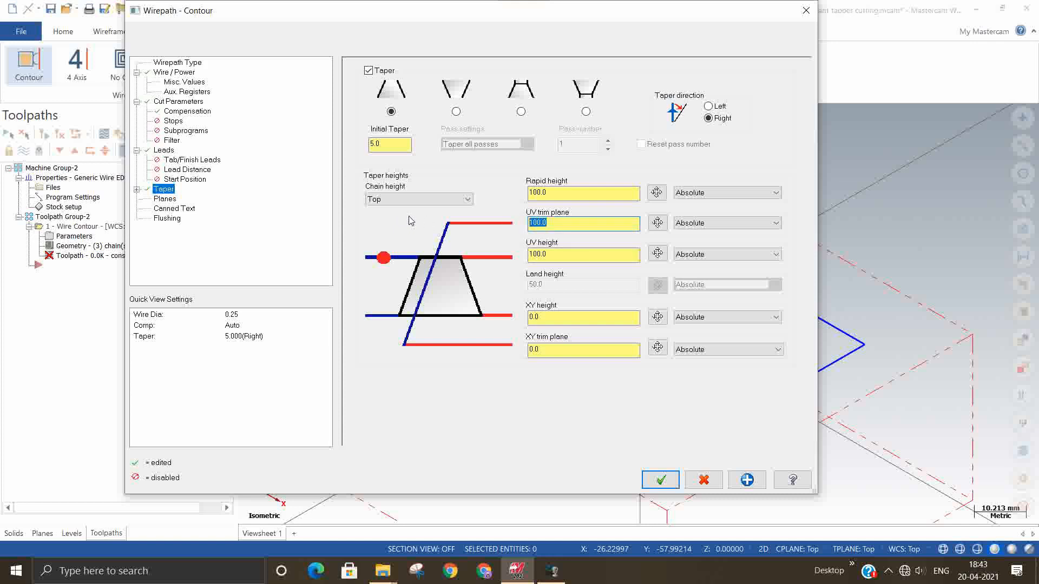
text(2)
click(577, 256)
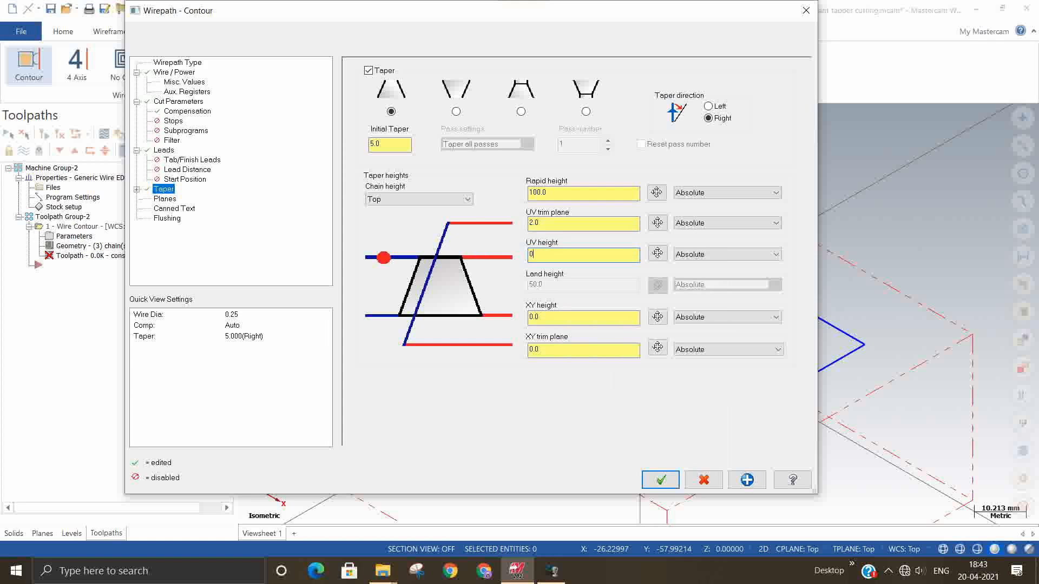
double_click(558, 318)
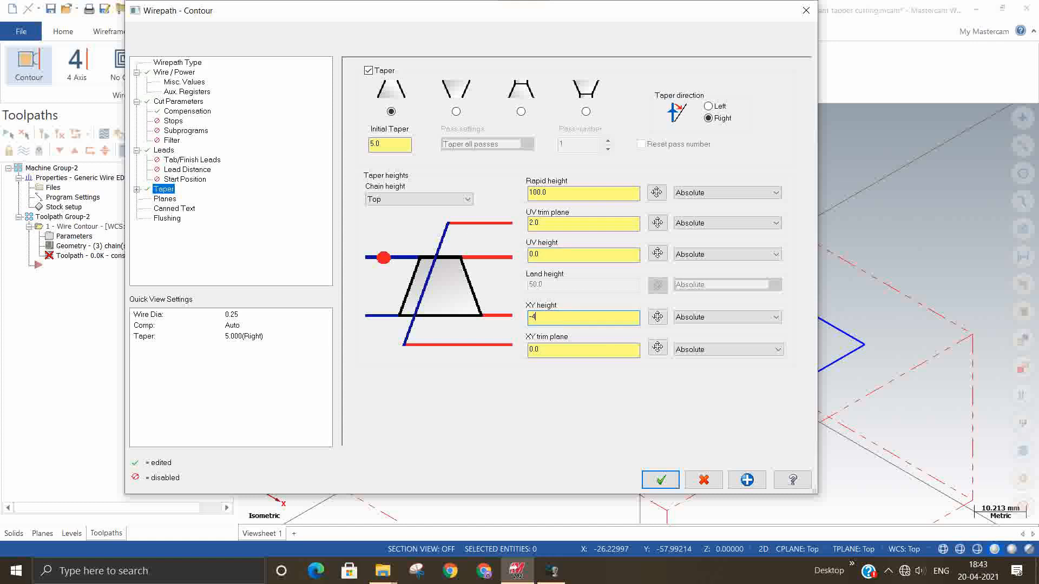
click(557, 349)
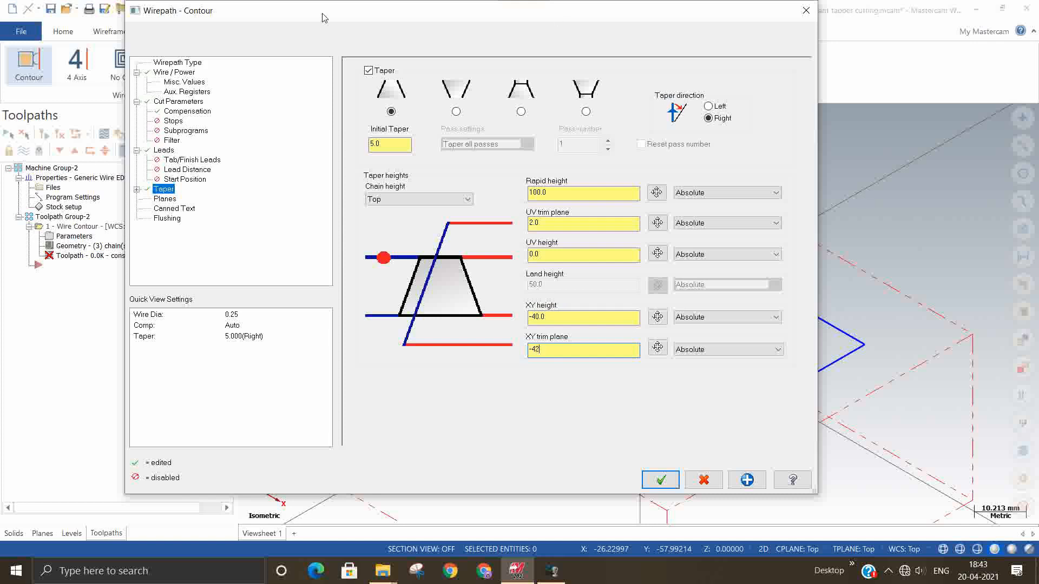
Check the contour's planes settings and accept the parameters to generate the tapered wirepath
click(165, 199)
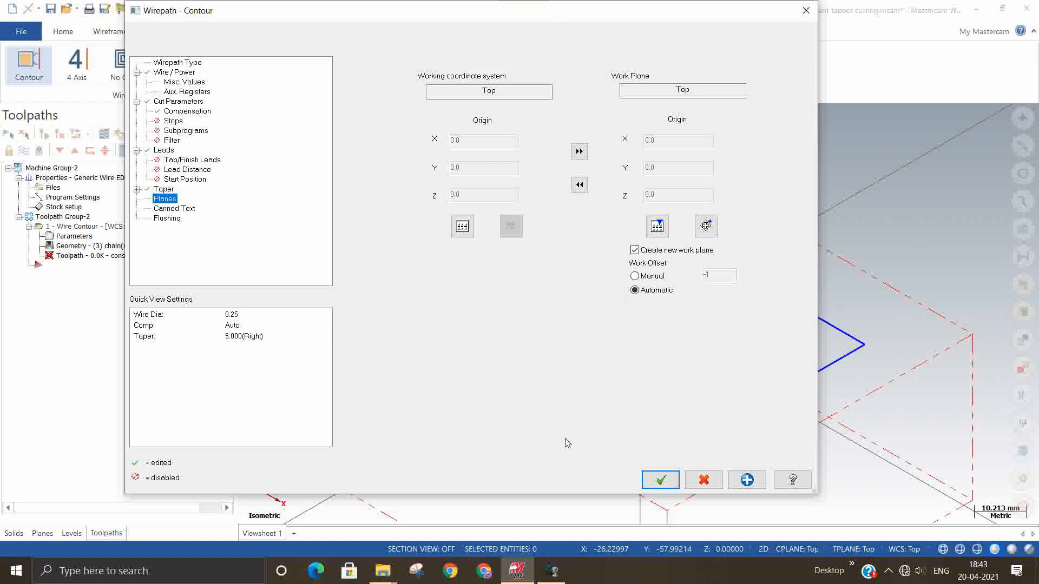
click(660, 480)
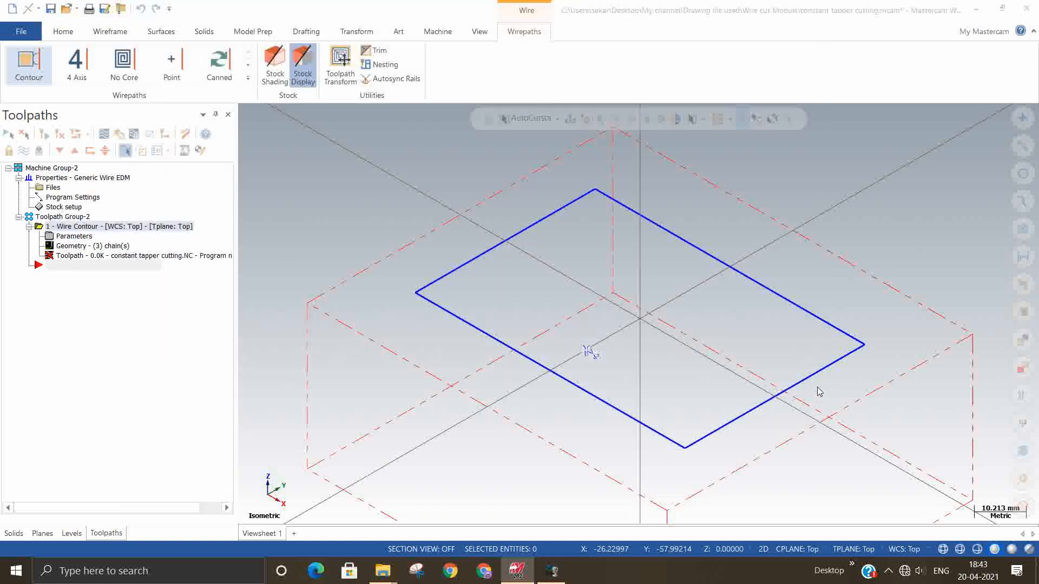
click(141, 352)
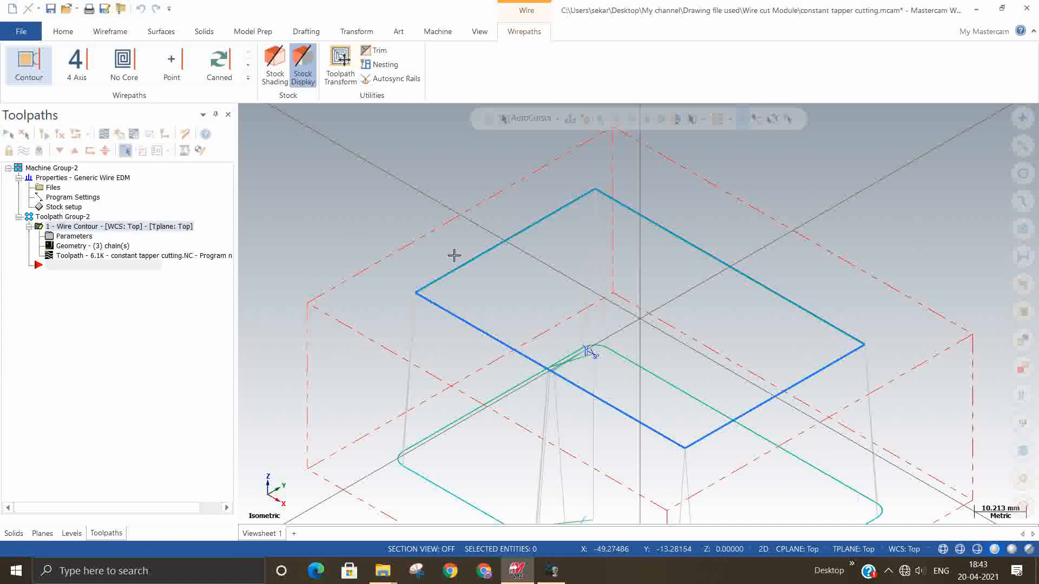
Backplot the wire contour toolpath to watch the wire and guides move around the rectangle, and close the backplot
scroll(507, 301, down, 2)
middle_drag(611, 324, 549, 316)
scroll(600, 373, up, 6)
scroll(549, 315, down, 3)
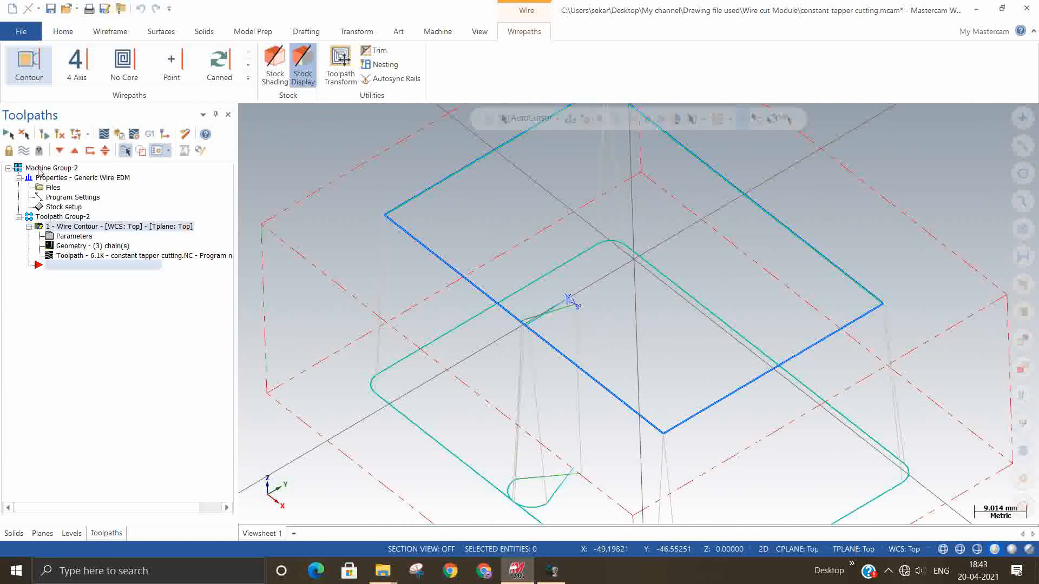
click(126, 150)
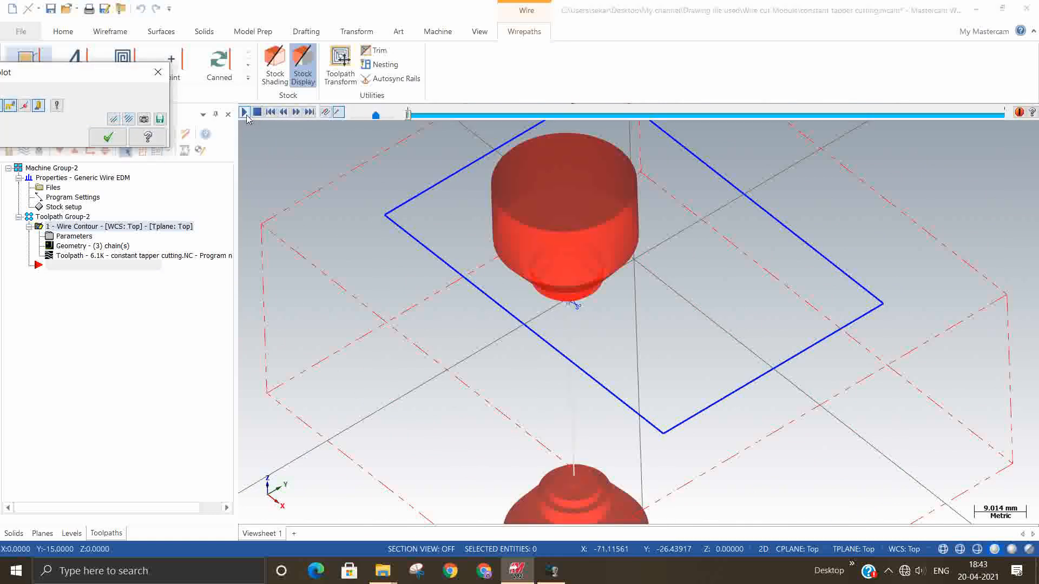
click(243, 113)
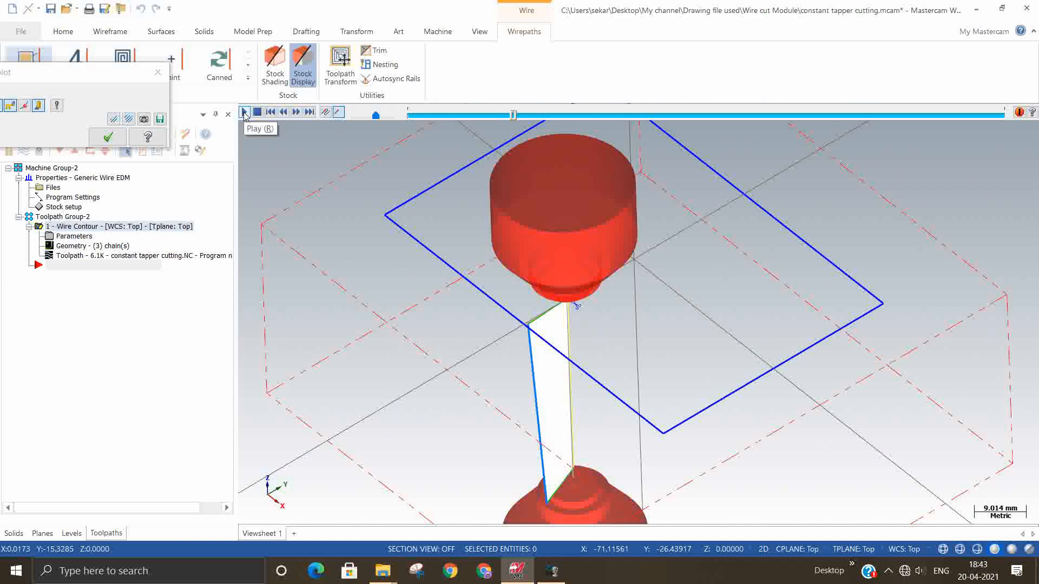
scroll(441, 197, down, 2)
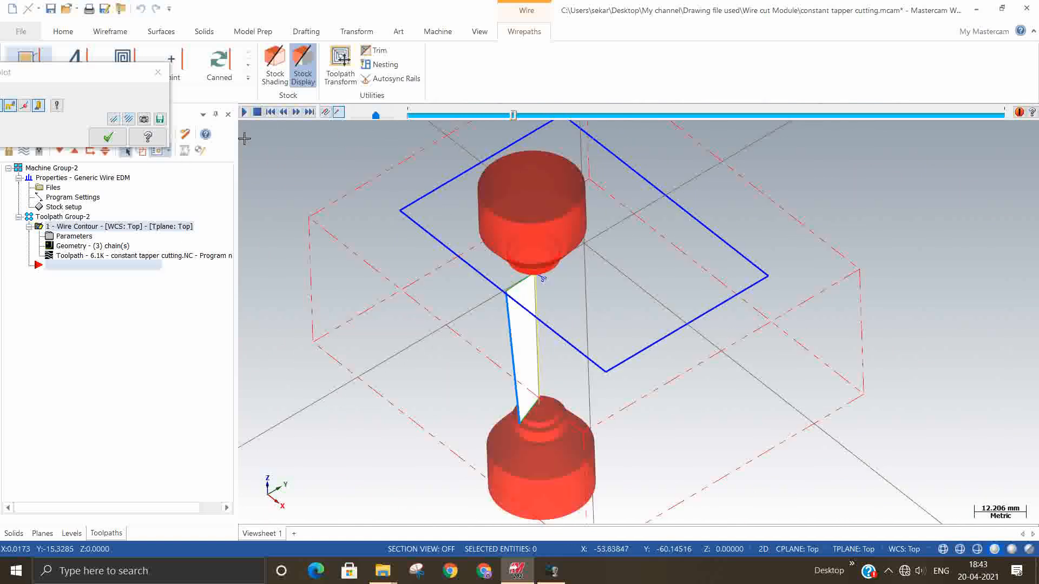
click(245, 112)
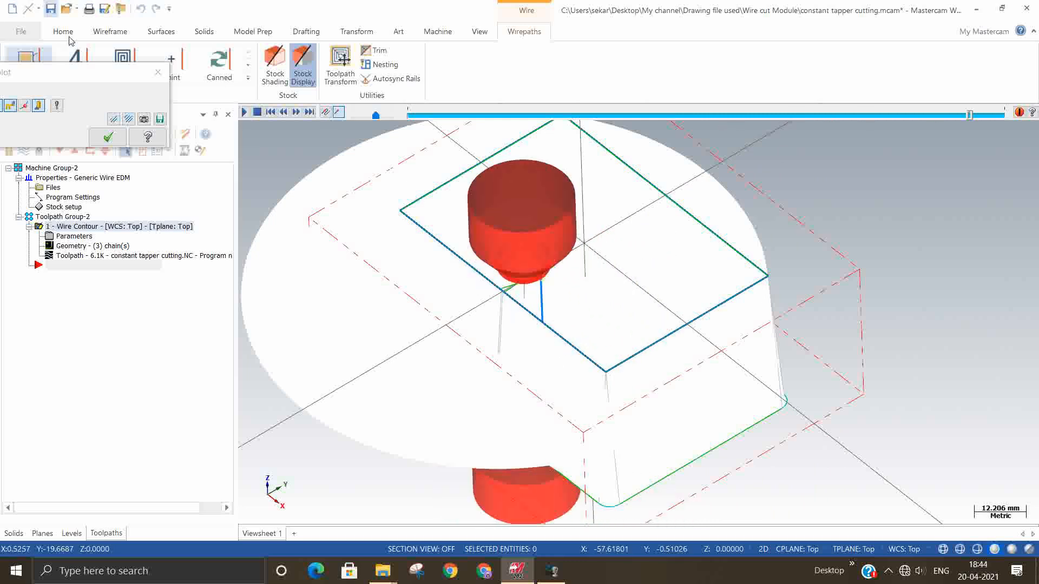
click(108, 137)
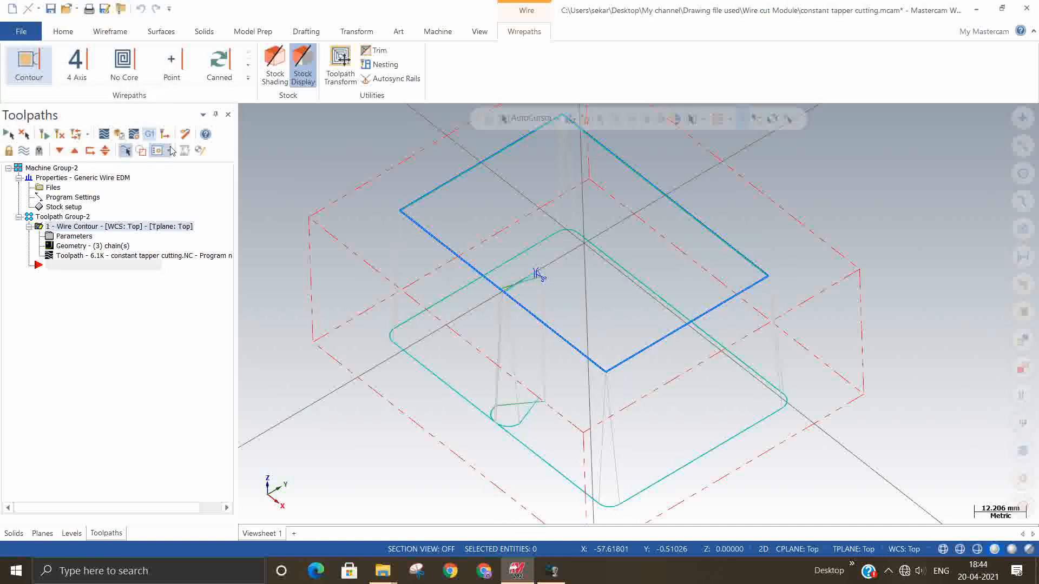
Verify the wire contour on the solid stock by playing the full simulation in the maximized simulator
click(118, 134)
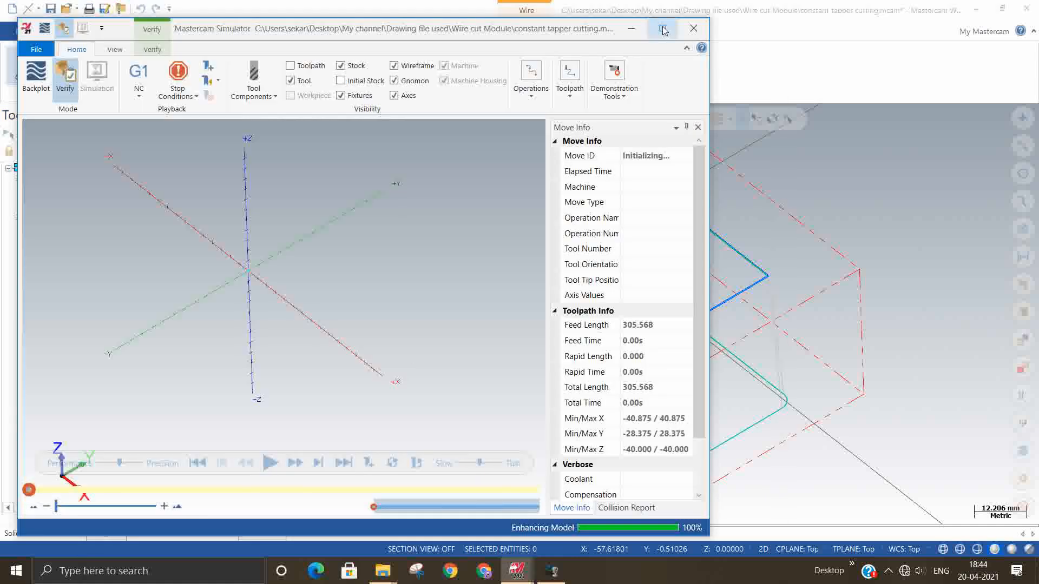
click(664, 29)
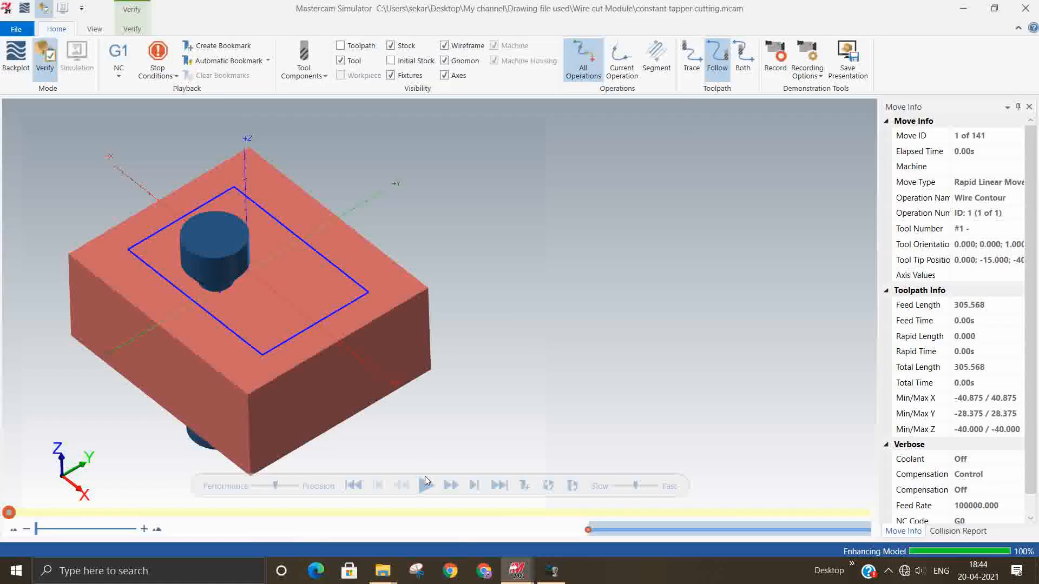
click(424, 485)
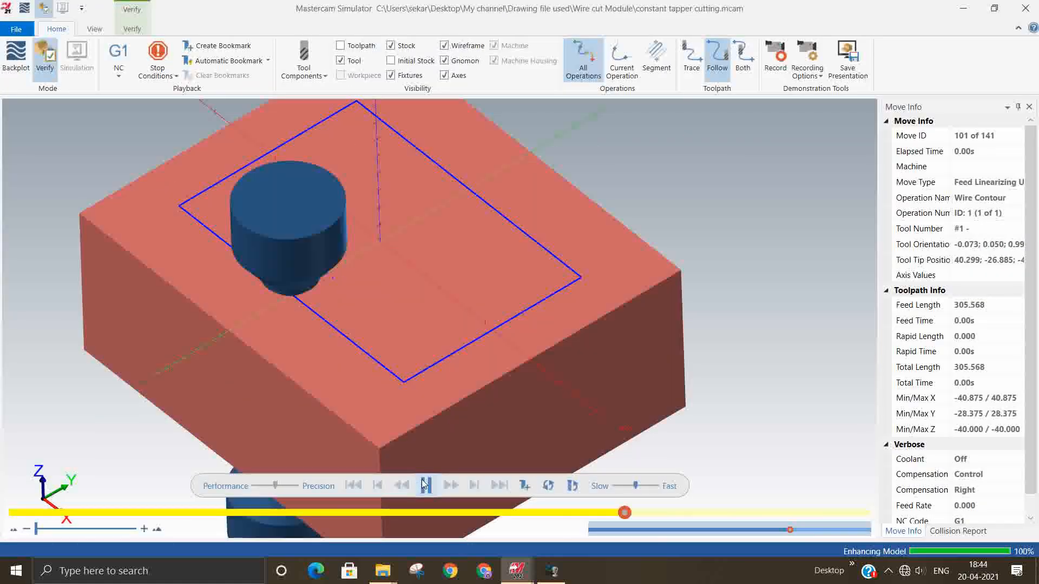
click(91, 32)
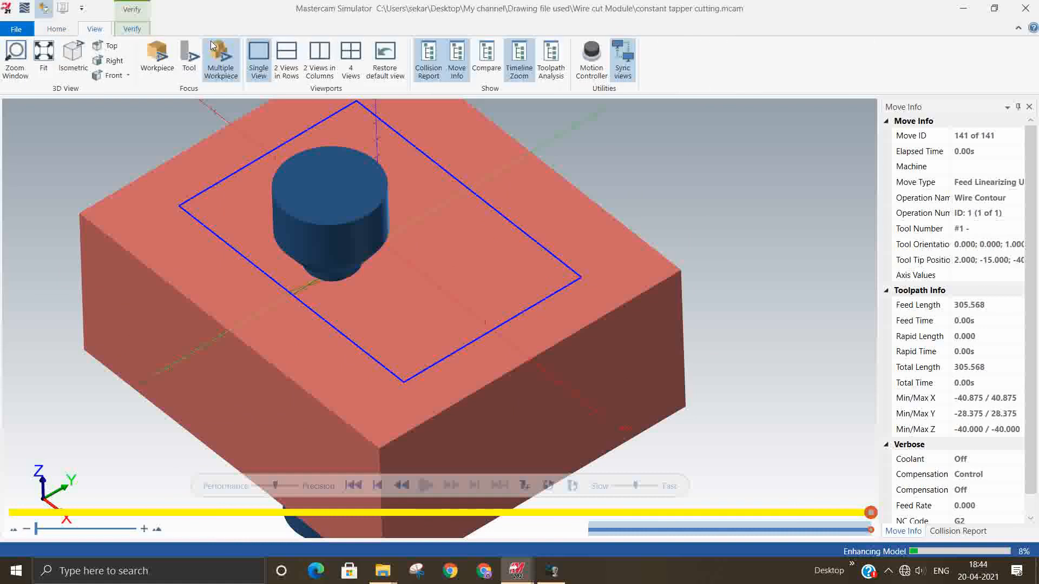
click(131, 28)
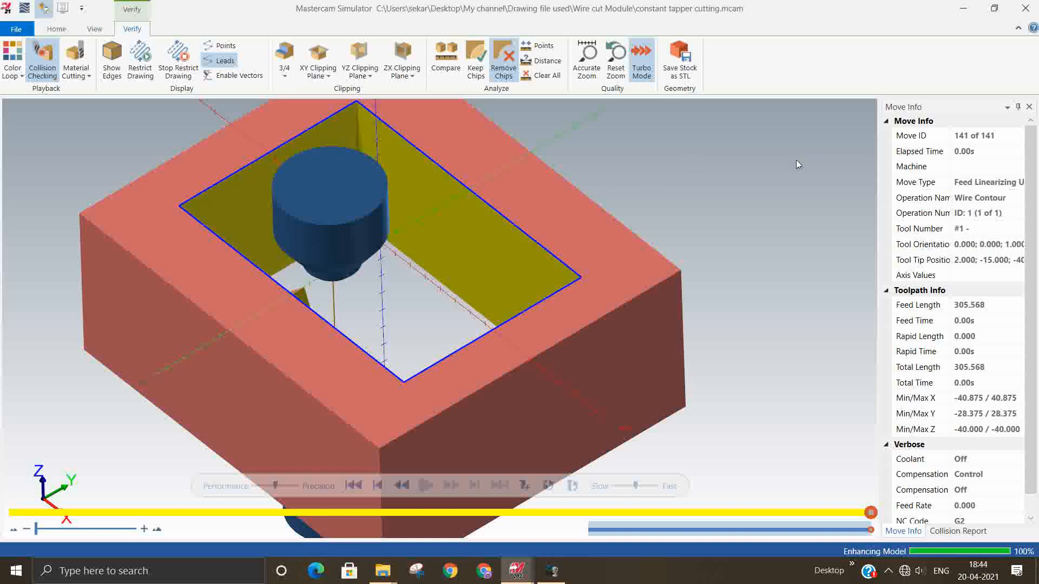
Examine the tapered walls and lower corners of the cut opening from several angles, and close the simulator
mouse_move(443, 261)
middle_down()
mouse_move(424, 276)
mouse_move(440, 262)
mouse_move(443, 274)
middle_up()
scroll(334, 331, up, 3)
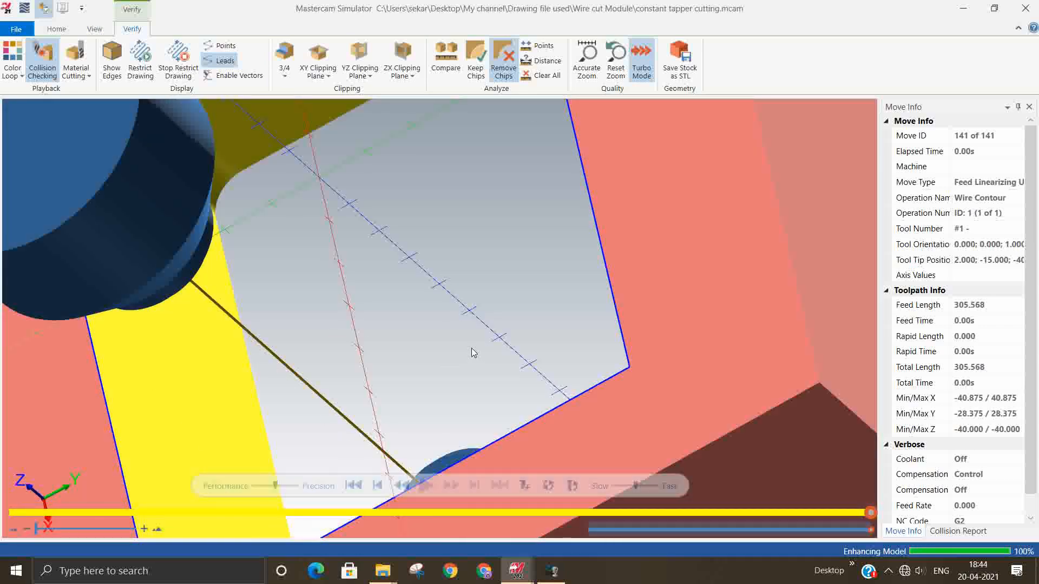
scroll(472, 348, down, 3)
middle_drag(471, 336, 480, 202)
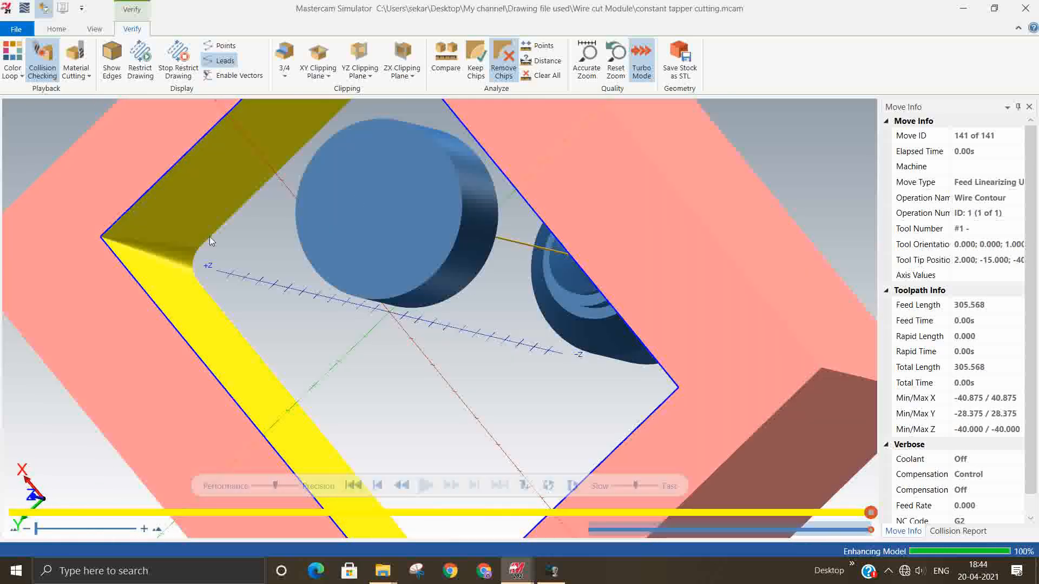
scroll(211, 239, up, 5)
middle_drag(248, 306, 292, 280)
scroll(247, 285, down, 5)
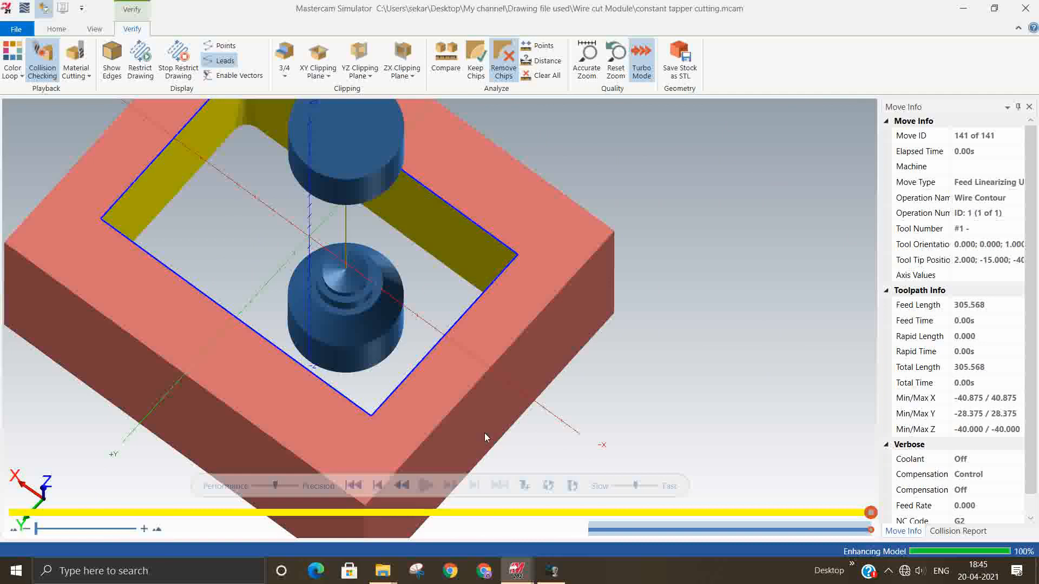
scroll(518, 436, down, 2)
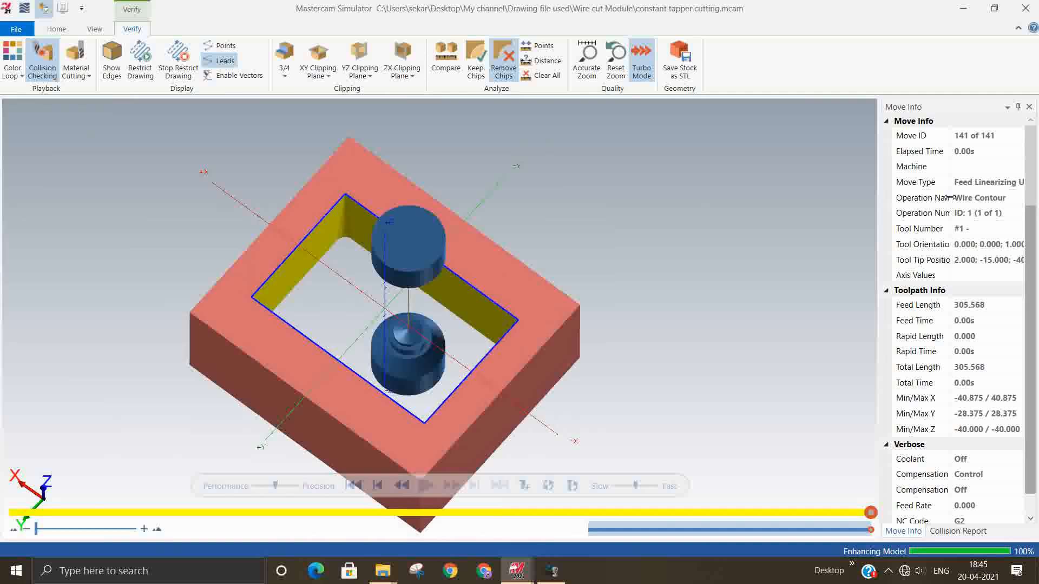
click(1024, 8)
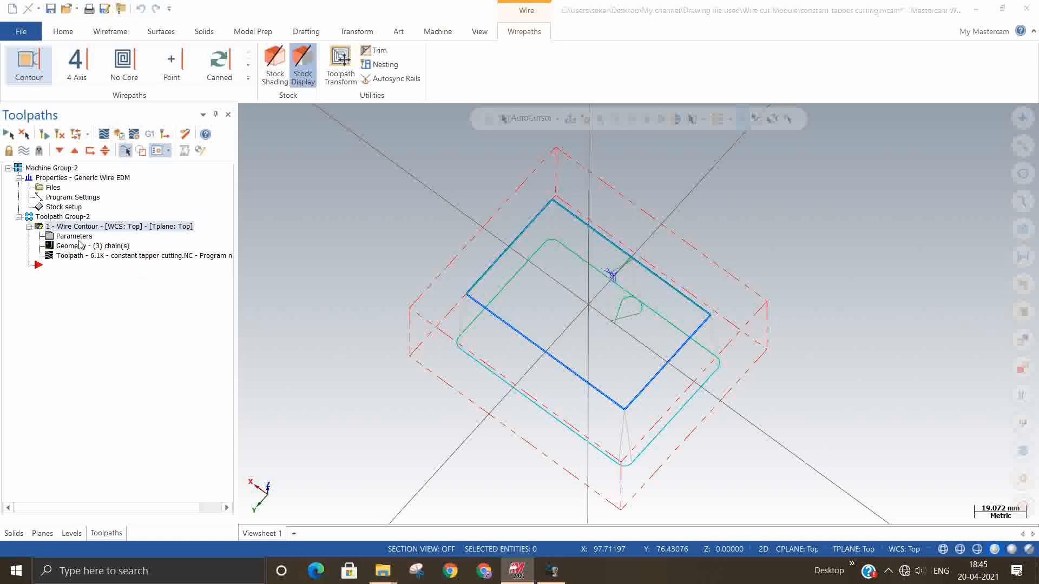
Reopen the wire contour's parameters and review its canned text, flushing and lead settings
click(75, 237)
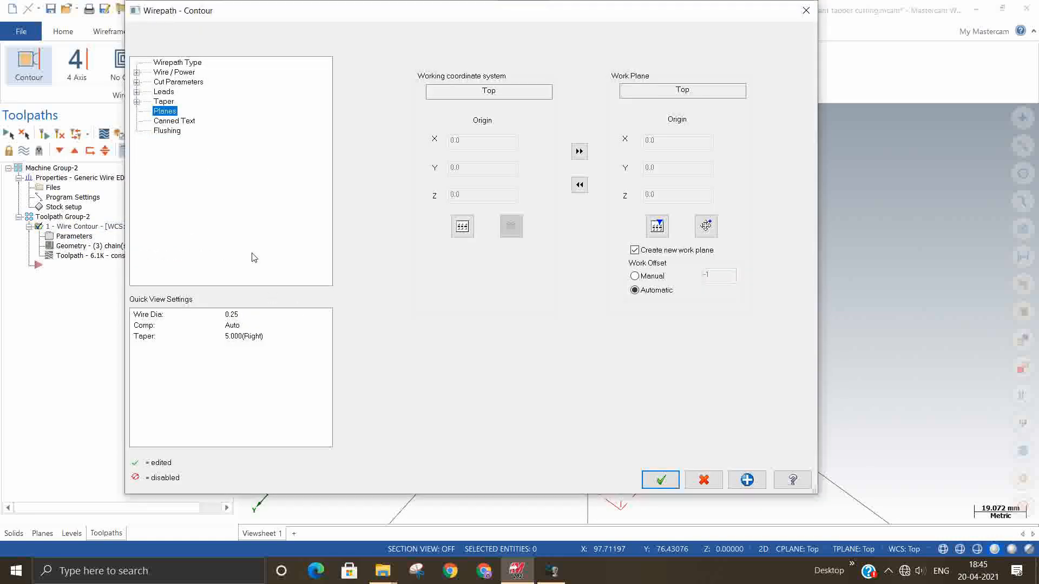
click(162, 122)
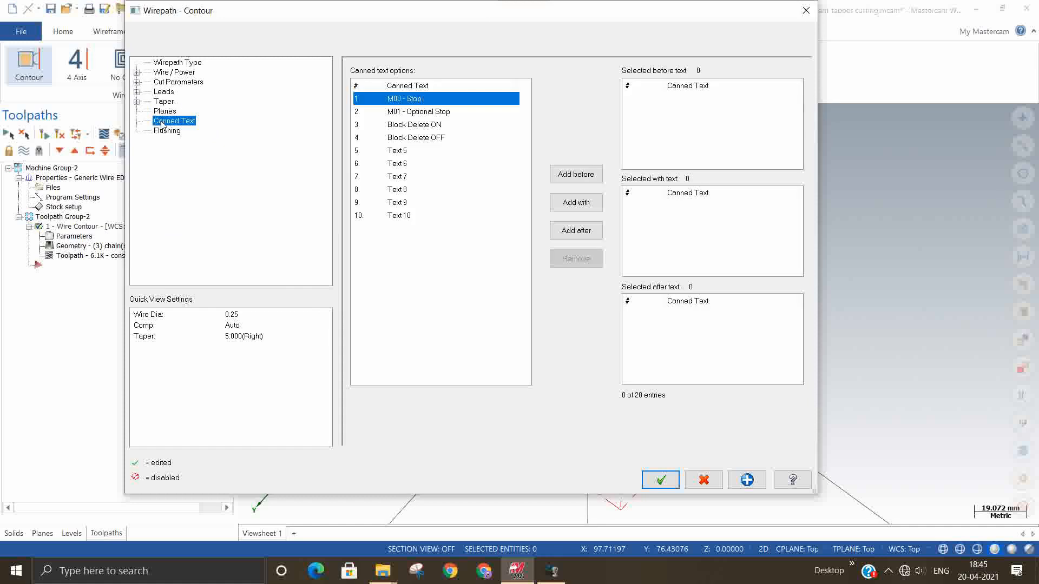
click(166, 132)
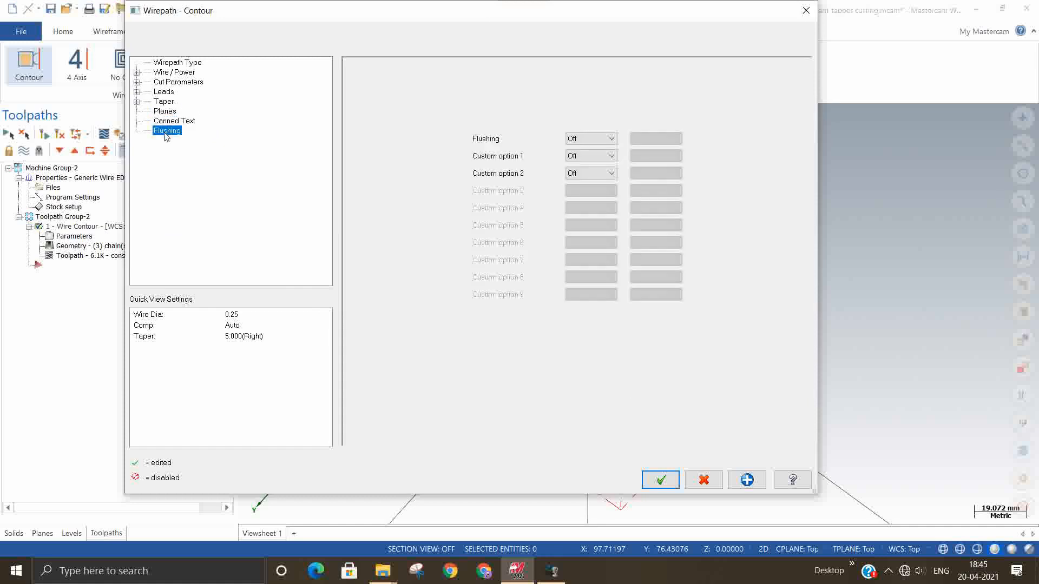
click(158, 93)
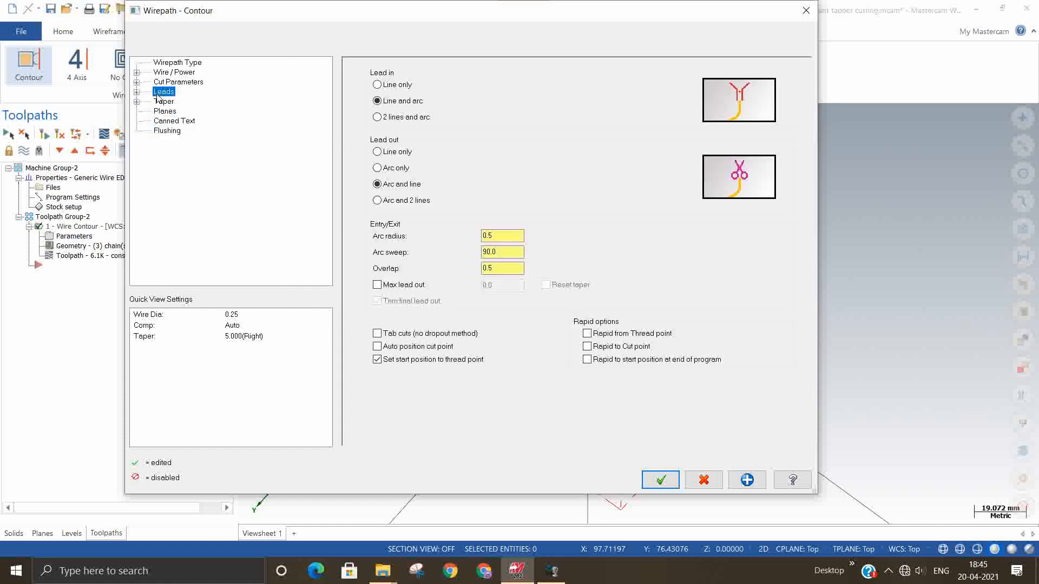
Set both the CW and CCW corner types to Sharp in the taper's corner settings
click(137, 102)
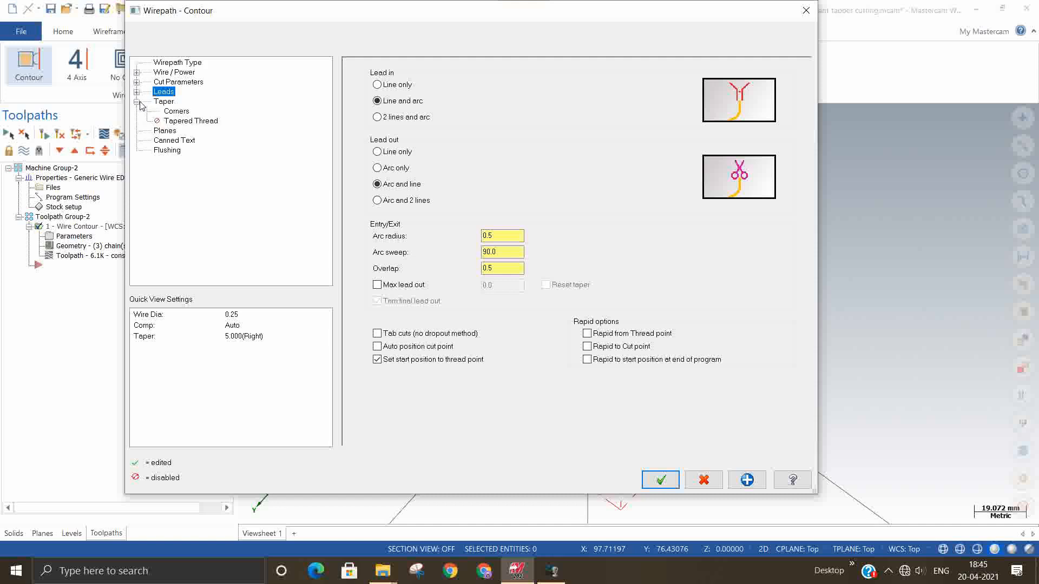
click(171, 112)
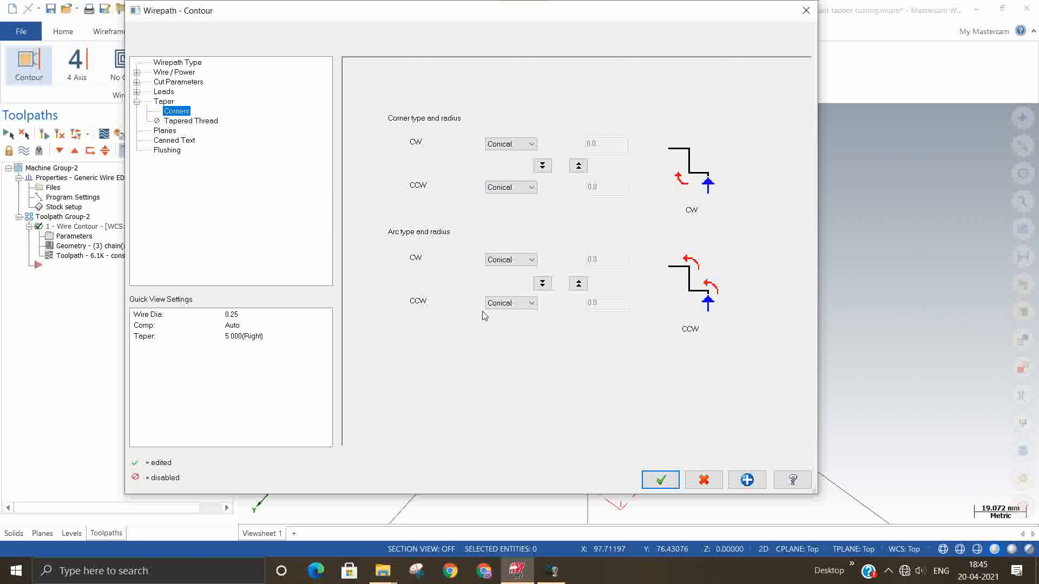
click(504, 145)
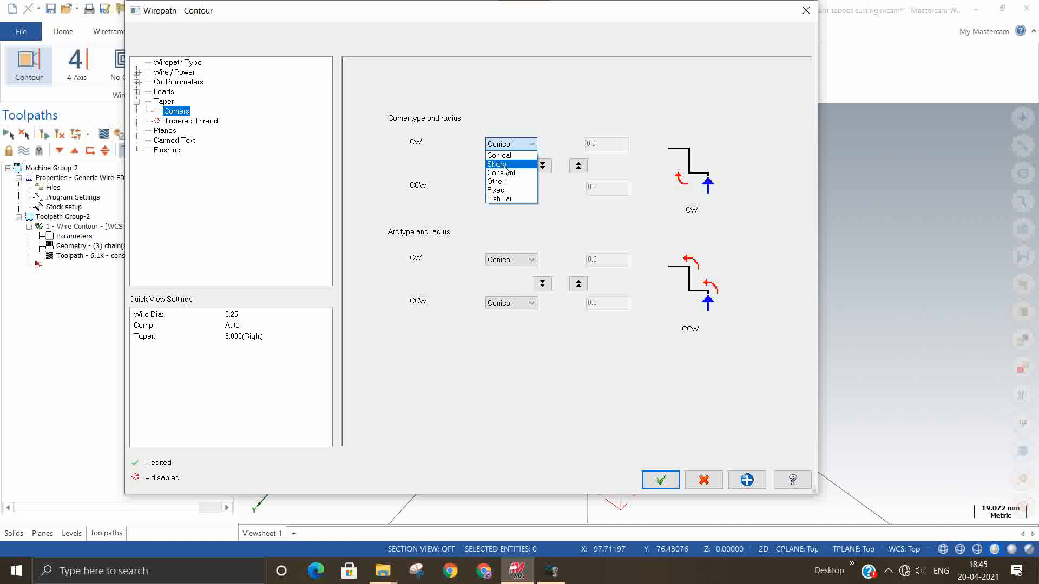
click(506, 164)
click(510, 187)
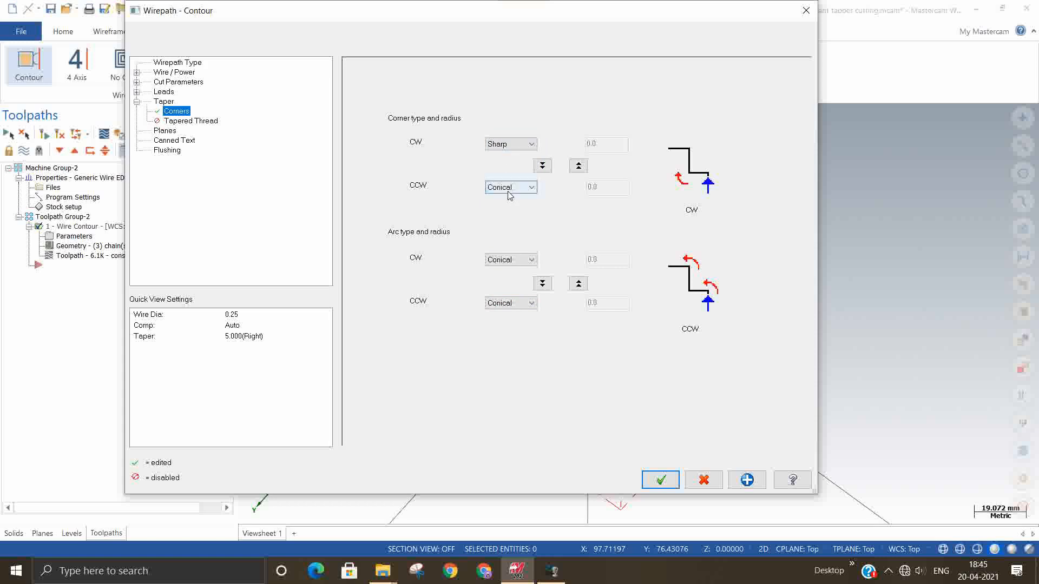
click(509, 210)
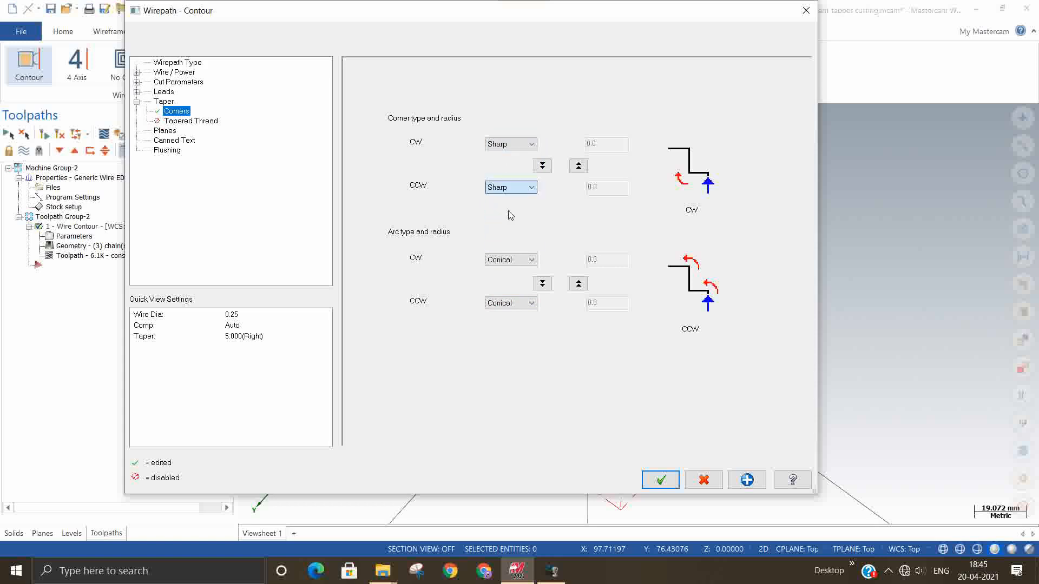
Set both the CW and CCW arc types to Sharp and accept the changed contour parameters
click(510, 258)
click(508, 271)
click(509, 260)
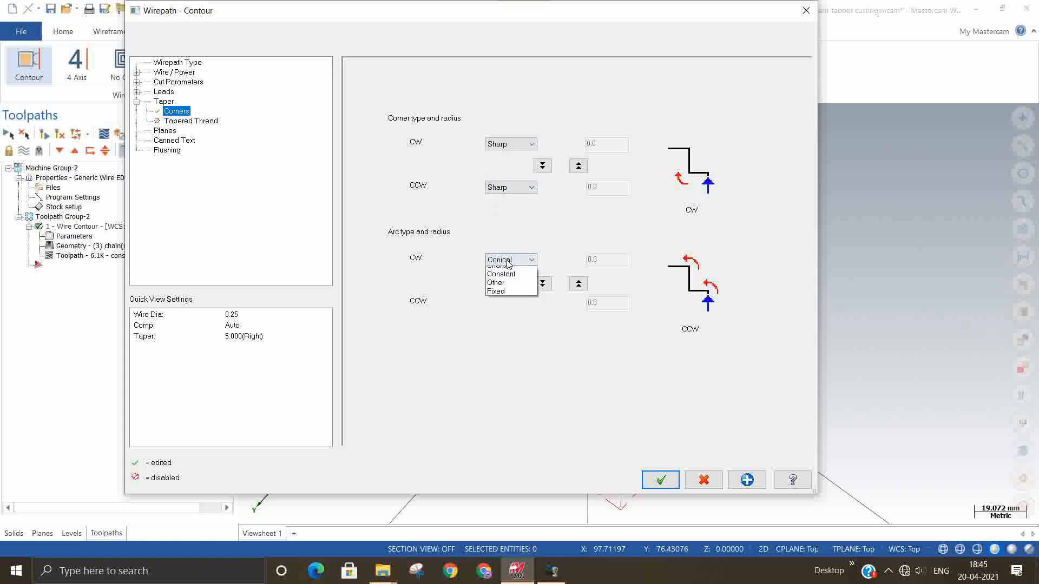
click(509, 280)
click(509, 303)
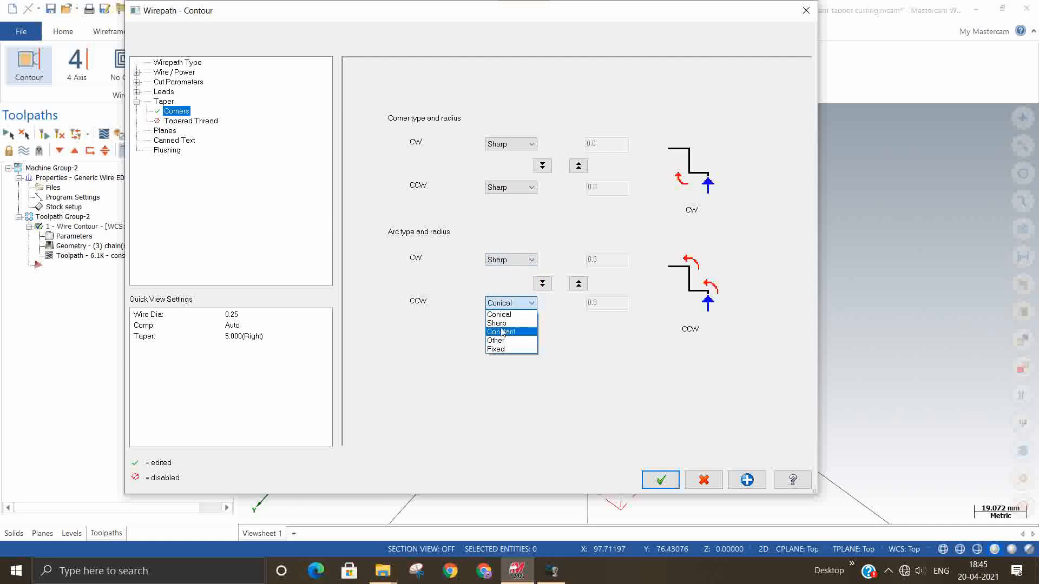
click(509, 322)
click(660, 480)
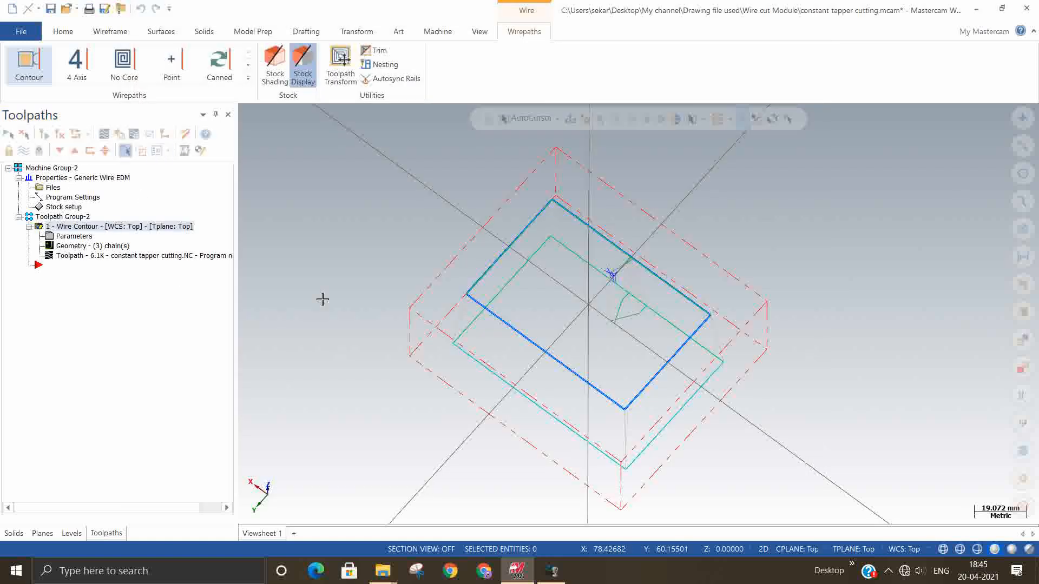
Examine a lower corner of the updated tapered wirepath up close
scroll(613, 440, up, 5)
middle_drag(493, 388, 436, 376)
scroll(422, 398, up, 2)
scroll(422, 398, up, 12)
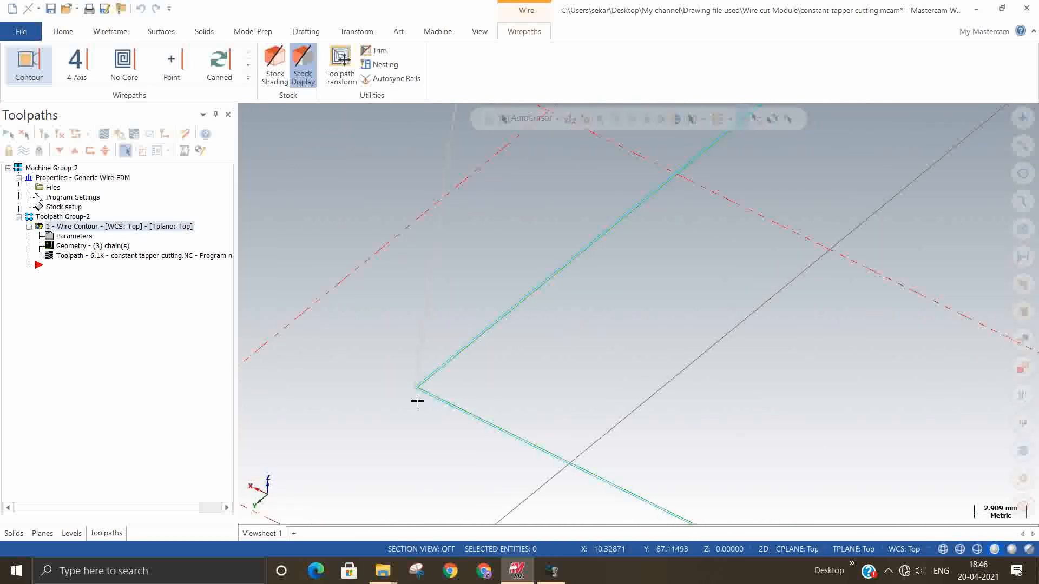
scroll(413, 390, down, 6)
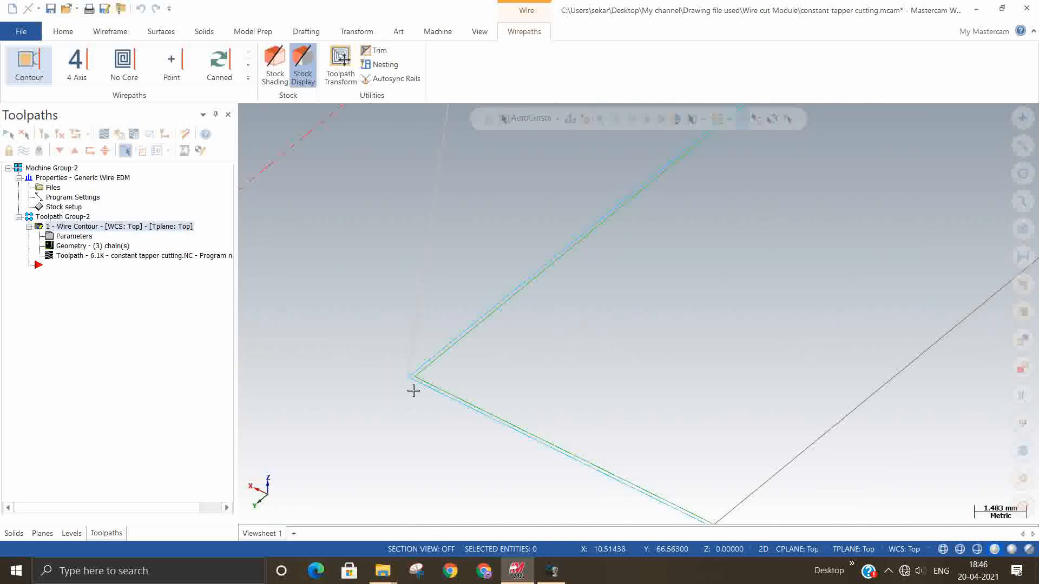
scroll(417, 384, down, 7)
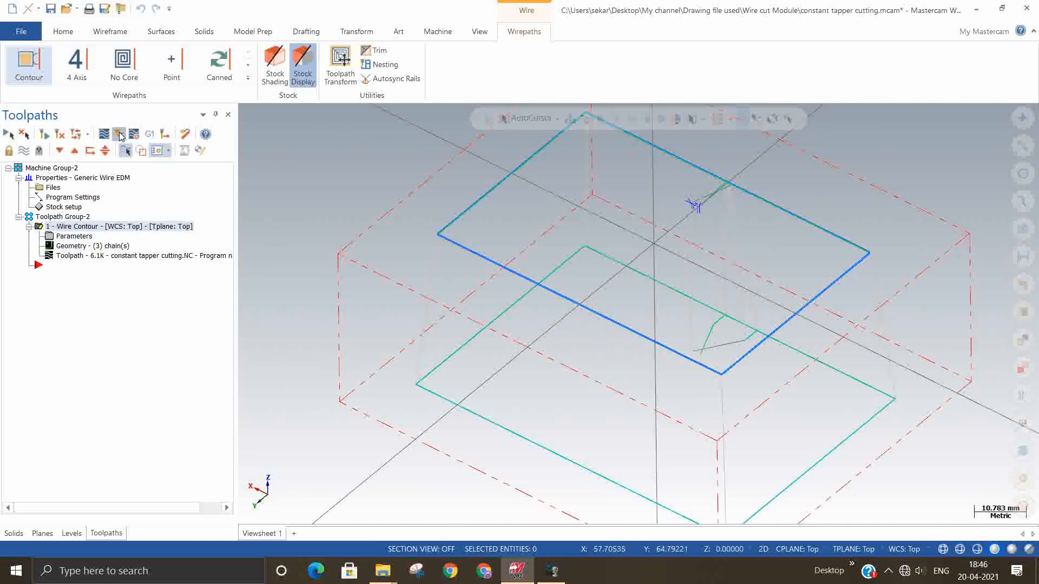
Run the Verify simulation of the wire contour to its end and remove the inner core with Remove Chips
click(119, 135)
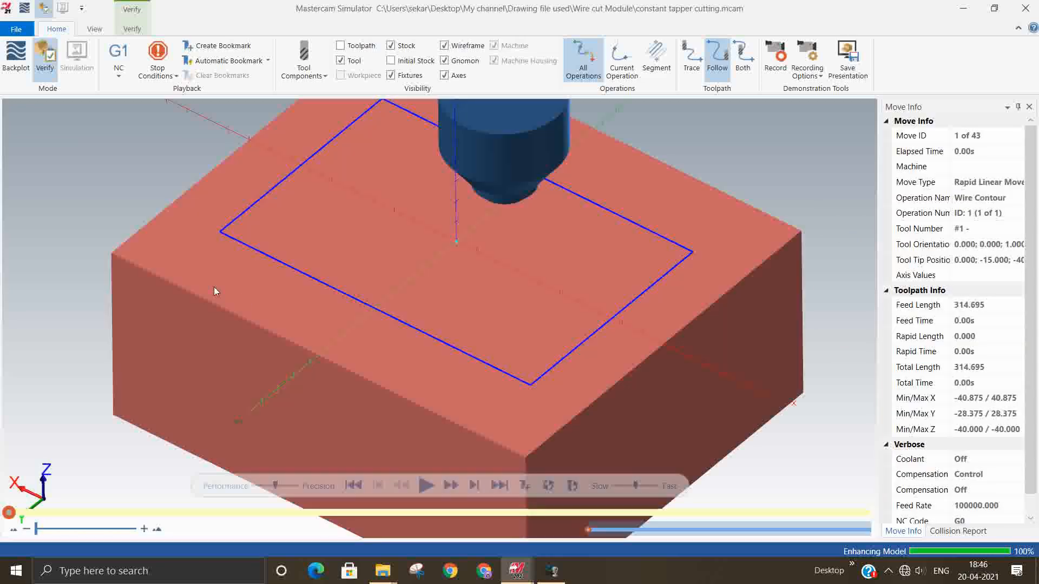
click(425, 485)
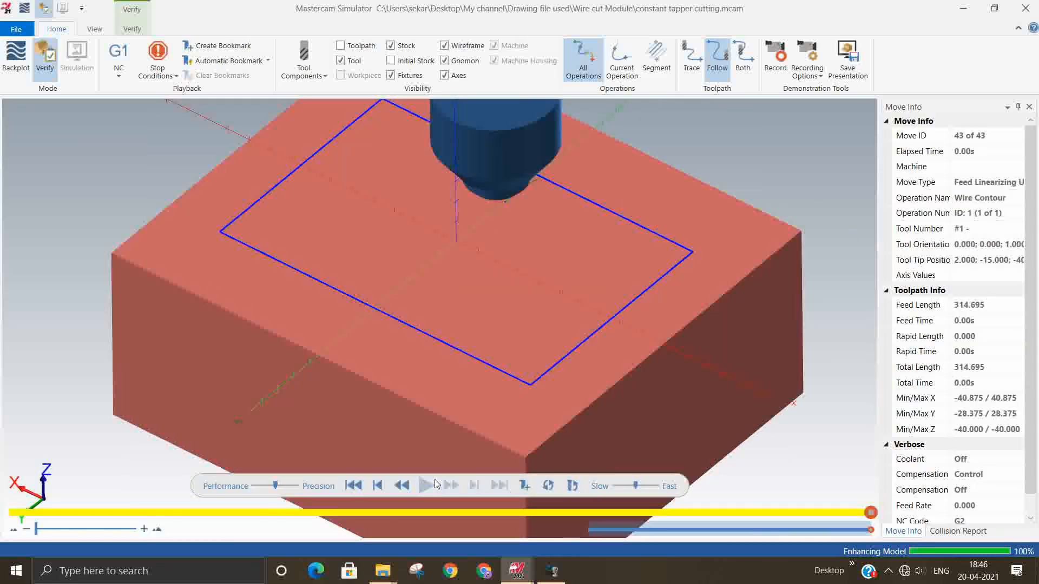
double_click(100, 32)
click(135, 31)
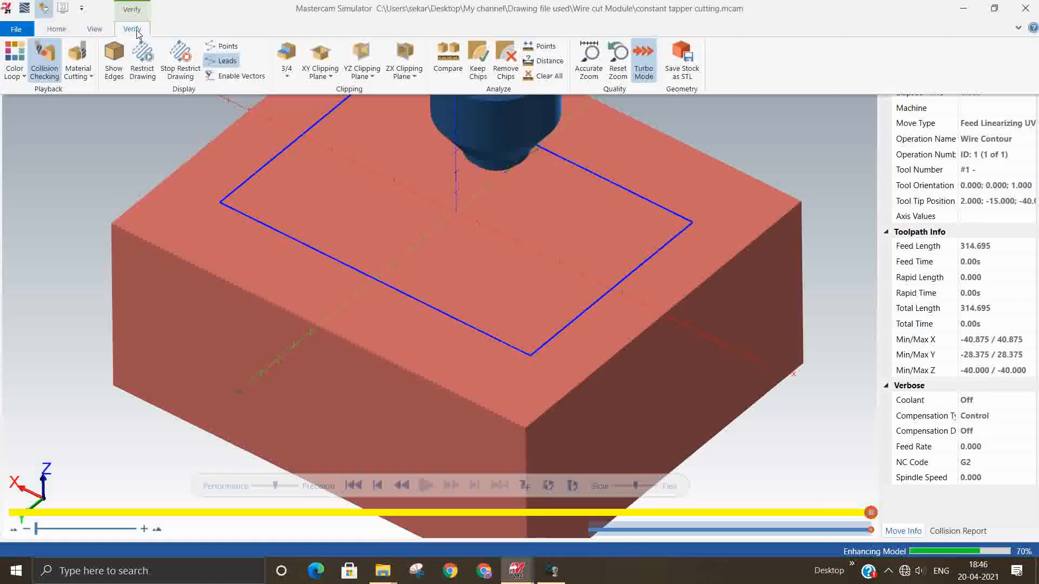
click(490, 234)
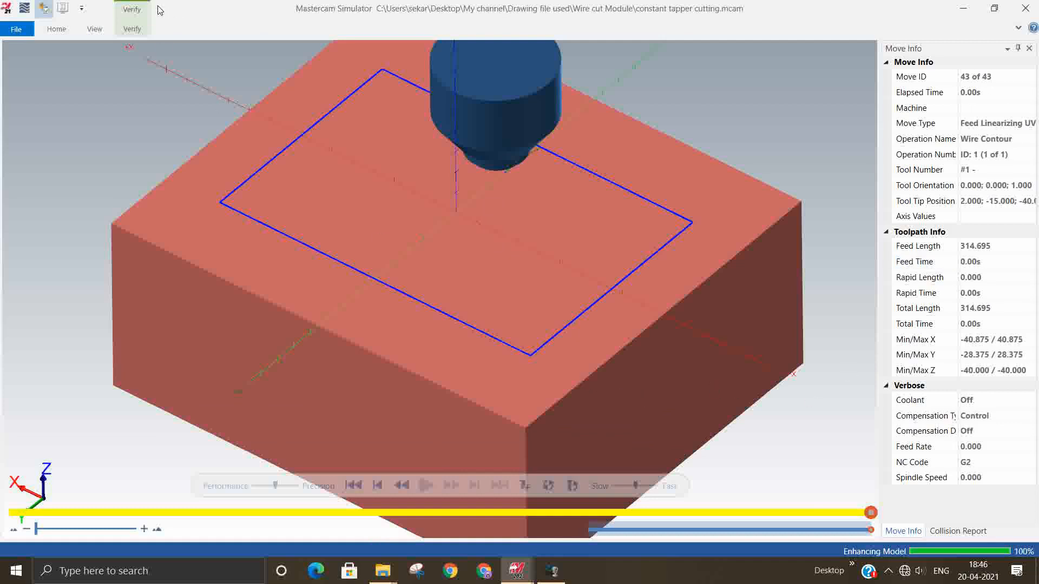
click(132, 30)
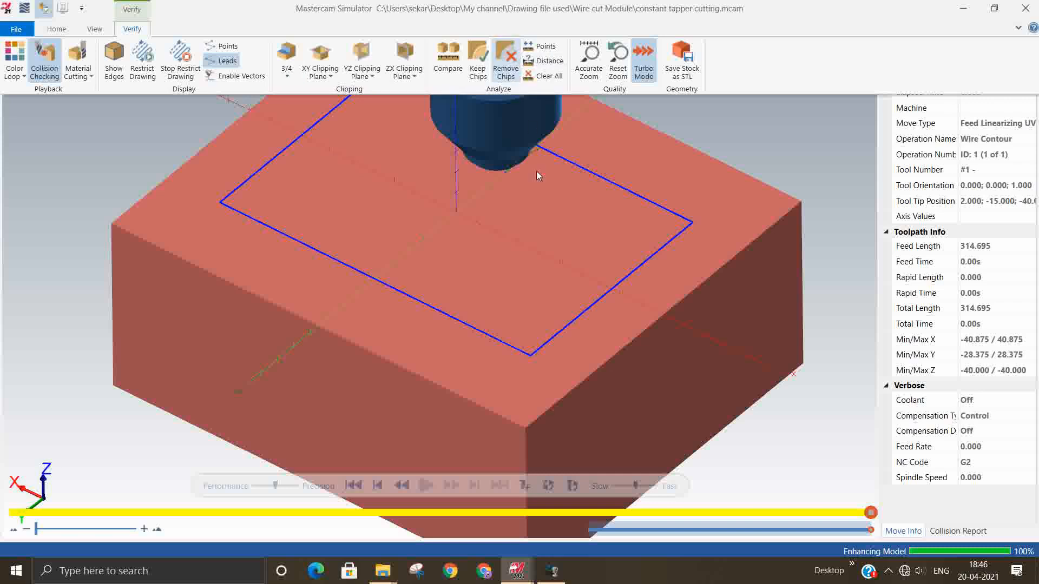
click(527, 249)
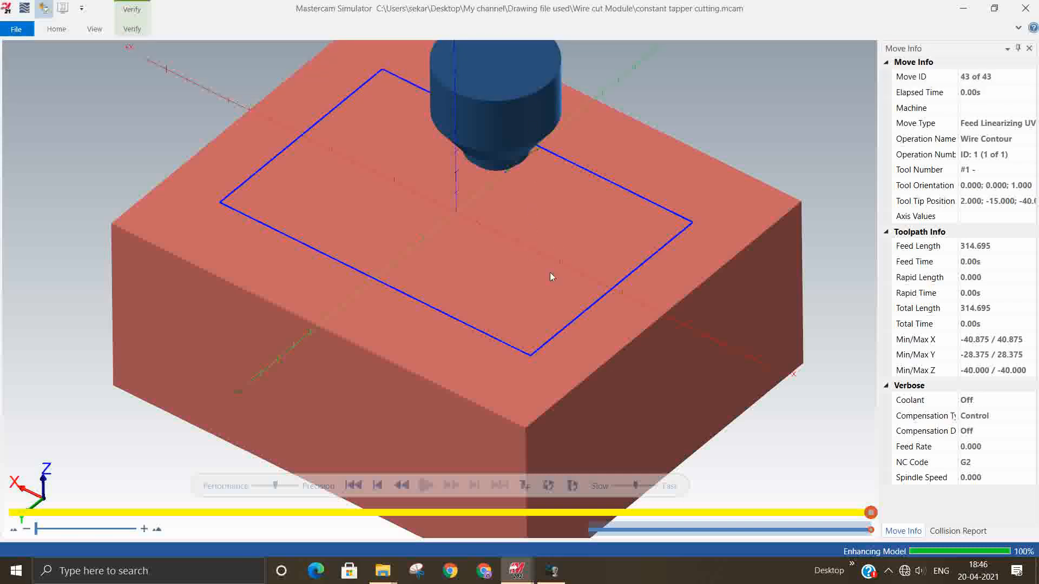
scroll(553, 268, down, 3)
scroll(514, 245, up, 2)
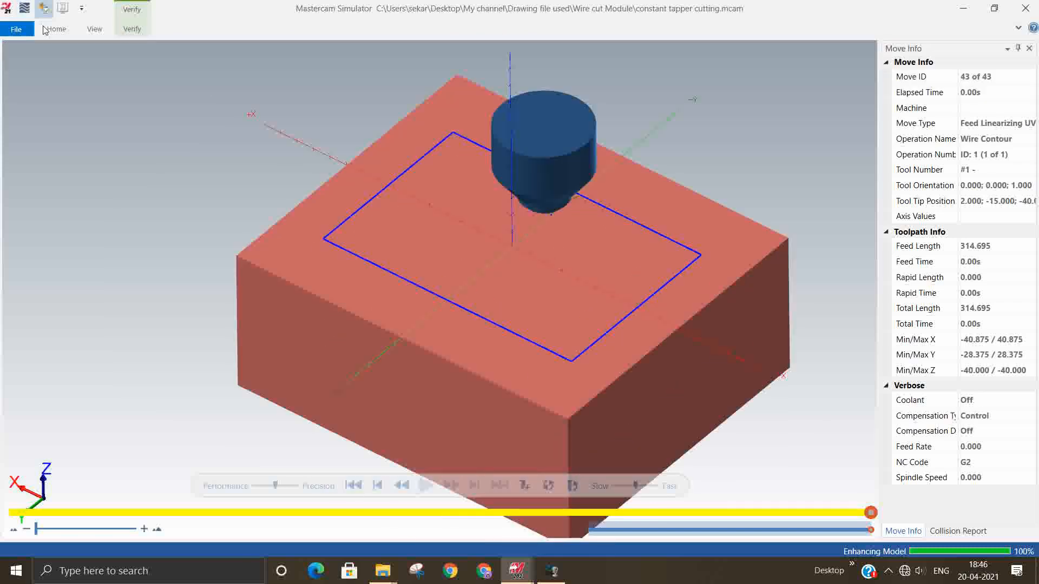
Inspect the tapered walls and sharp corners of the cut opening, and close the simulator
scroll(593, 271, up, 4)
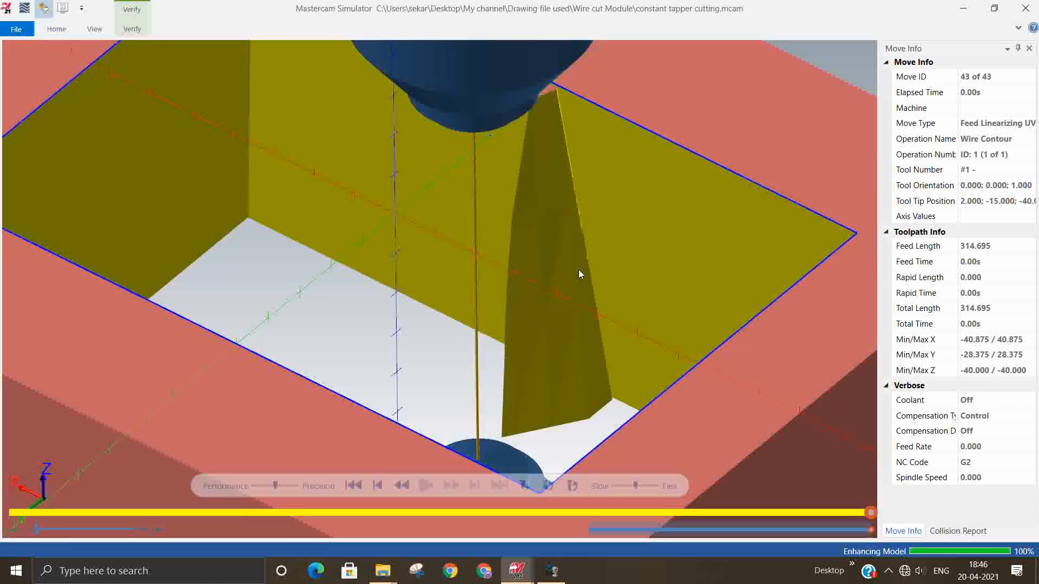
scroll(439, 330, down, 5)
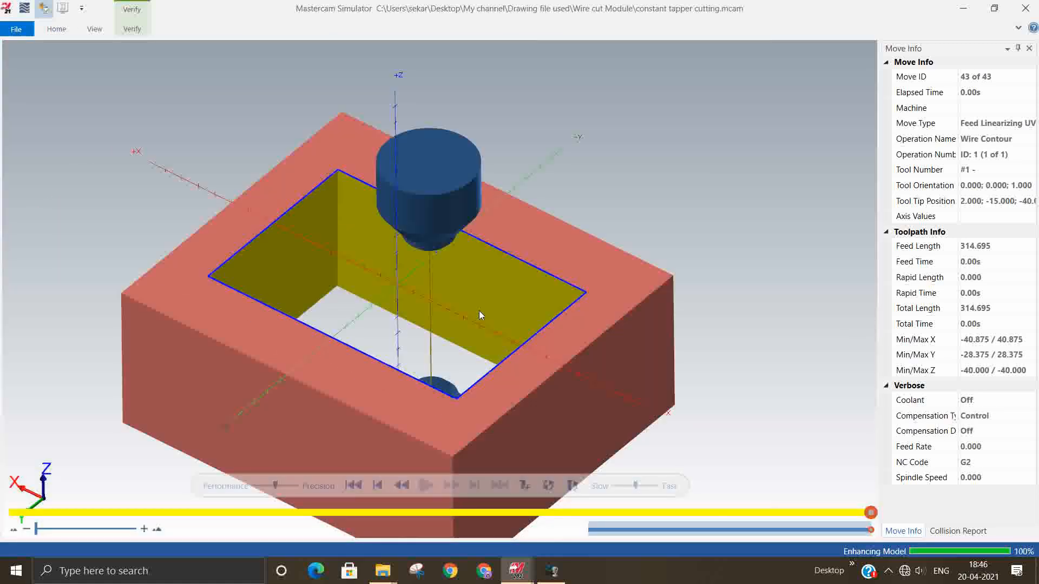
mouse_move(478, 311)
middle_down()
mouse_move(462, 347)
mouse_move(501, 195)
mouse_move(483, 315)
middle_up()
click(1025, 9)
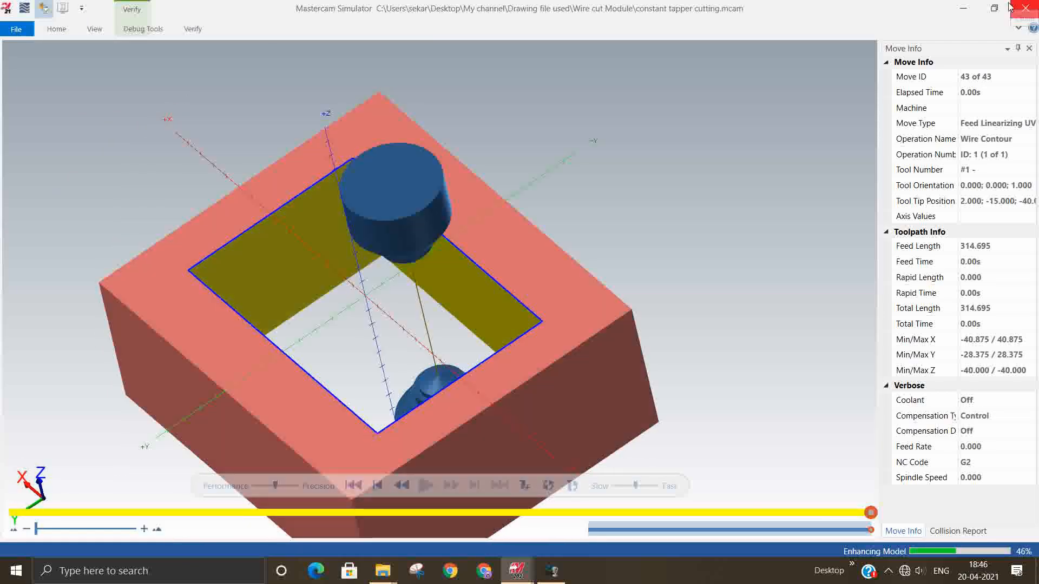
Switch to the isometric view and post-process the wire contour to an NC file named 857
right_click(371, 167)
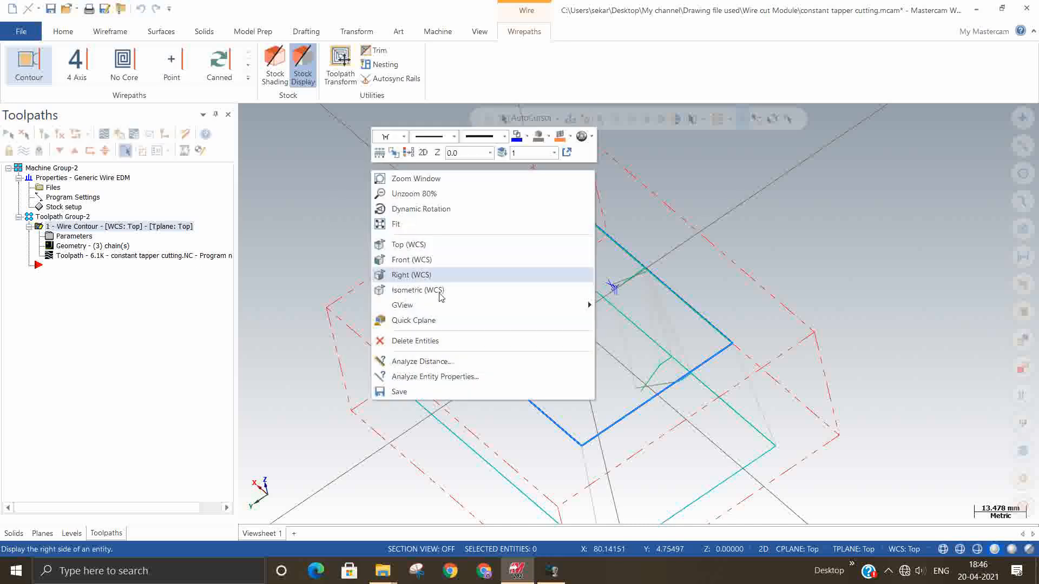
click(430, 287)
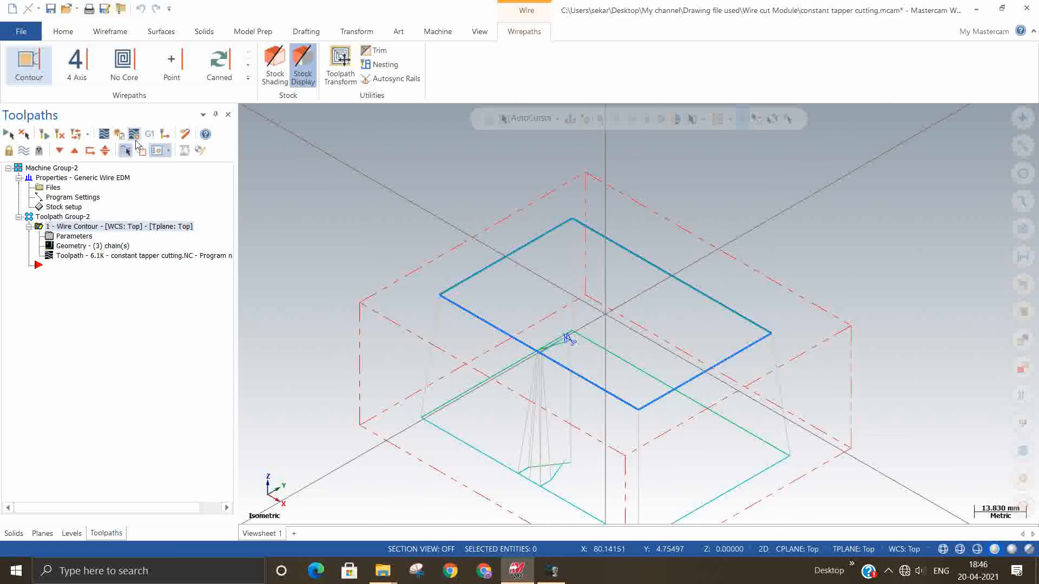
click(146, 136)
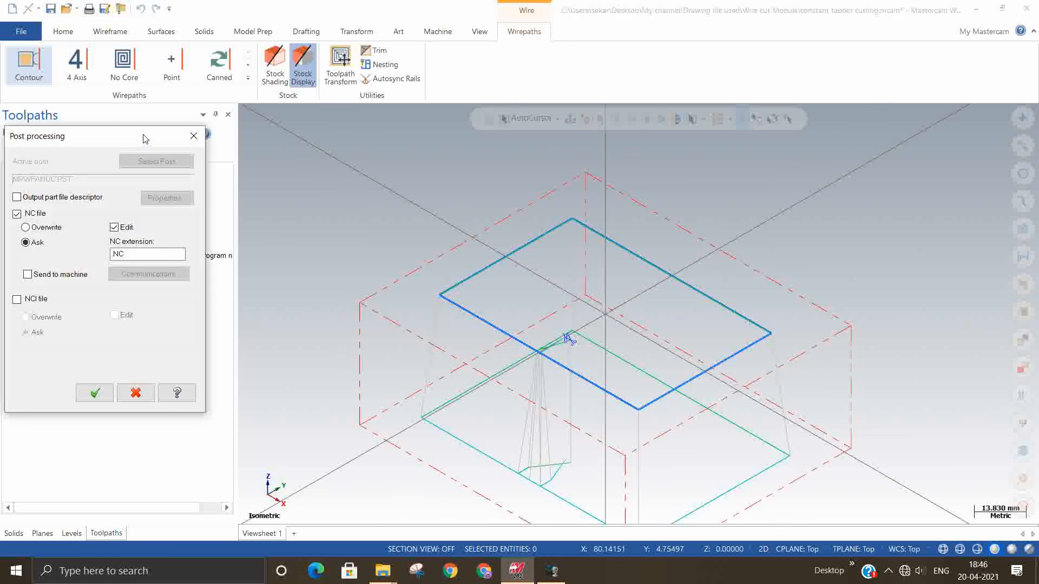
key(Return)
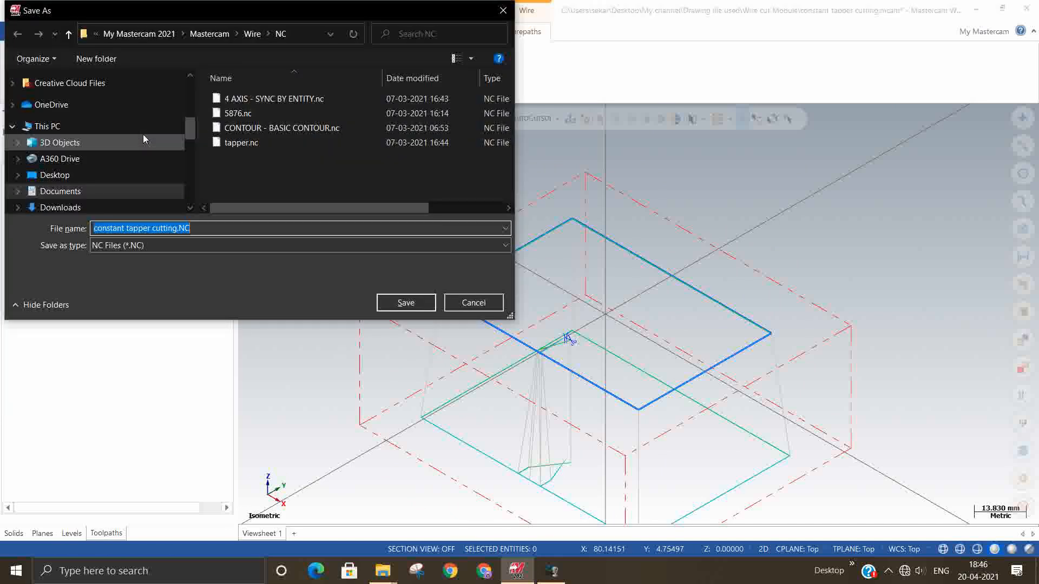
text(857)
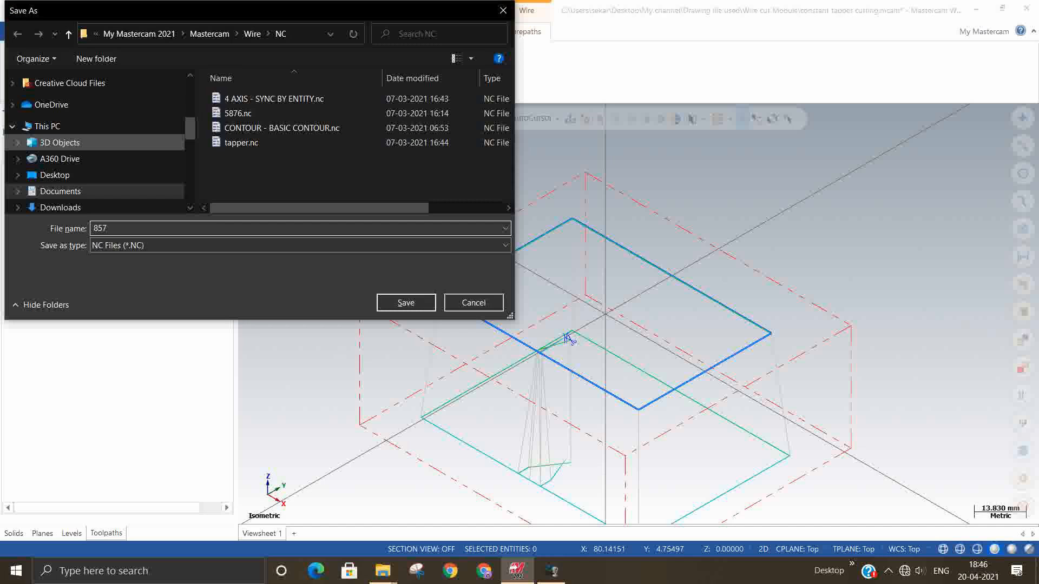
key(Return)
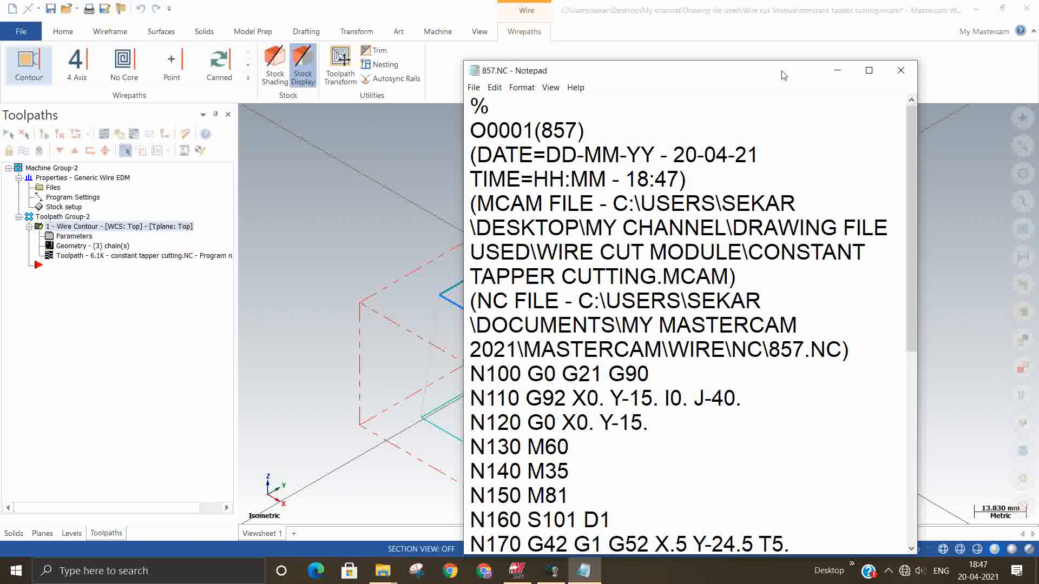
click(868, 71)
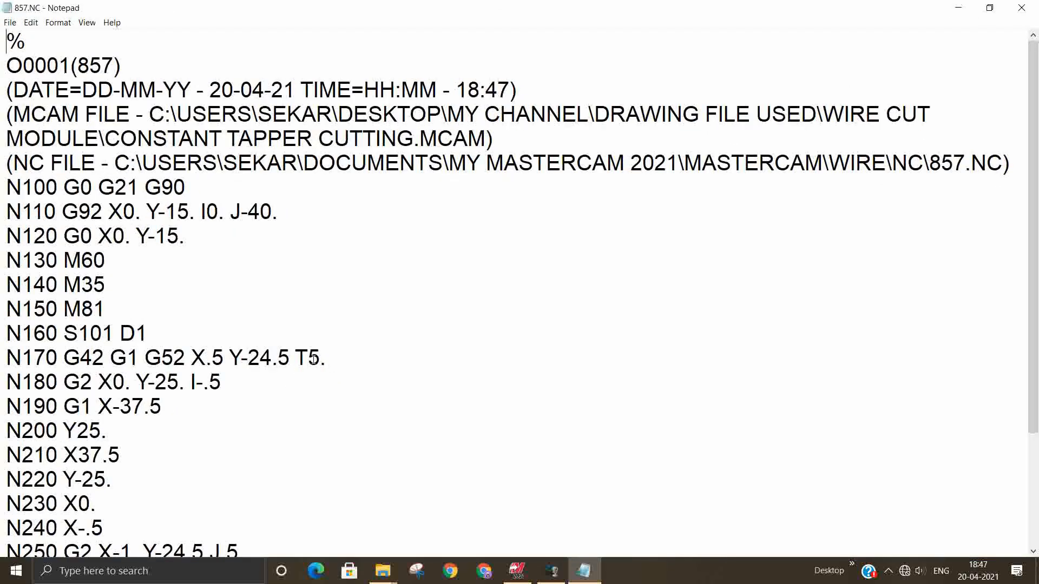
Check the taper T codes in blocks N170 and N260 of the NC program, and close the file
double_click(293, 354)
drag(294, 356, 308, 357)
right_click(308, 358)
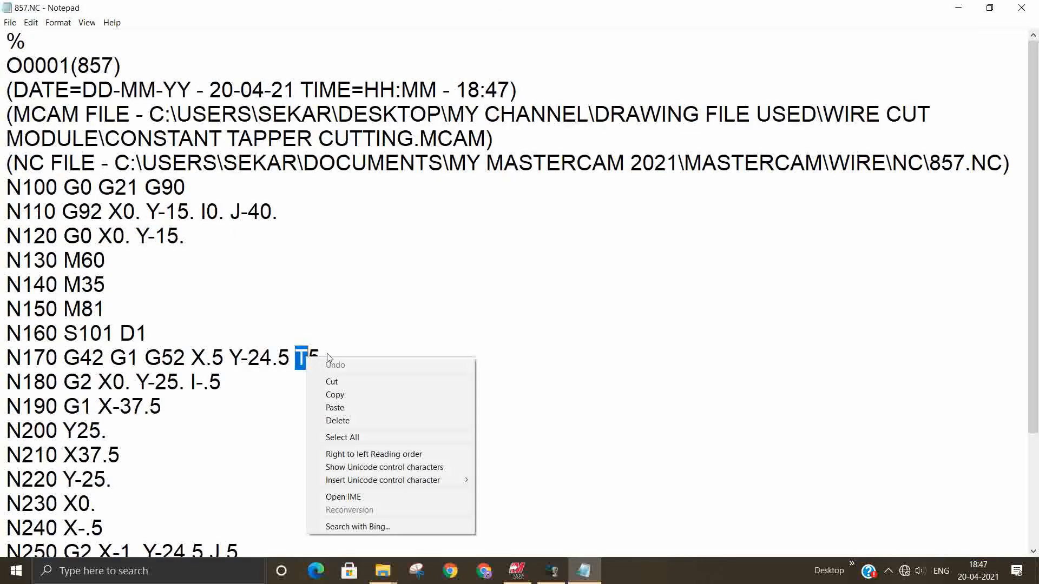
right_click(327, 354)
click(334, 341)
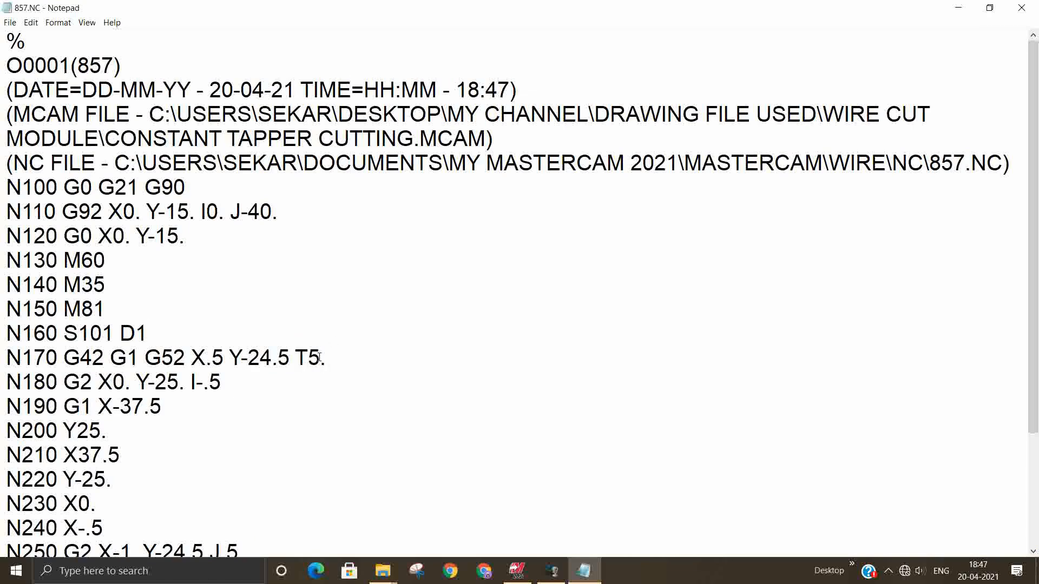
scroll(319, 357, down, 2)
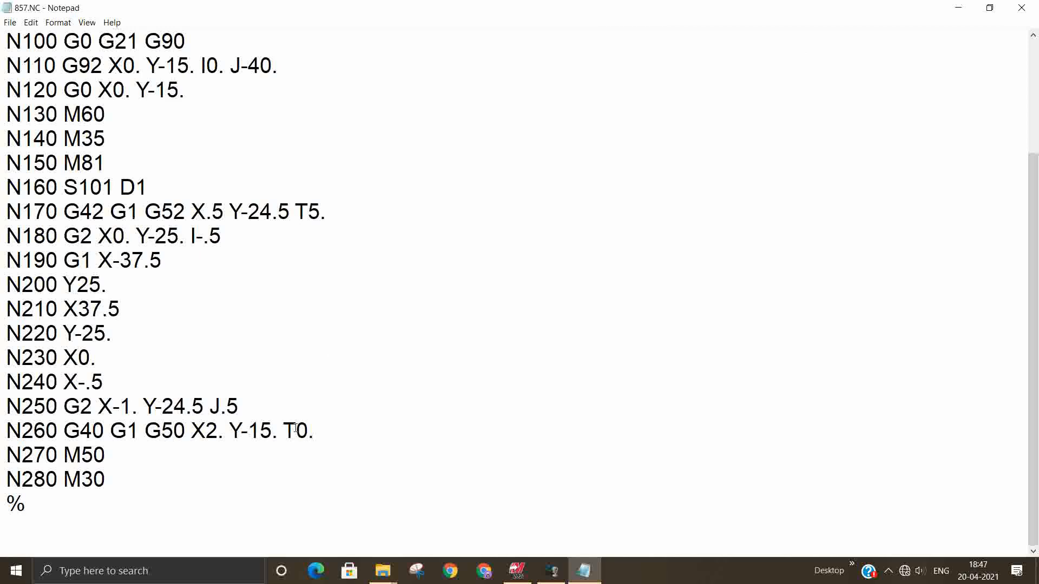
drag(283, 431, 298, 431)
click(1022, 7)
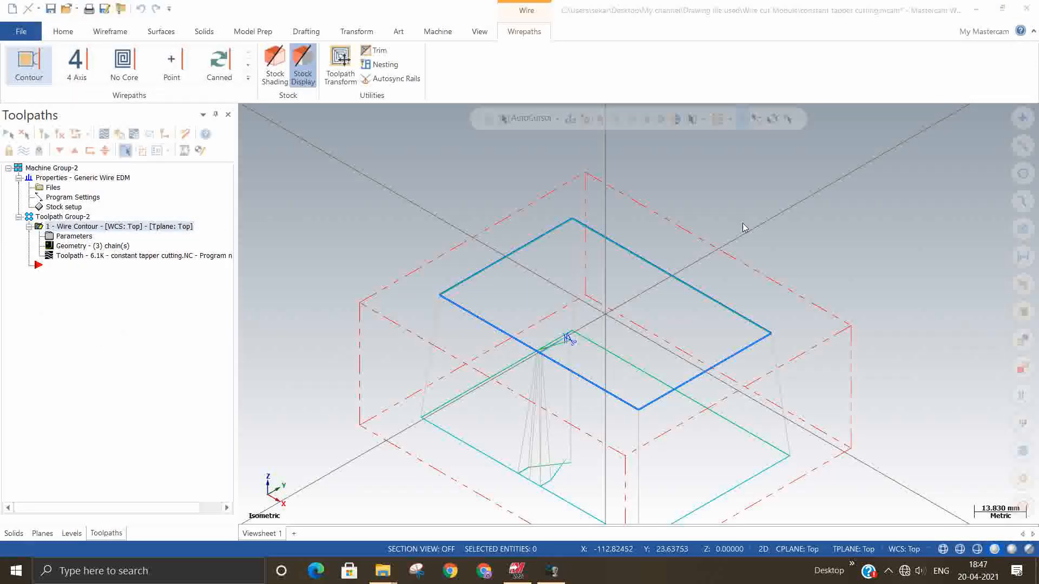
Reopen the wire contour's parameters, review the cut parameters, and choose the taper shape that is wider at the top
scroll(508, 367, down, 1)
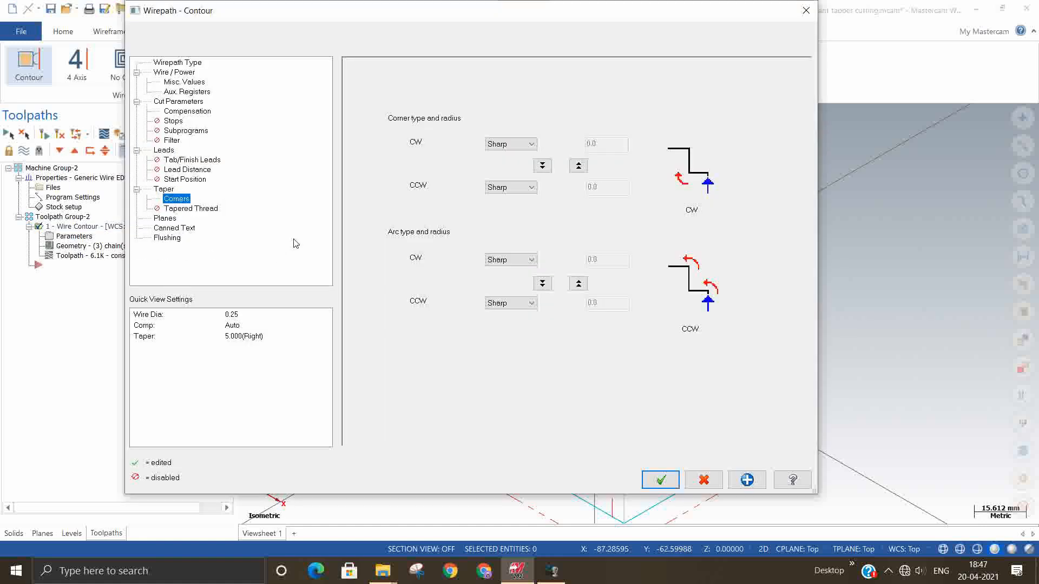
click(169, 102)
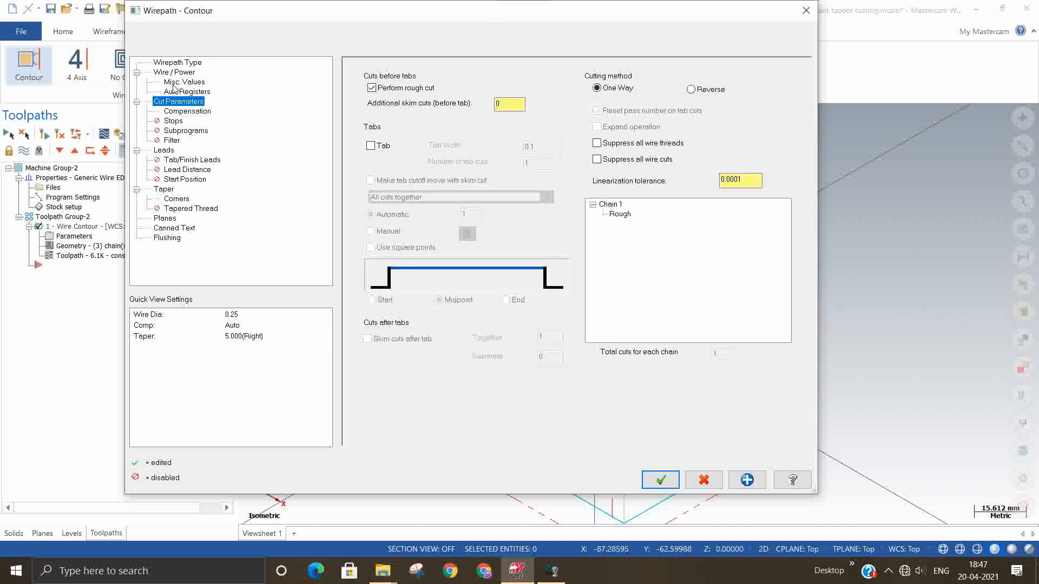
double_click(164, 190)
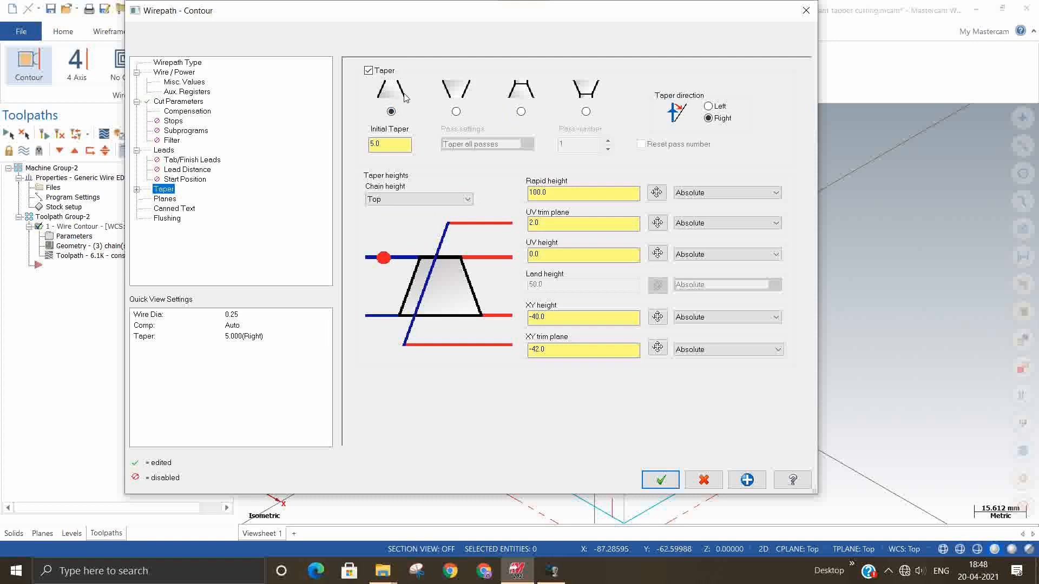
click(457, 112)
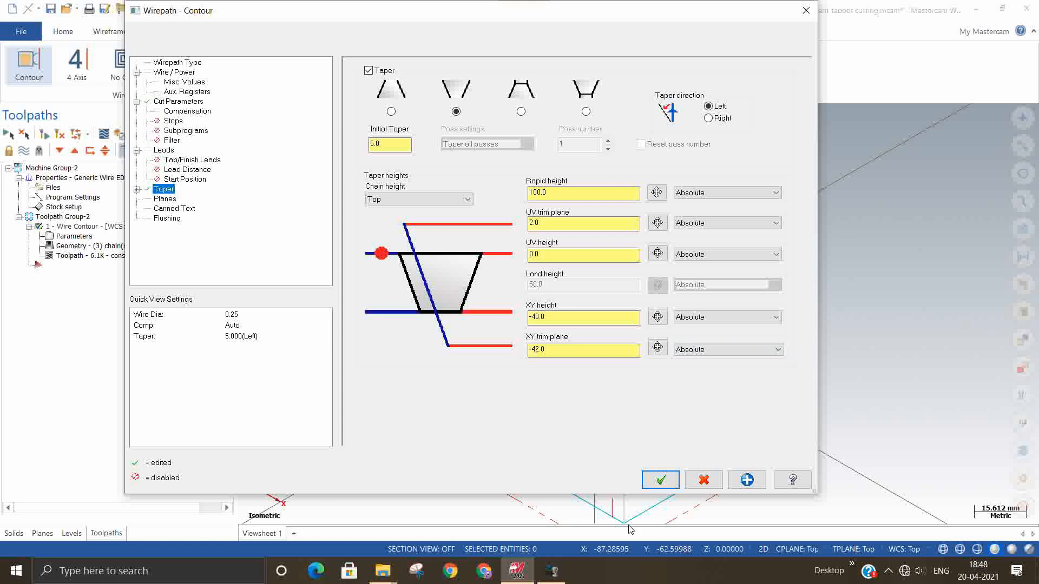
click(561, 580)
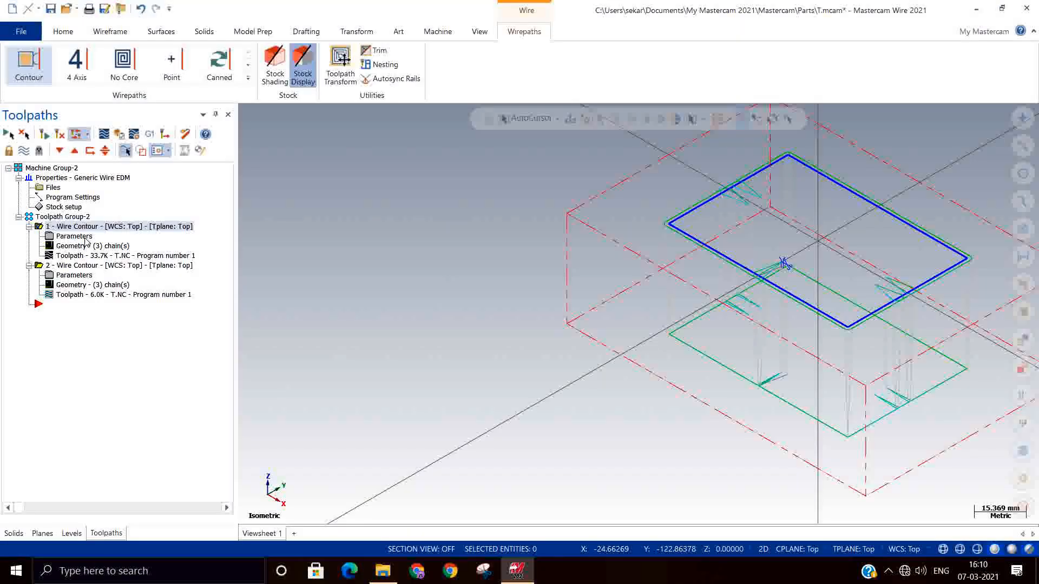
click(70, 217)
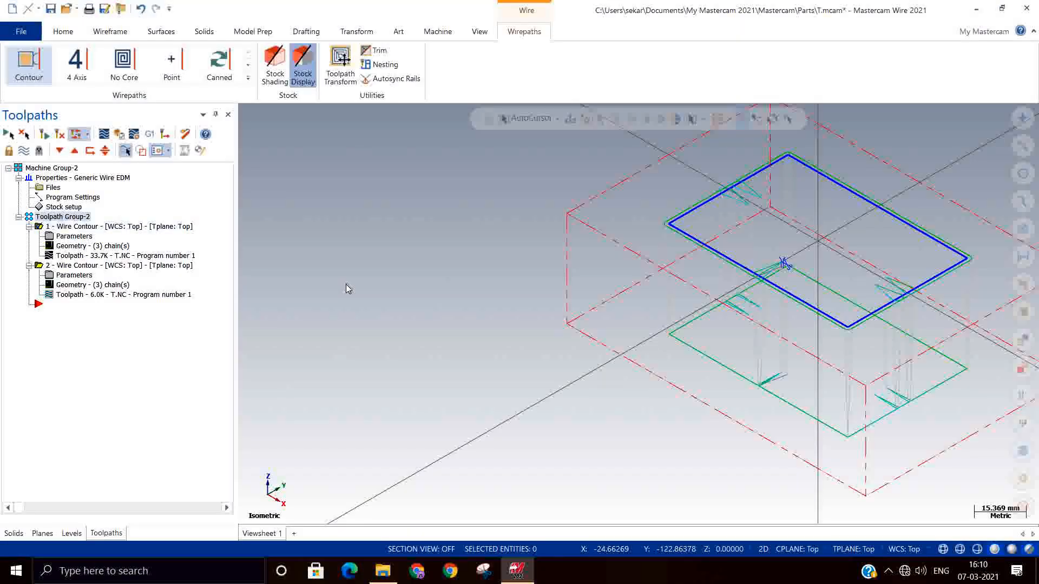
key(Delete)
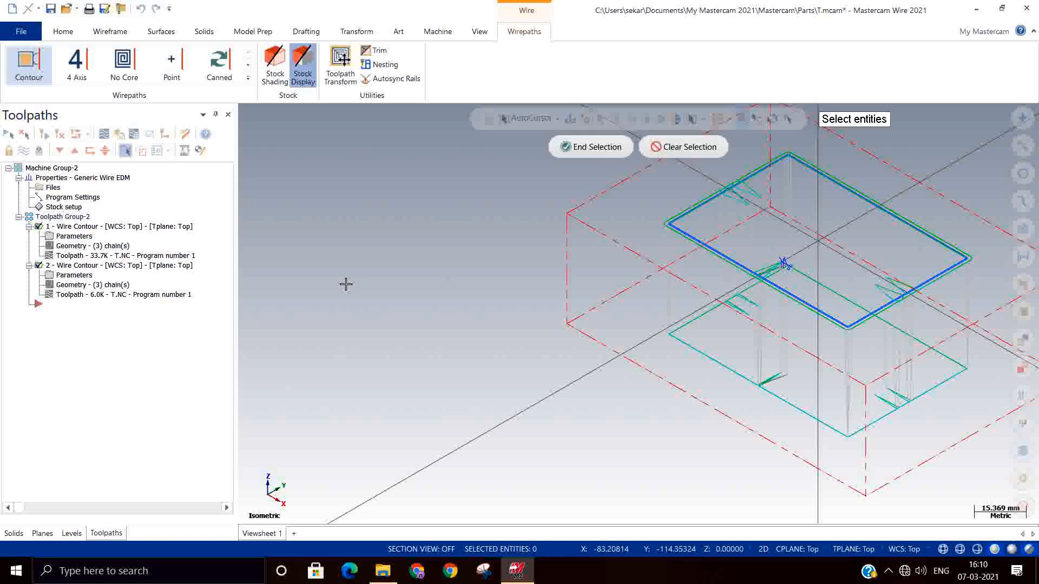
click(568, 147)
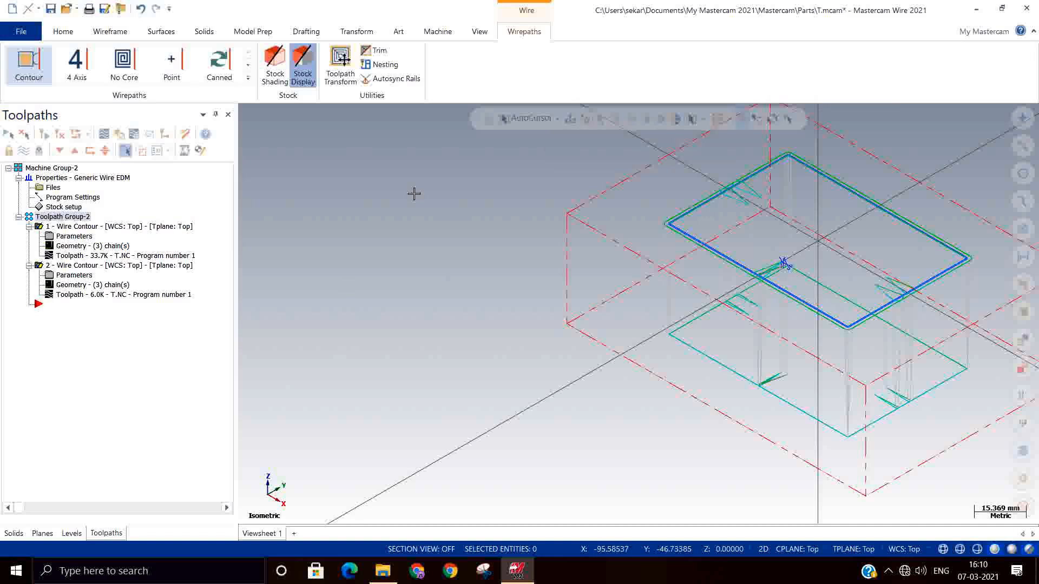
Delete both wire contour operations from Toolpath Group-2 in the T.mcam part
click(61, 217)
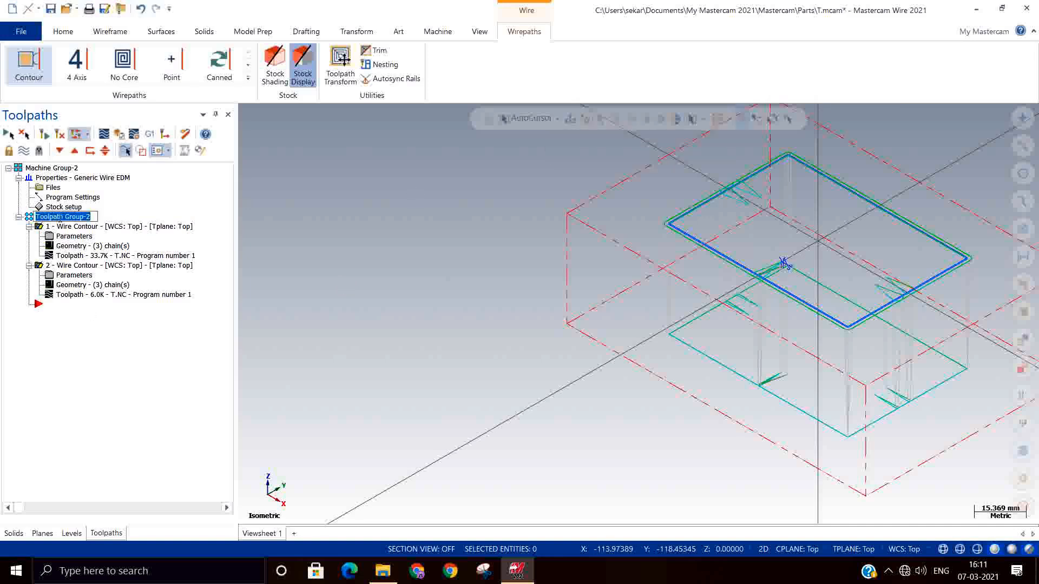
click(113, 336)
key(Delete)
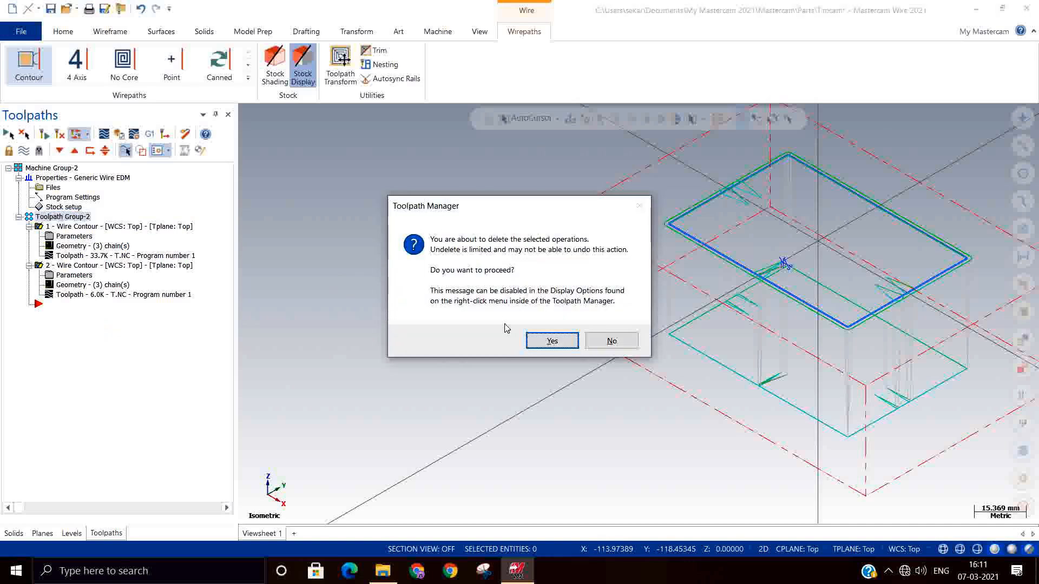
click(550, 341)
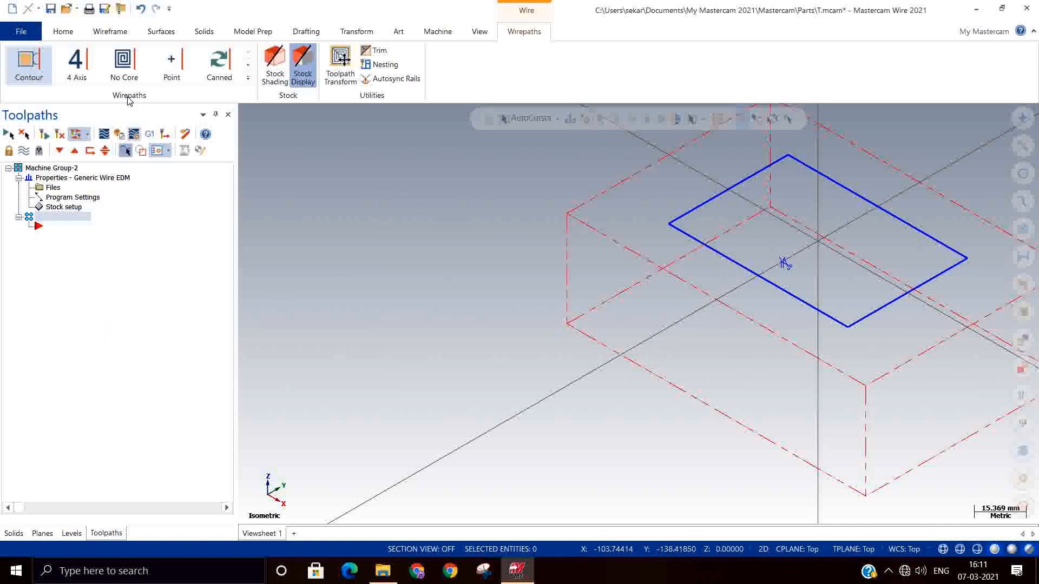
Start a new contour wirepath, chaining the thread point, then the rectangle, then the cut point, and accept the chains
click(23, 63)
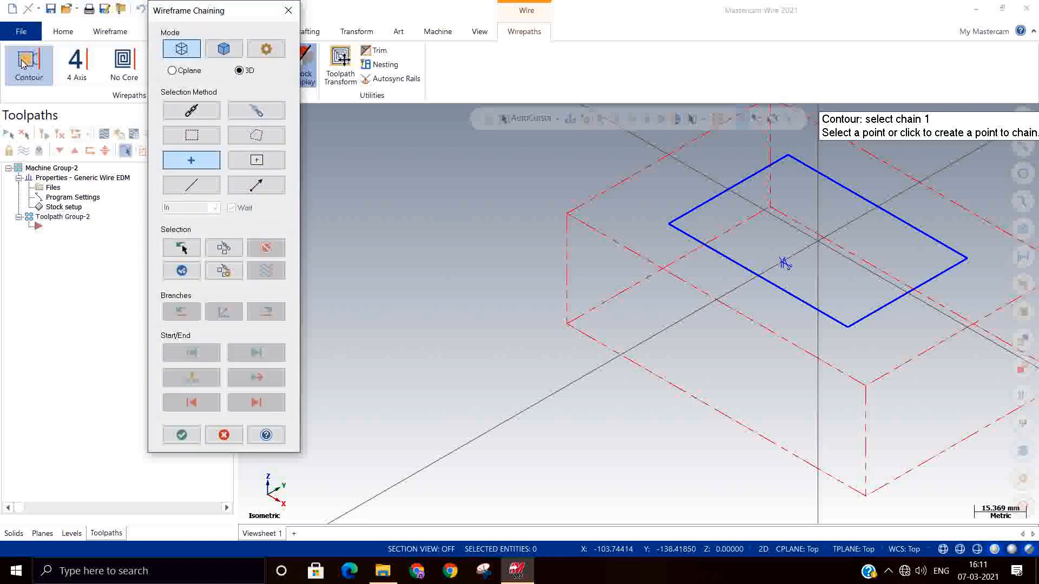
click(191, 110)
scroll(793, 253, up, 2)
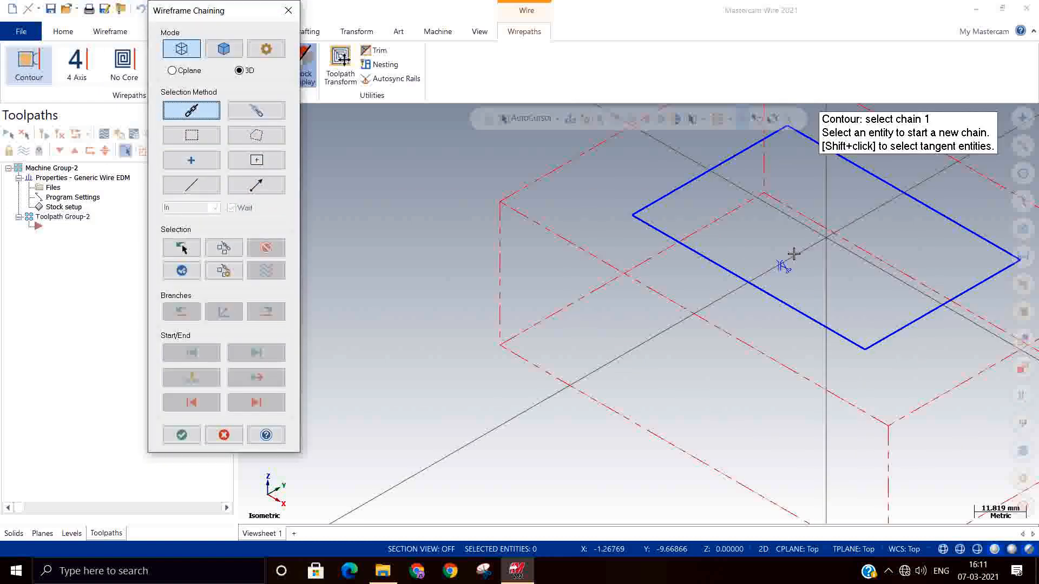
scroll(794, 254, up, 4)
click(764, 271)
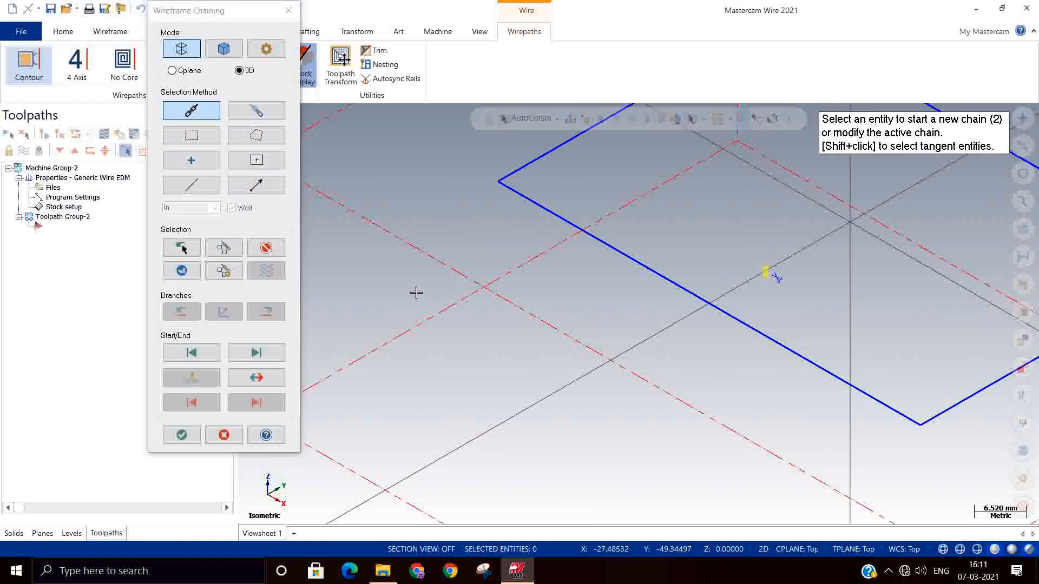
click(190, 112)
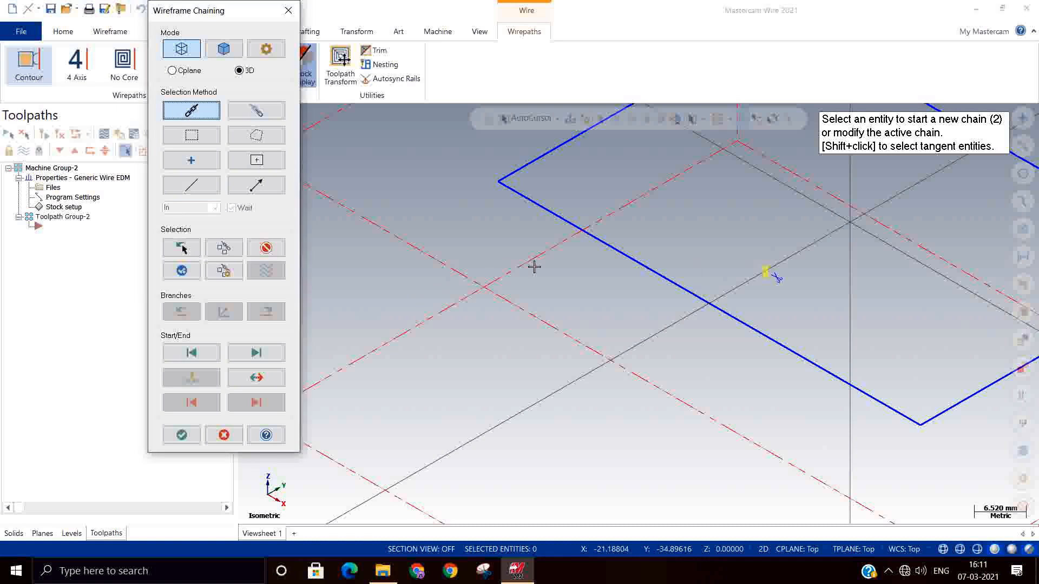
click(659, 274)
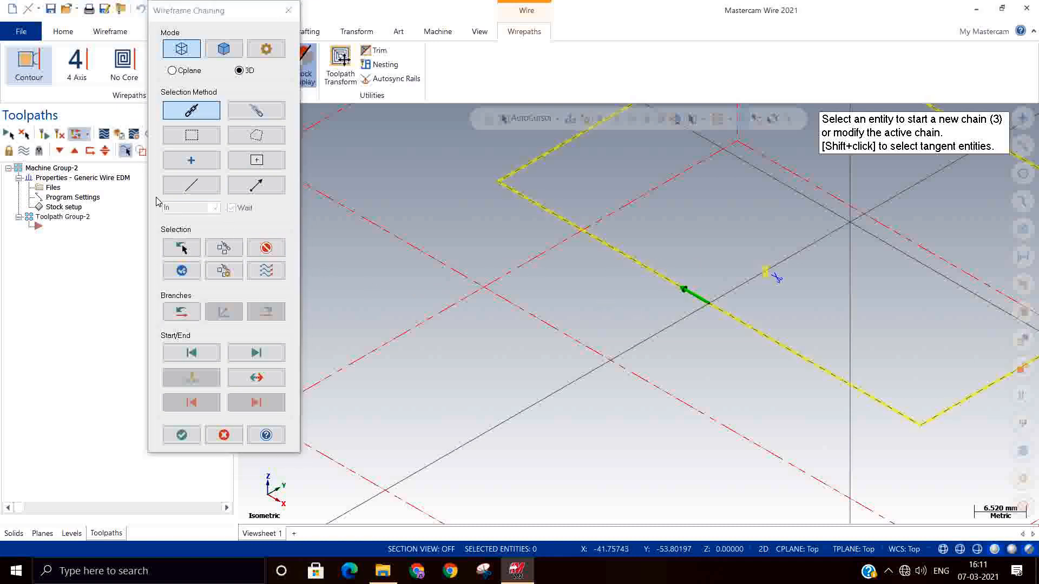
click(191, 161)
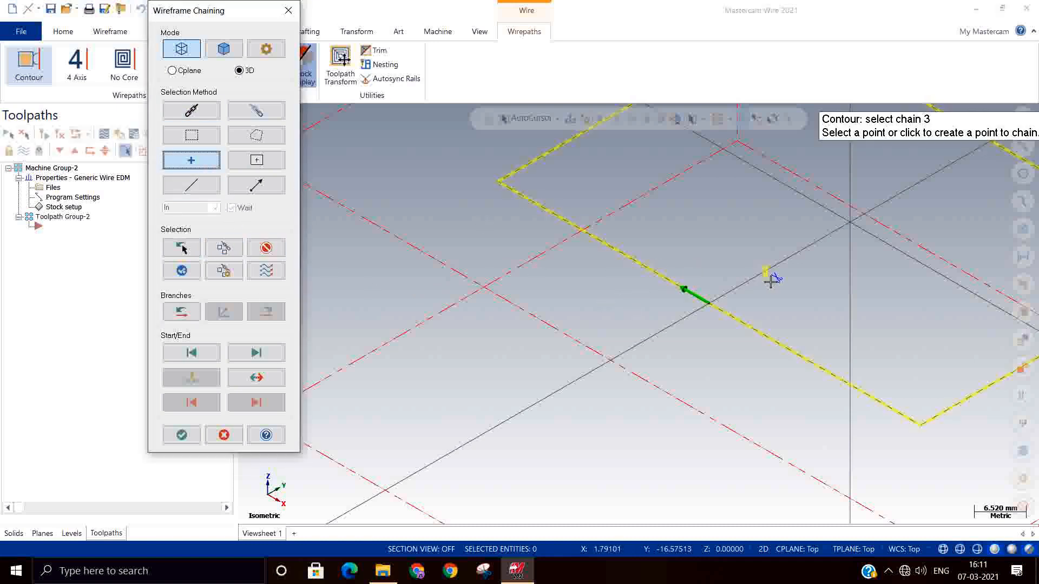
click(774, 278)
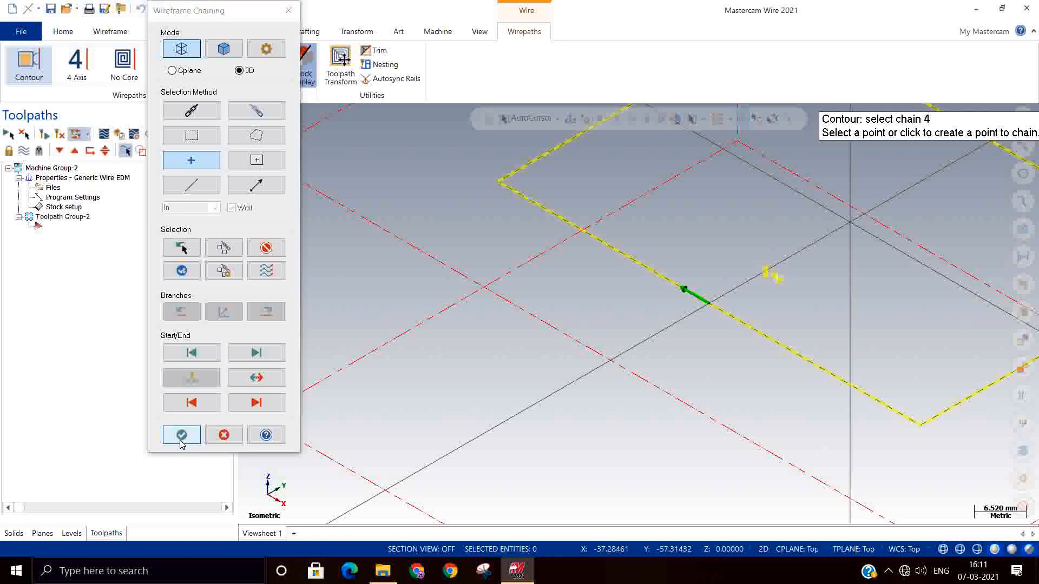
click(181, 436)
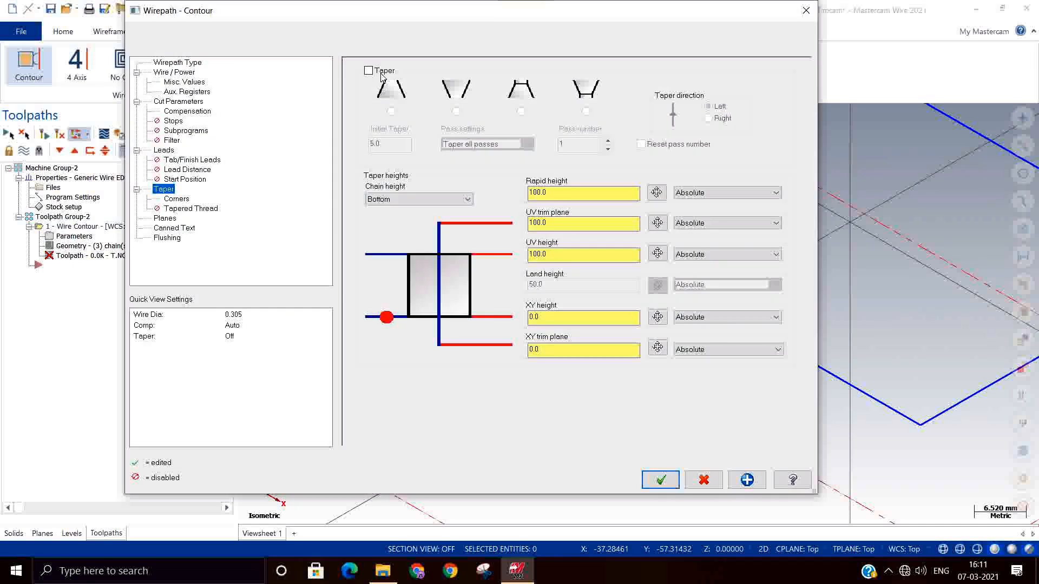
Enable the taper shape with a straight upper land and wider base, with UV height 0, land height -10, XY height -40 and XY trim plane -42
click(369, 70)
click(520, 111)
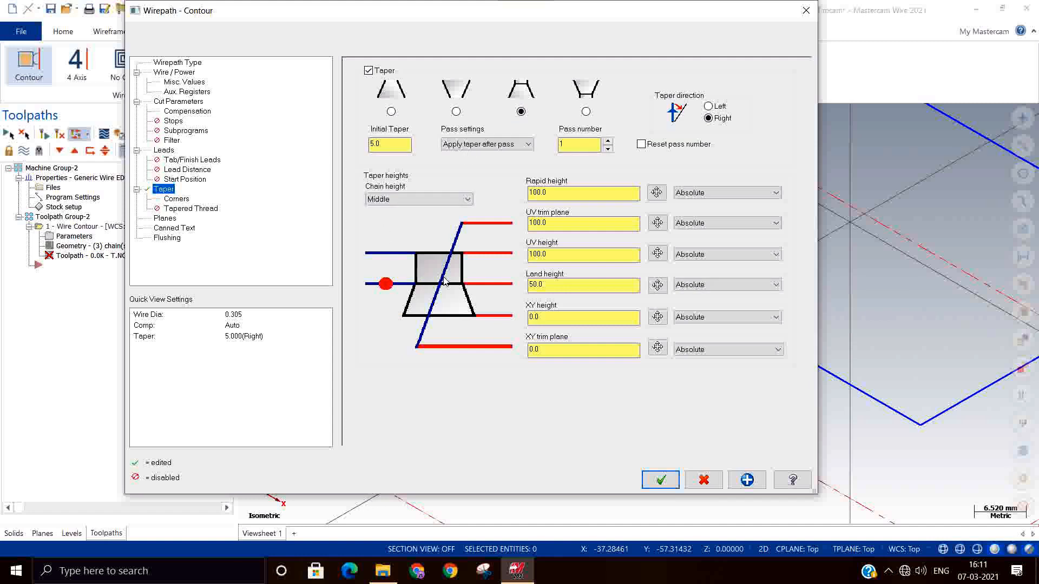
double_click(555, 256)
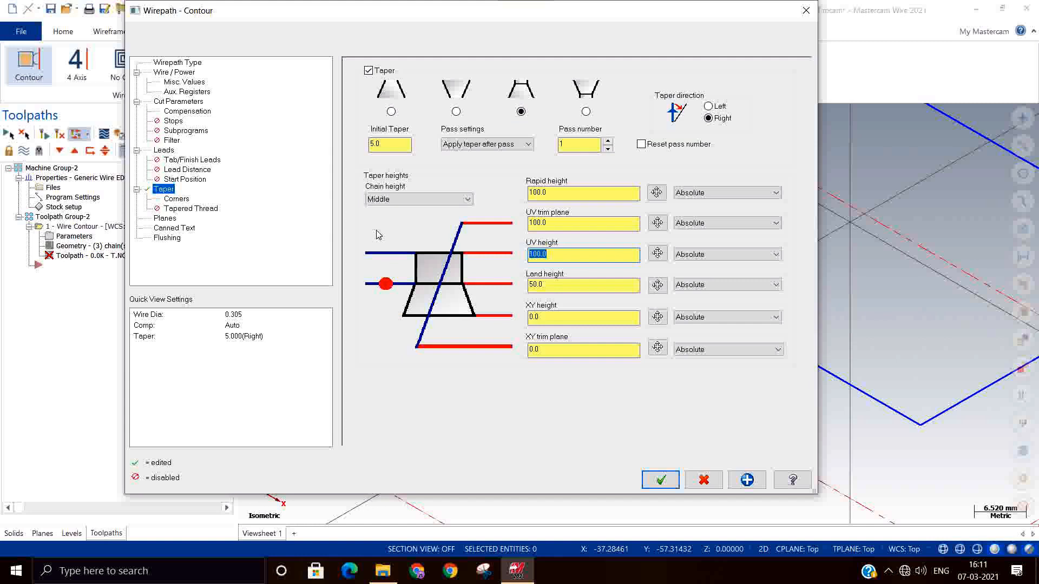
text(0)
key(Tab)
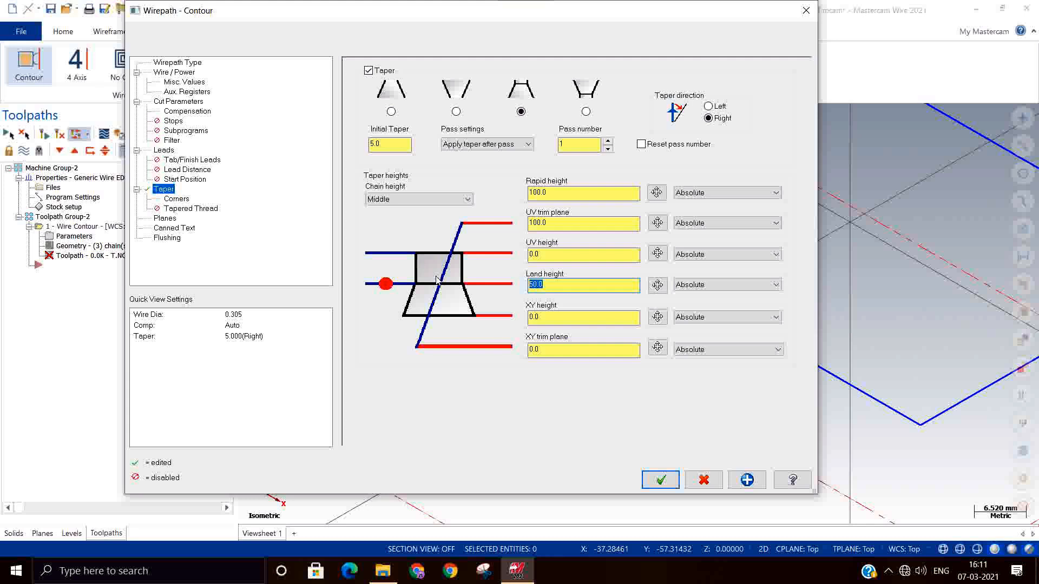
text(-10)
key(Tab)
text(-)
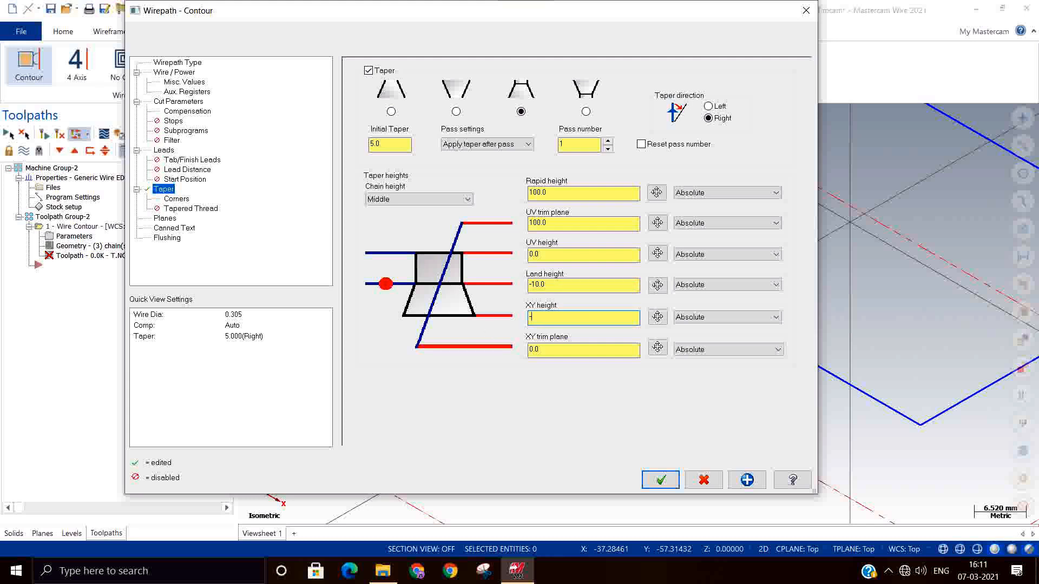
key(Tab)
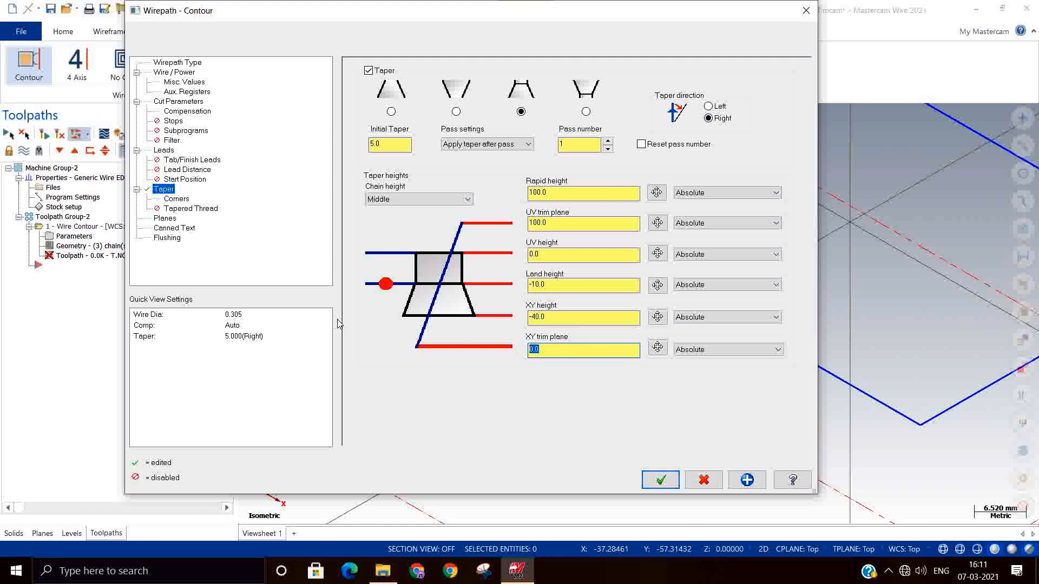
text(-42)
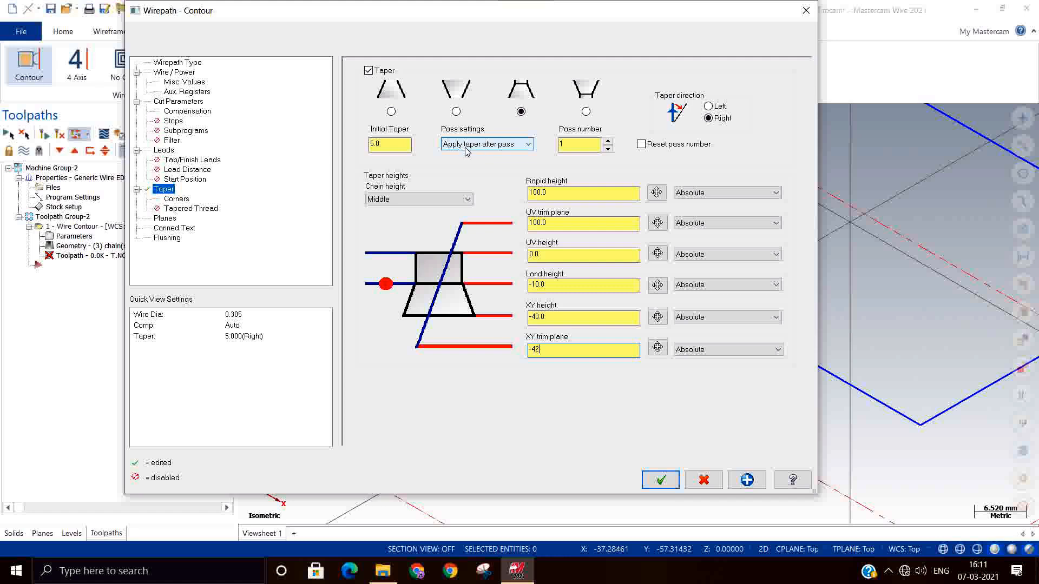
Keep Apply taper after pass, set one additional skim cut with the Reverse cutting method, and generate the wire contour
click(506, 144)
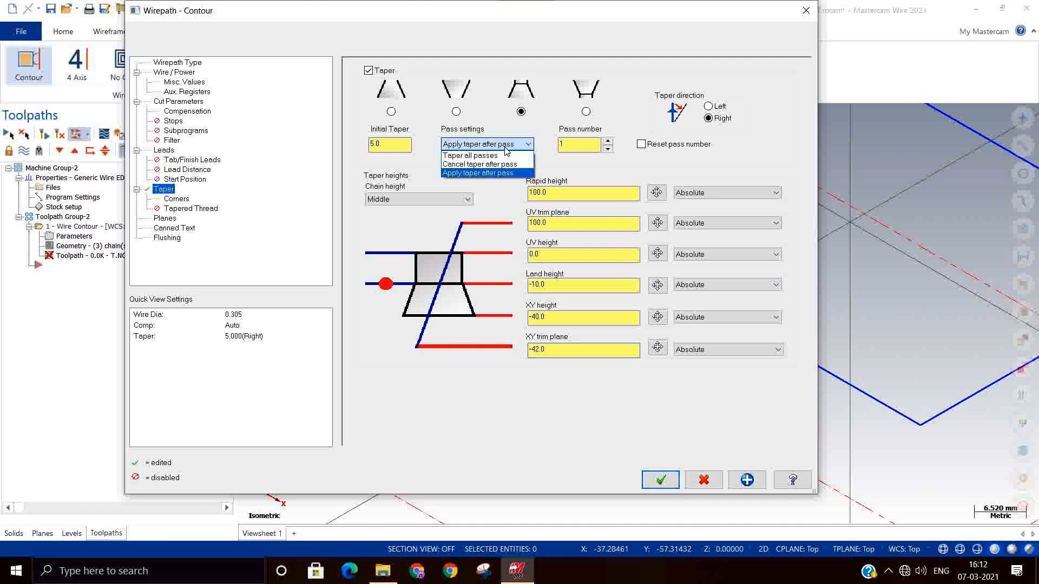
click(494, 172)
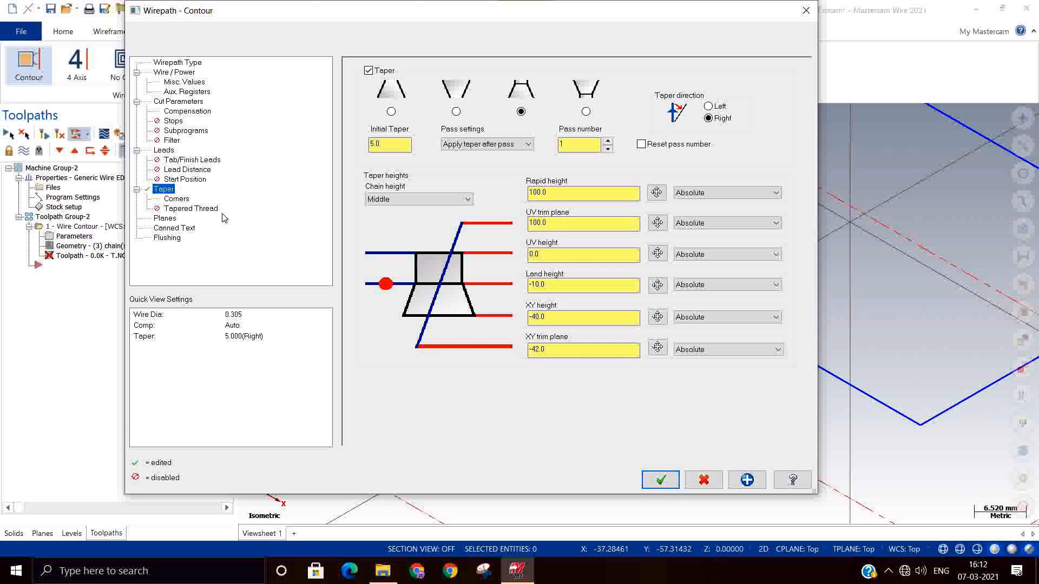
click(169, 103)
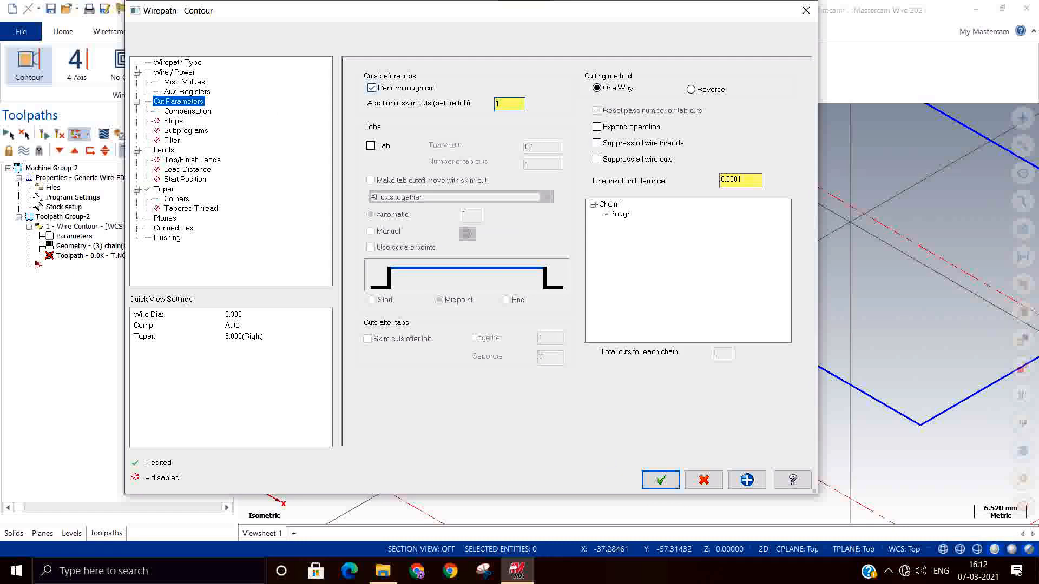
click(691, 89)
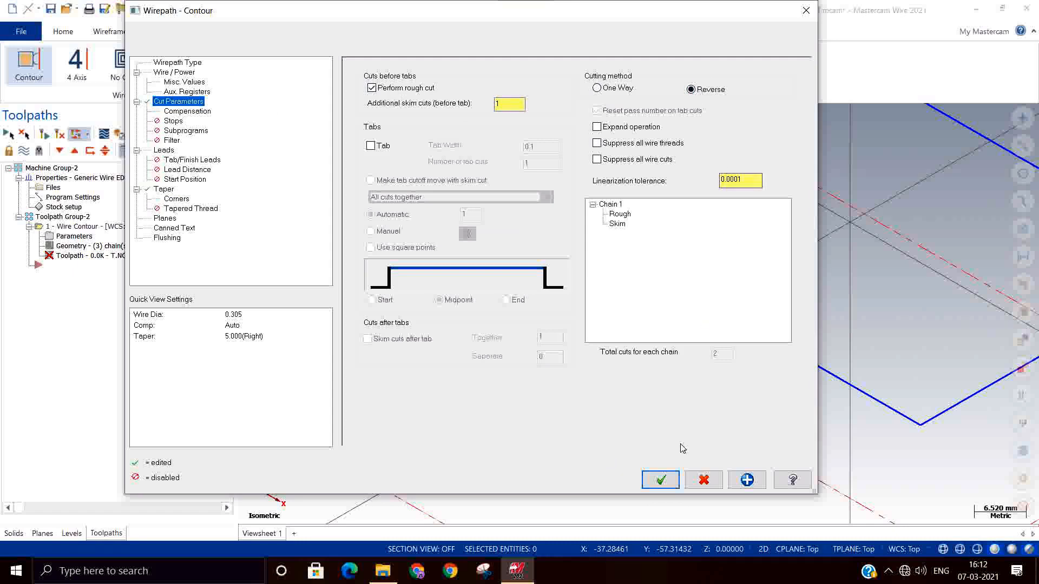
click(664, 483)
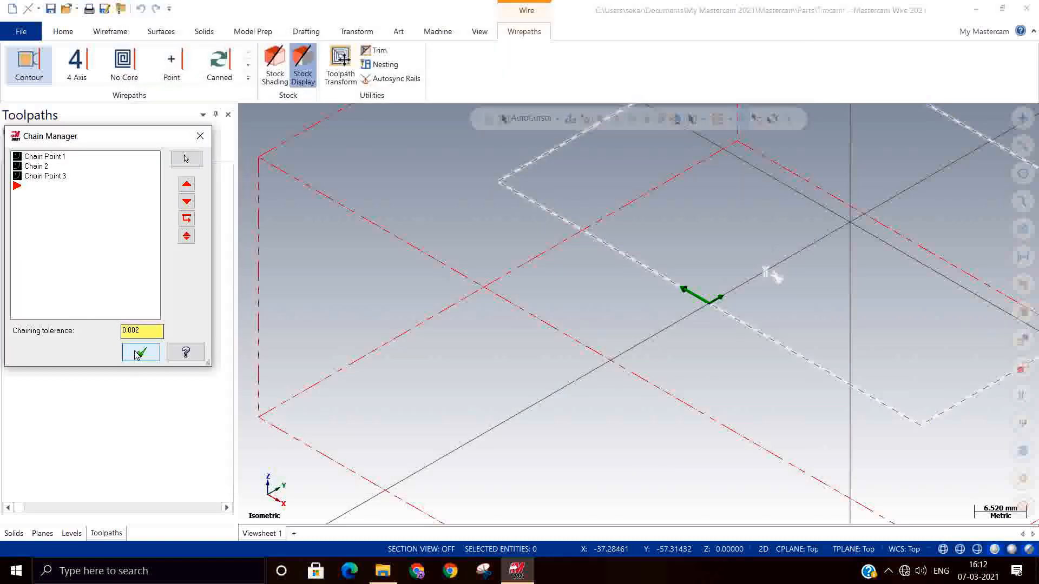
click(135, 350)
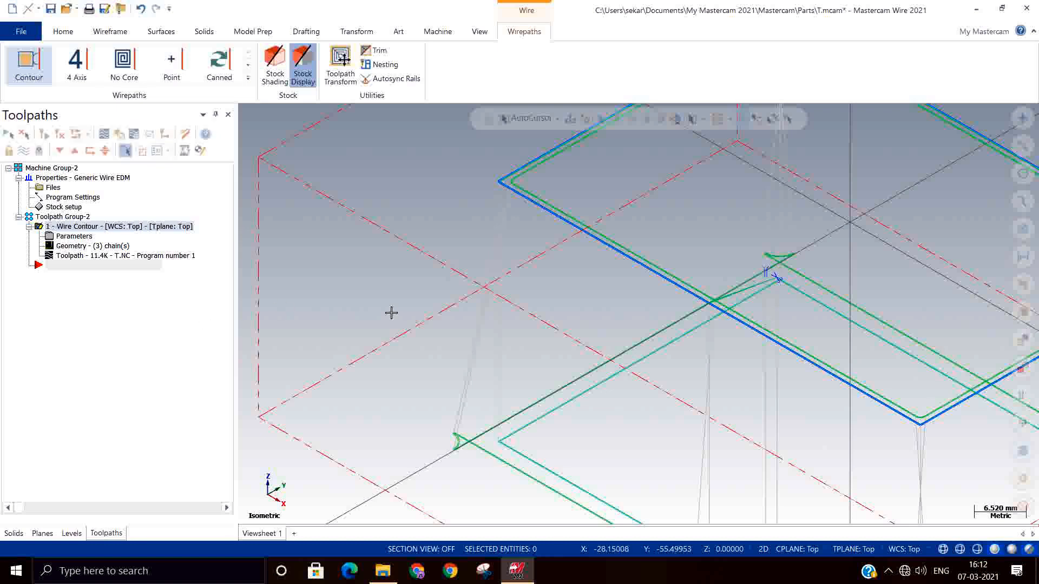
Backplot the new wire contour to check the wire's motion, and close the backplot
scroll(392, 312, down, 2)
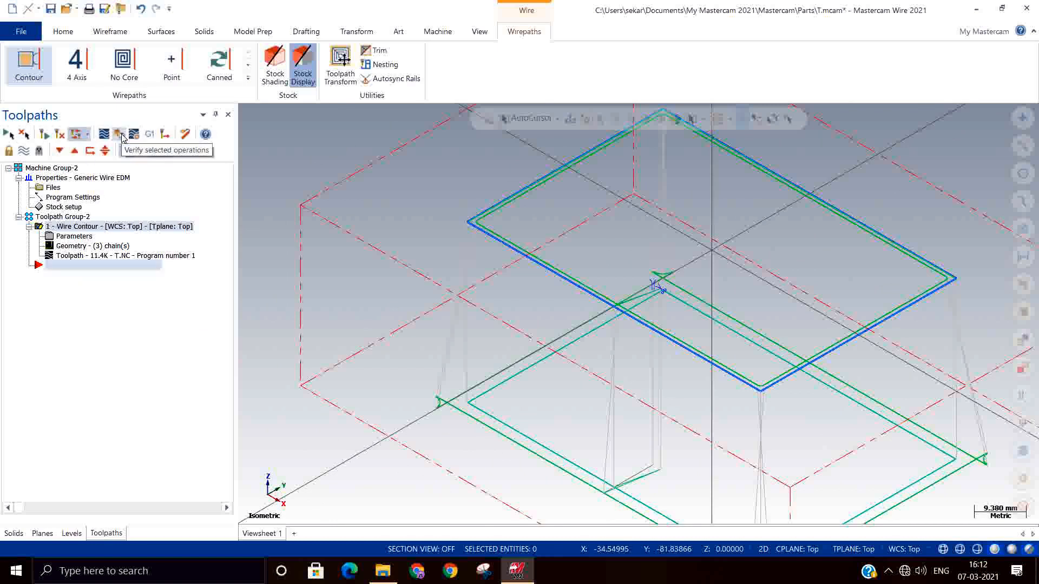
click(104, 134)
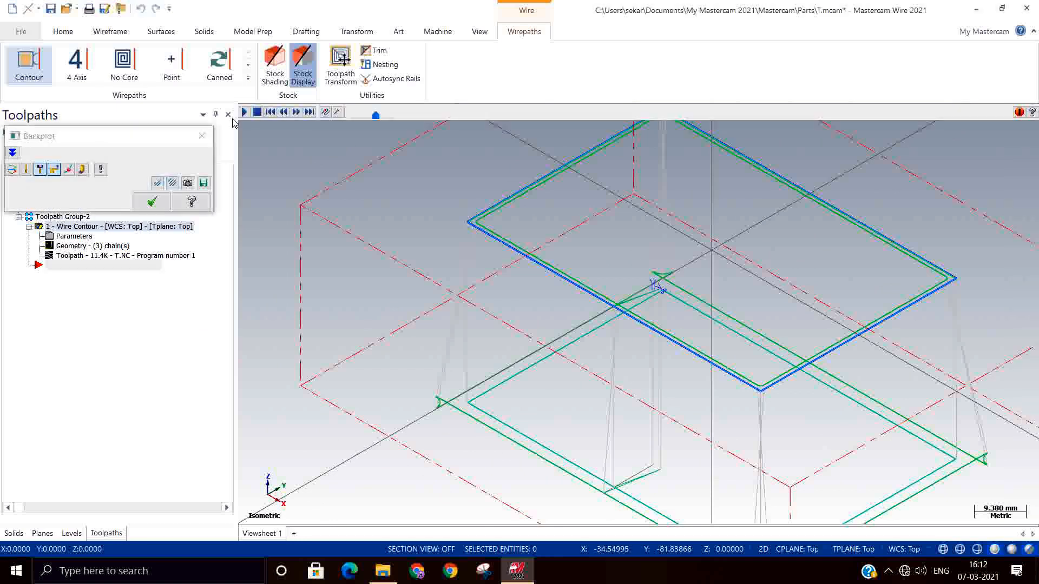
click(244, 112)
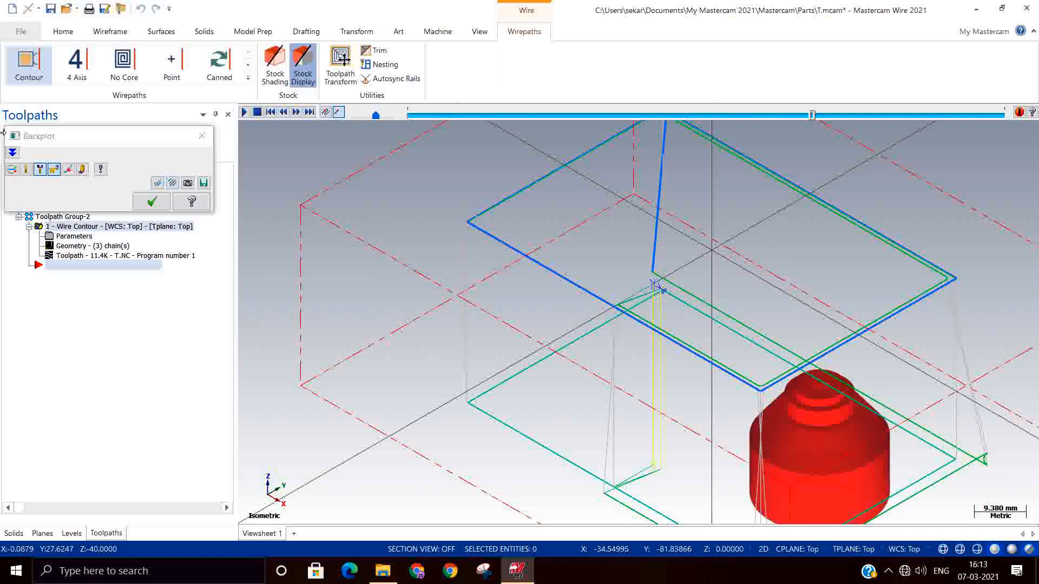
click(152, 202)
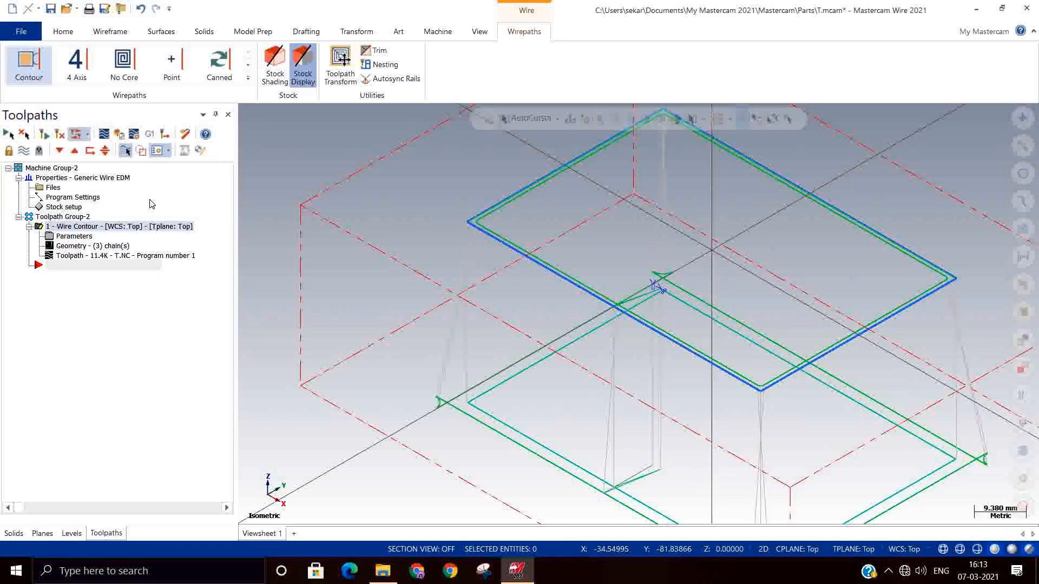
Verify the wire contour in the simulator, playing the full cut and removing the cut-out chip from the stock
click(124, 144)
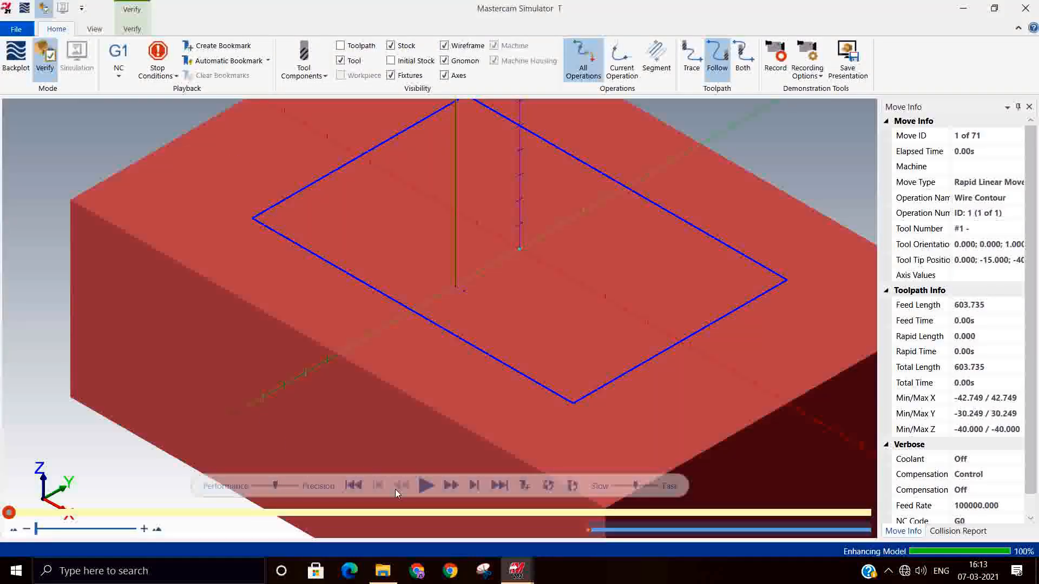
click(421, 486)
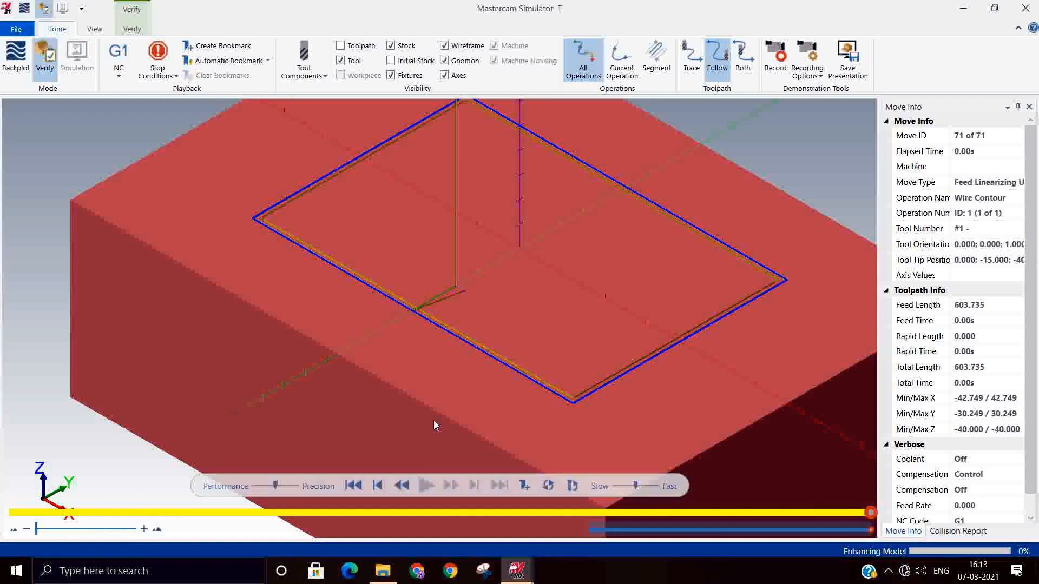
click(140, 30)
click(504, 60)
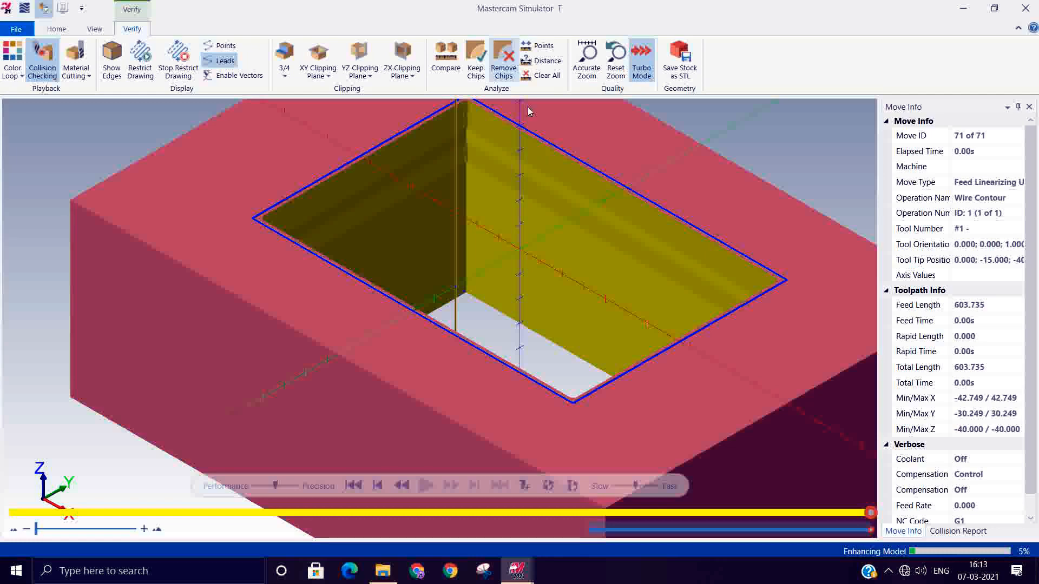
Examine the walls of the cut opening from several angles for the transition between the straight land and the taper
scroll(541, 124, up, 5)
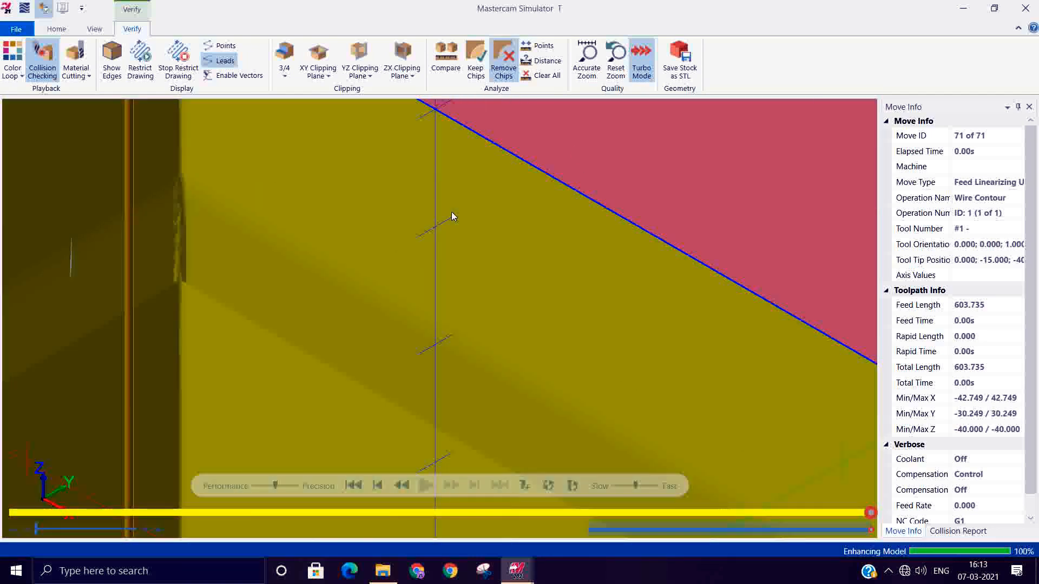
scroll(452, 217, down, 5)
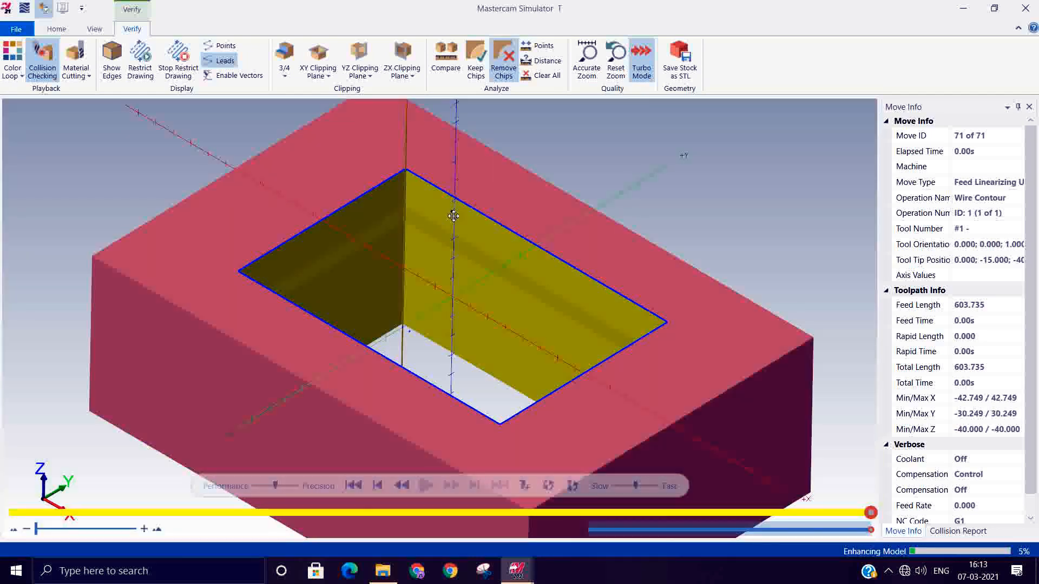
scroll(400, 216, up, 5)
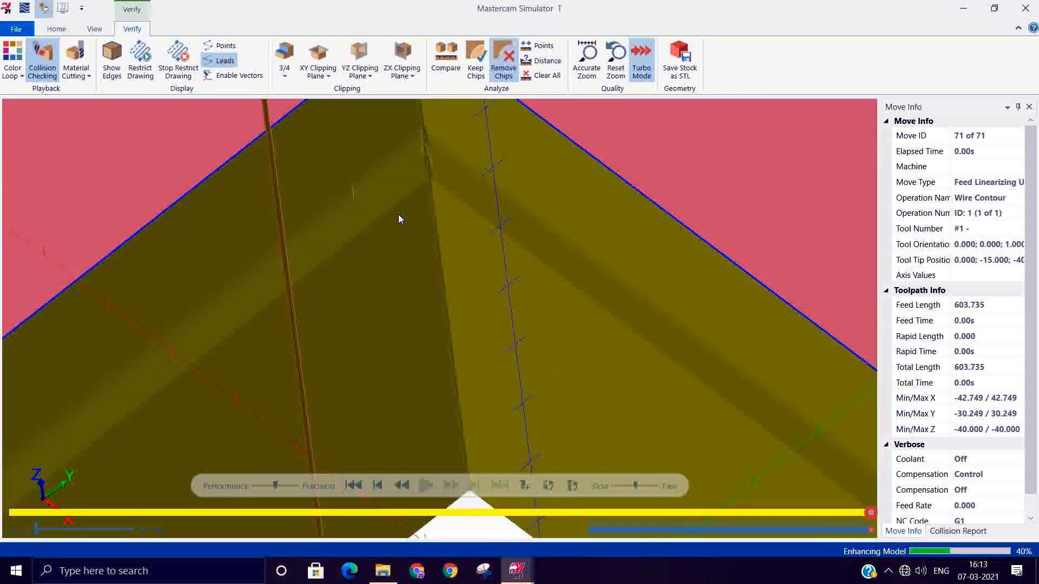
scroll(405, 198, up, 4)
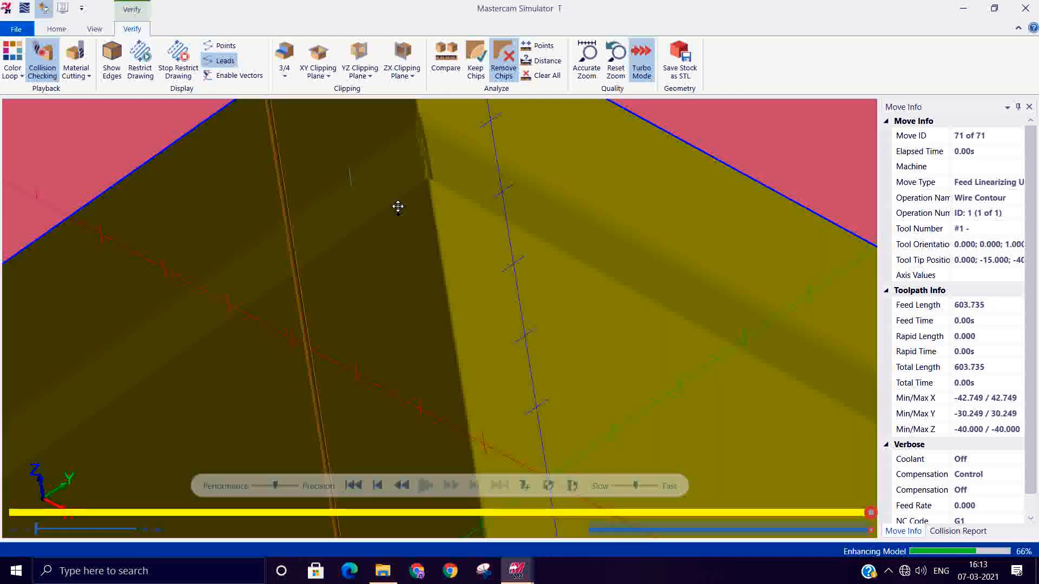
scroll(568, 194, down, 5)
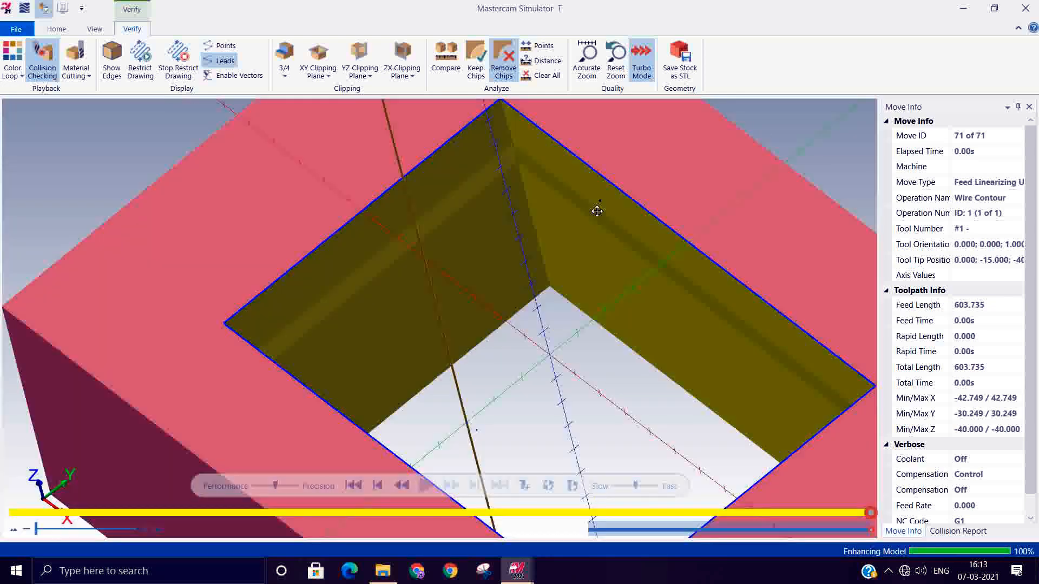
scroll(594, 216, down, 3)
scroll(596, 217, up, 3)
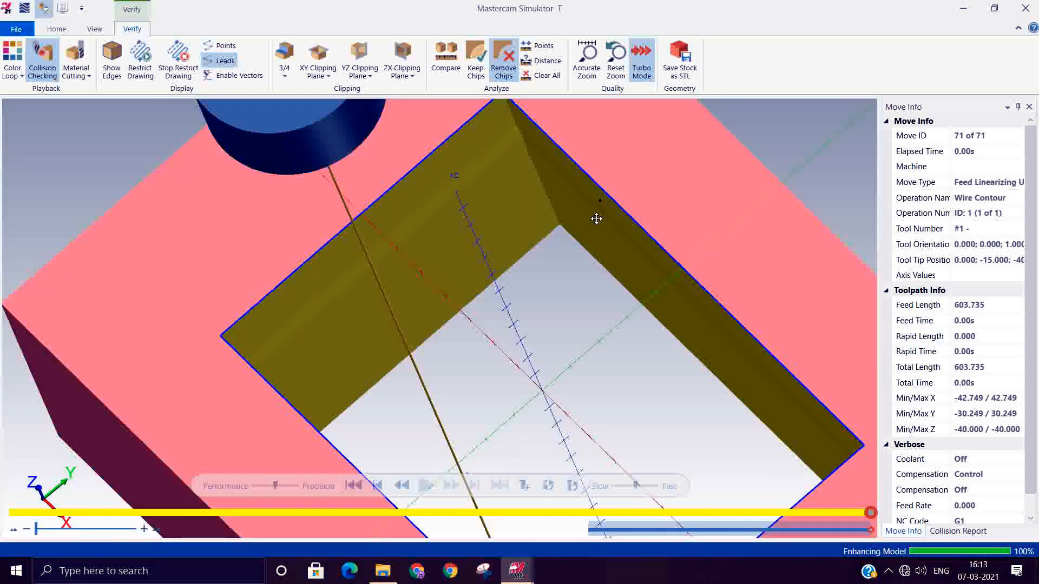
middle_drag(596, 206, 579, 194)
scroll(579, 193, up, 3)
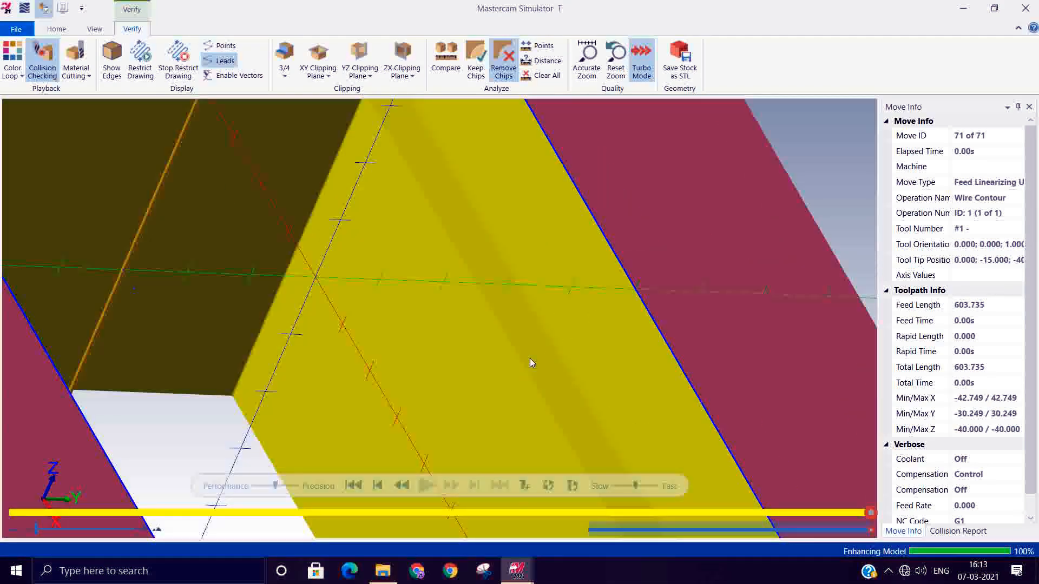
scroll(533, 328, down, 5)
middle_drag(533, 328, 413, 313)
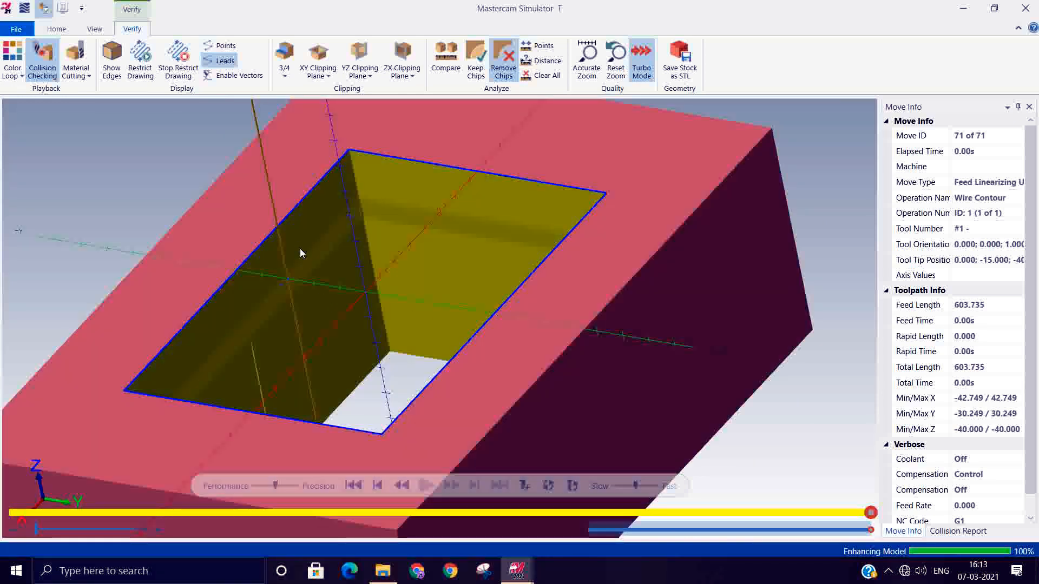
Examine the cut opening in the stock from below and above, and close the simulator
scroll(491, 248, down, 3)
middle_drag(491, 248, 596, 207)
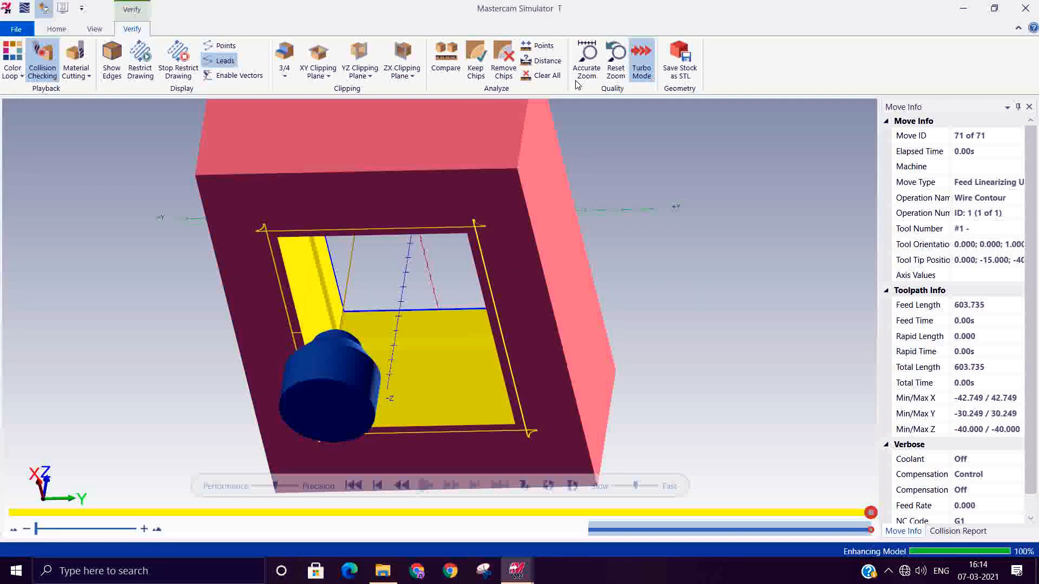
click(503, 61)
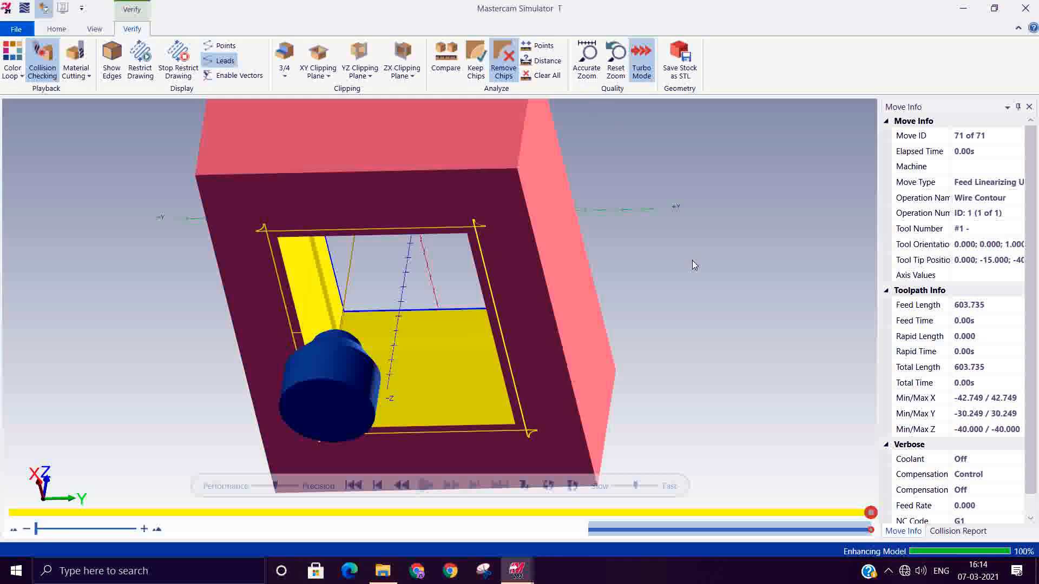
middle_drag(681, 258, 657, 315)
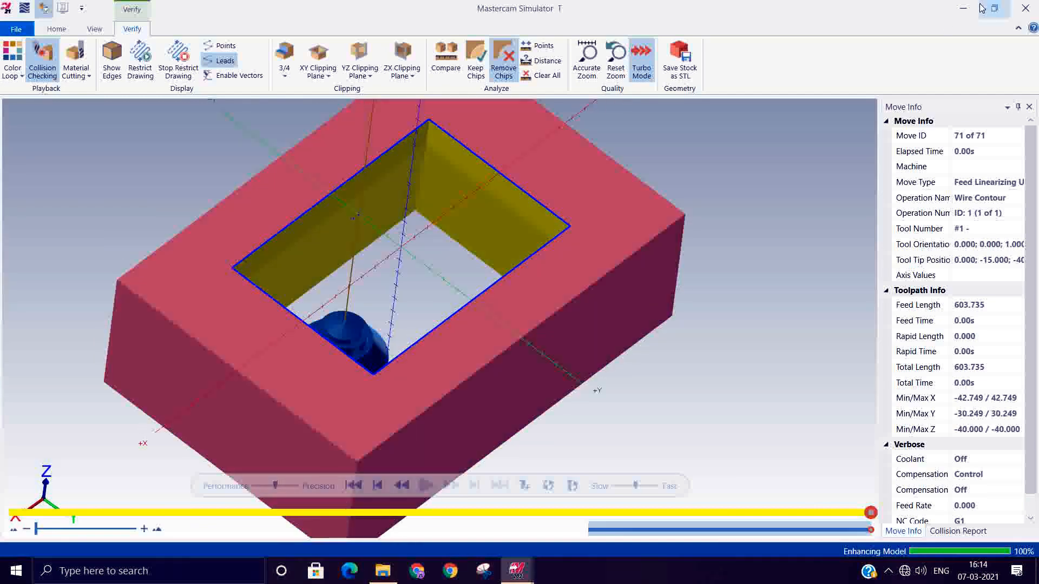
click(1025, 9)
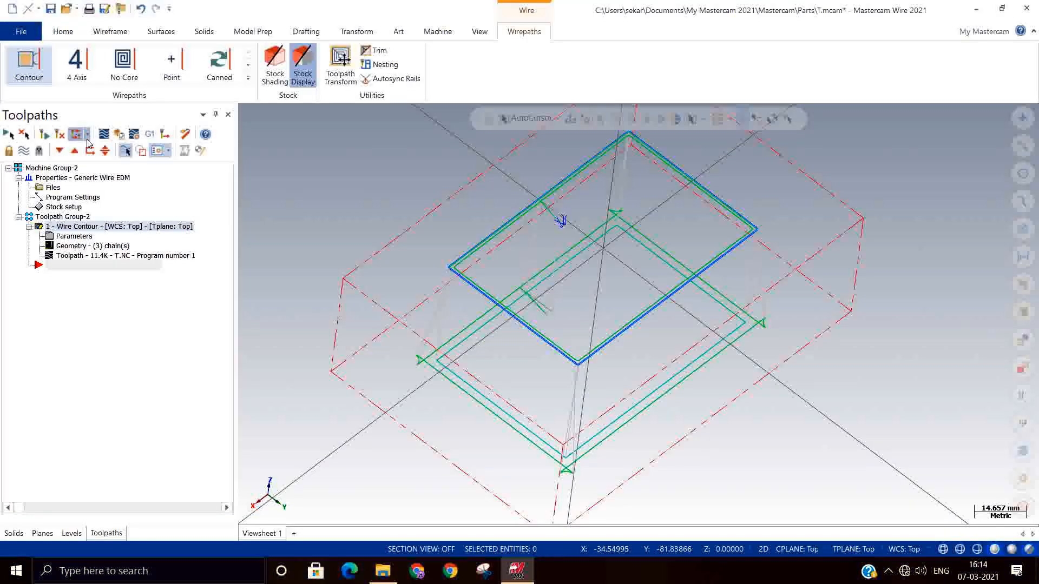
Post the wire contour to an NC file, saving it over the existing 5876.nc
click(149, 135)
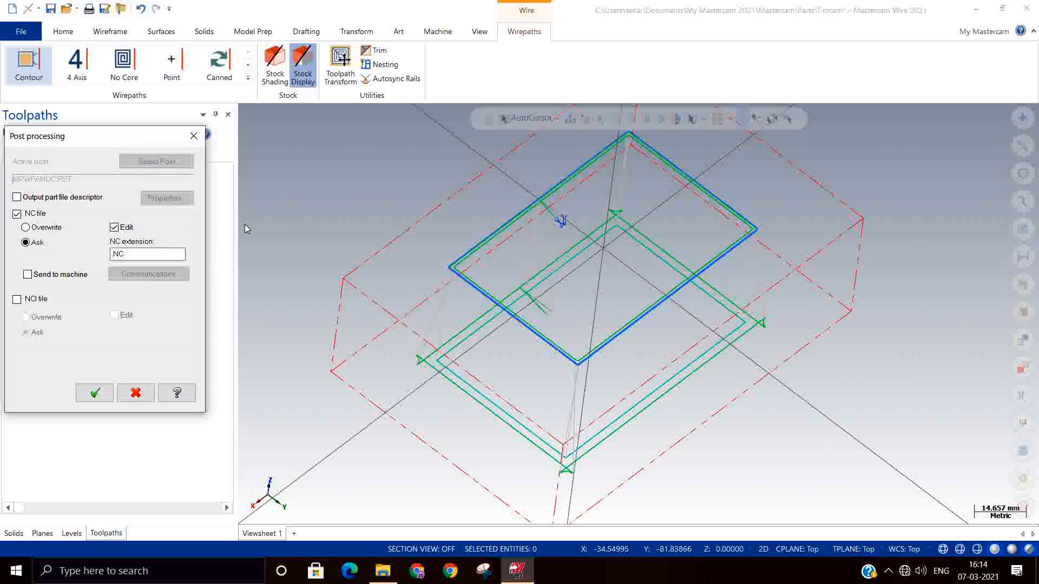
click(102, 390)
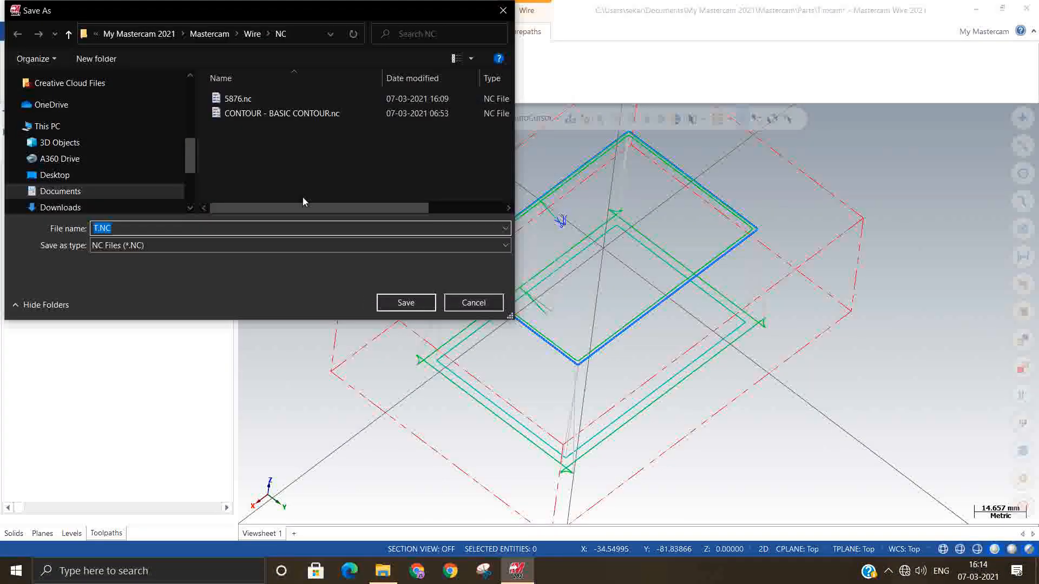
click(238, 98)
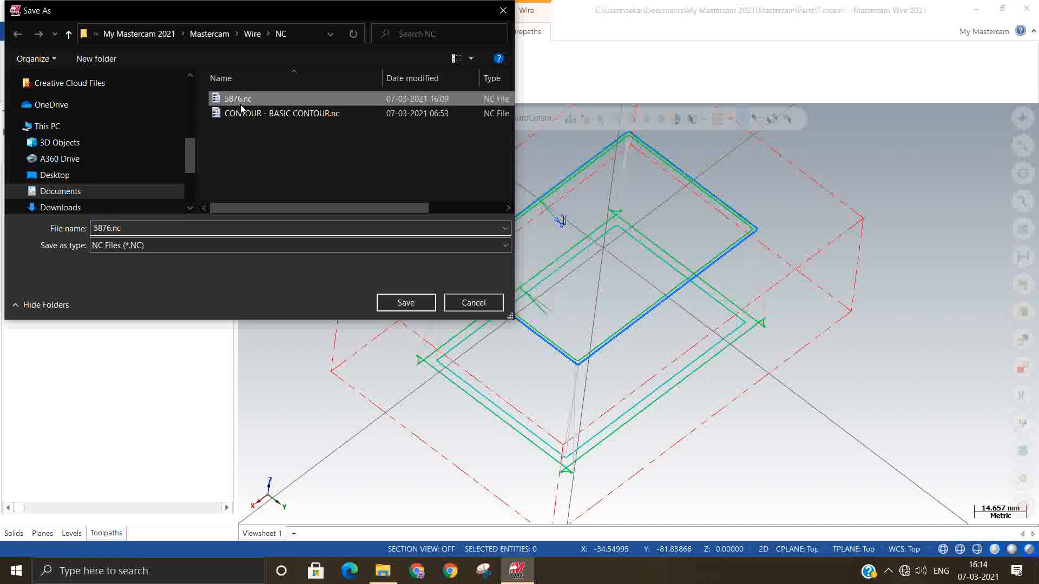
click(394, 303)
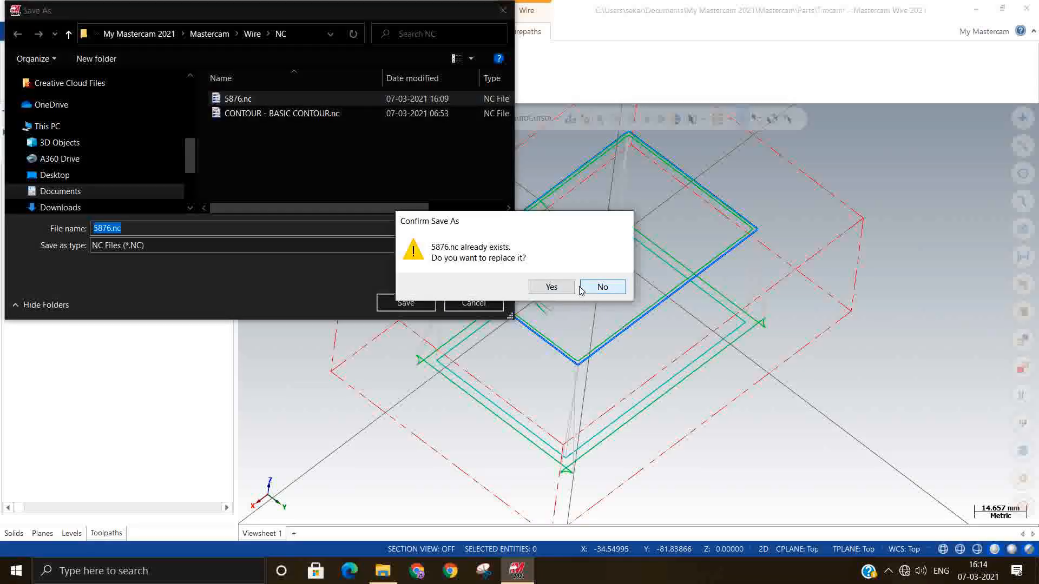
click(558, 289)
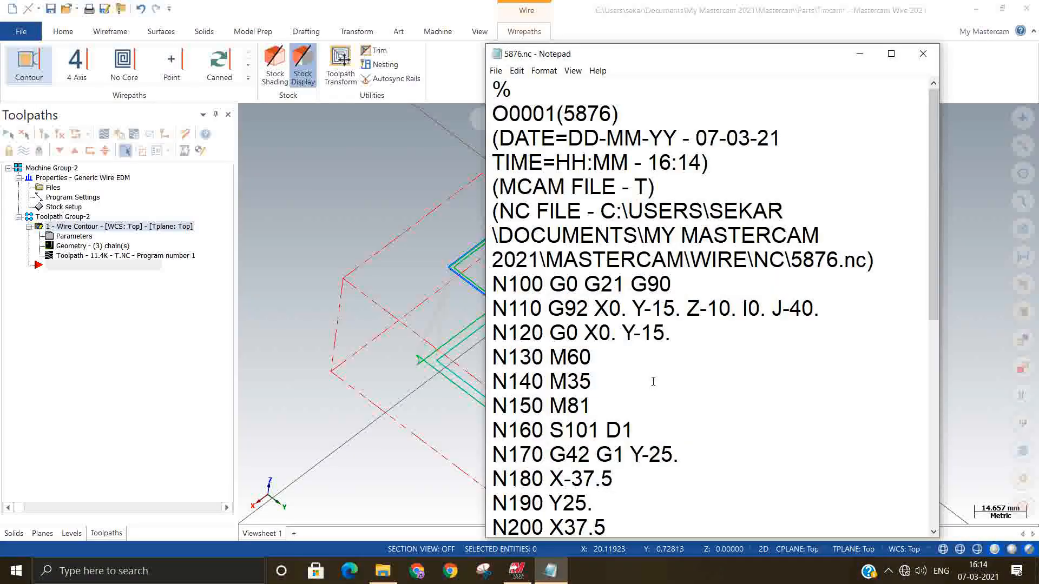
Read through the posted NC code for the taper commands at the start and end of the skim pass, and close the file
scroll(653, 381, down, 4)
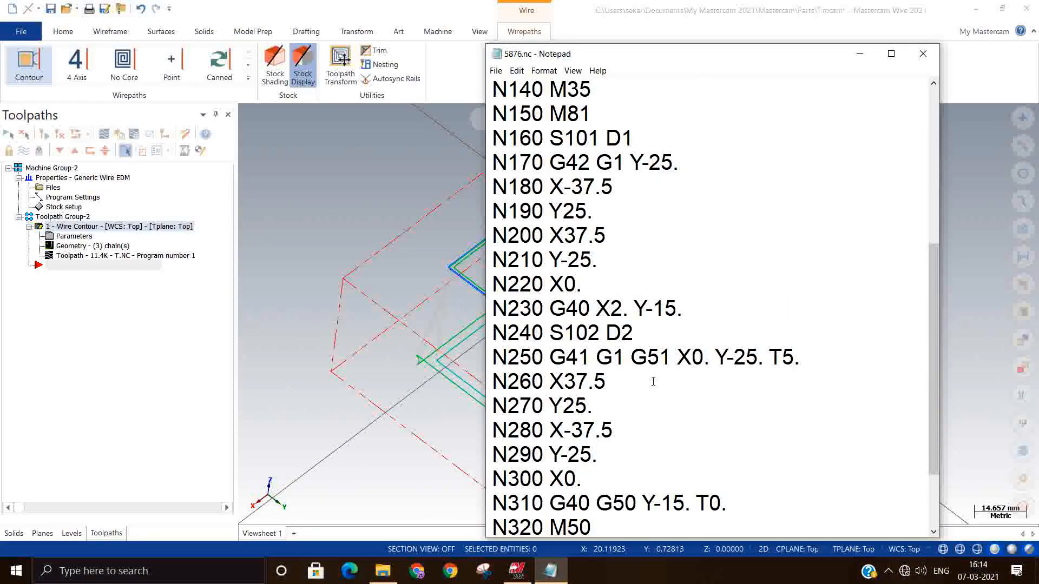
scroll(653, 381, down, 2)
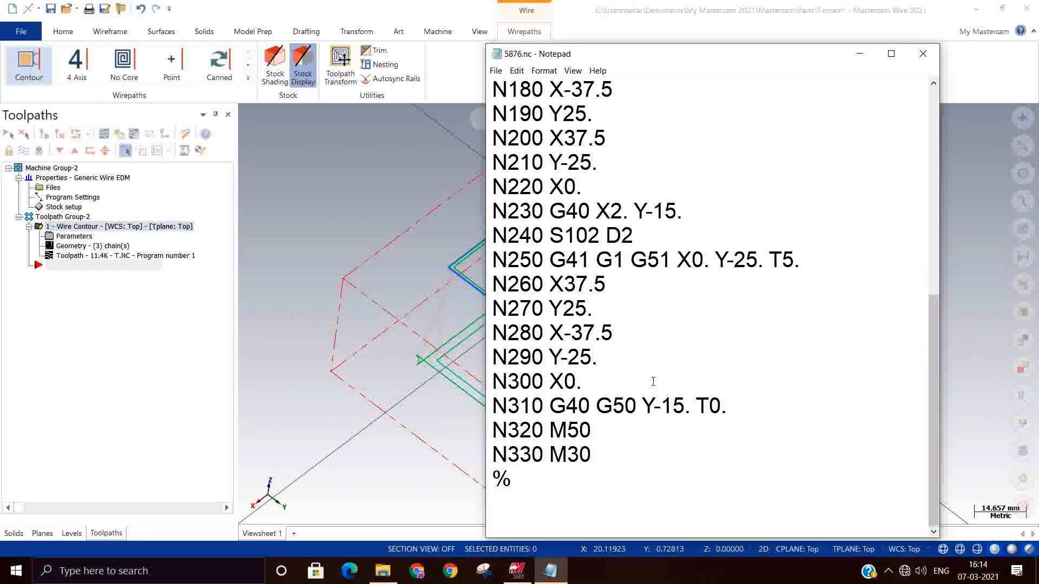
drag(770, 260, 805, 258)
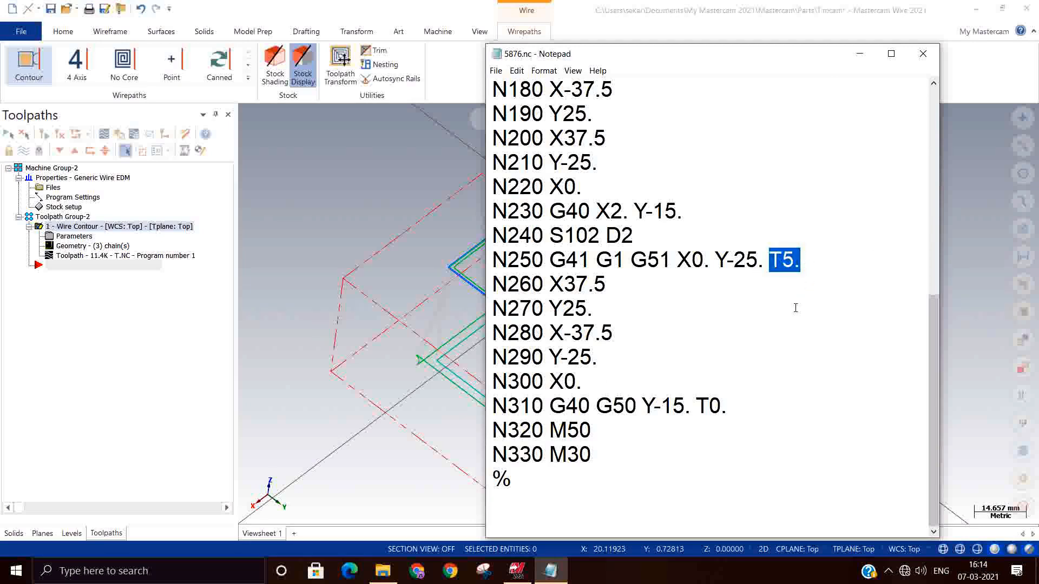
click(711, 415)
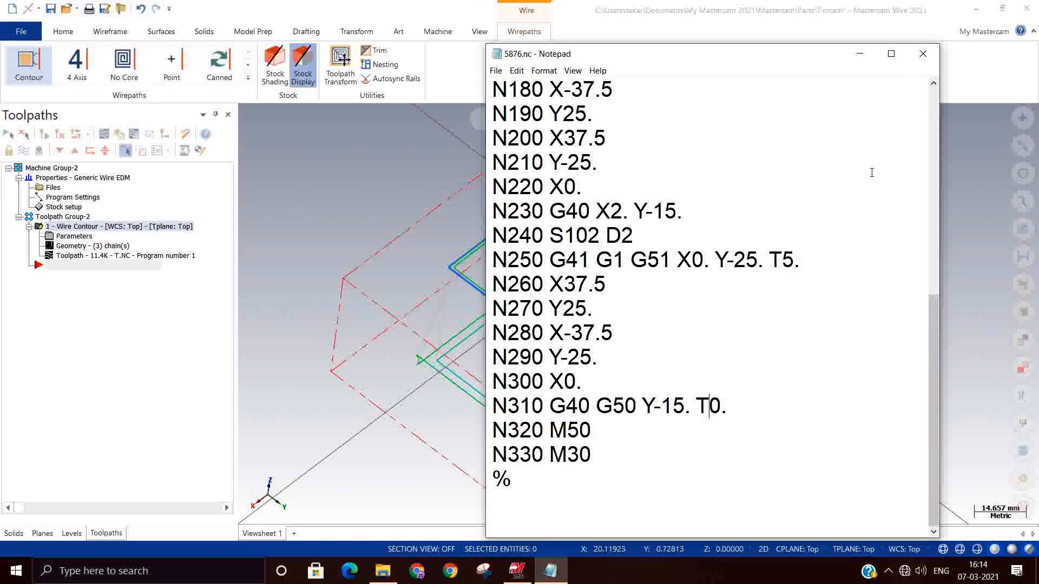
scroll(853, 320, up, 5)
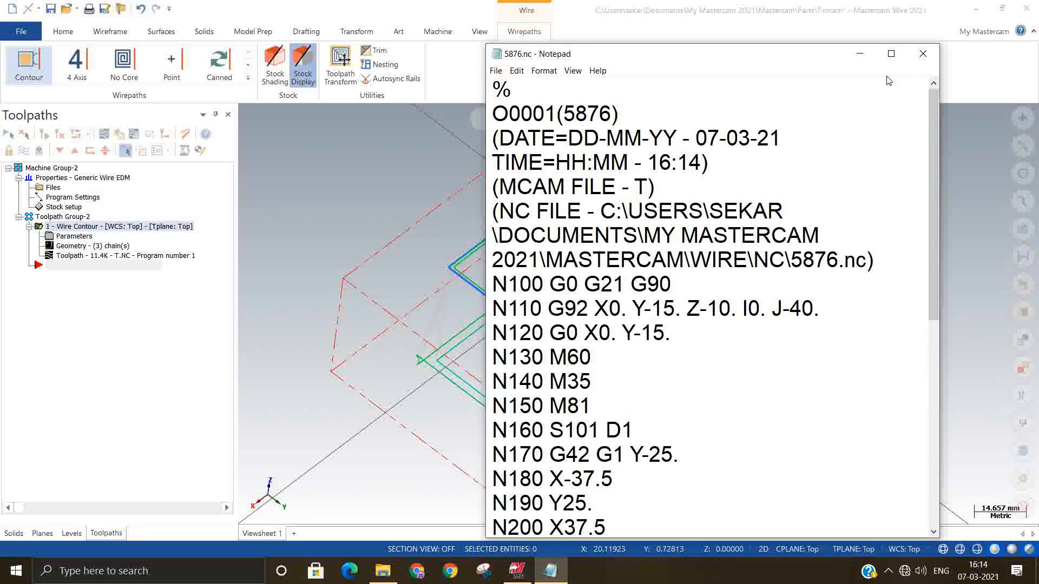
click(922, 53)
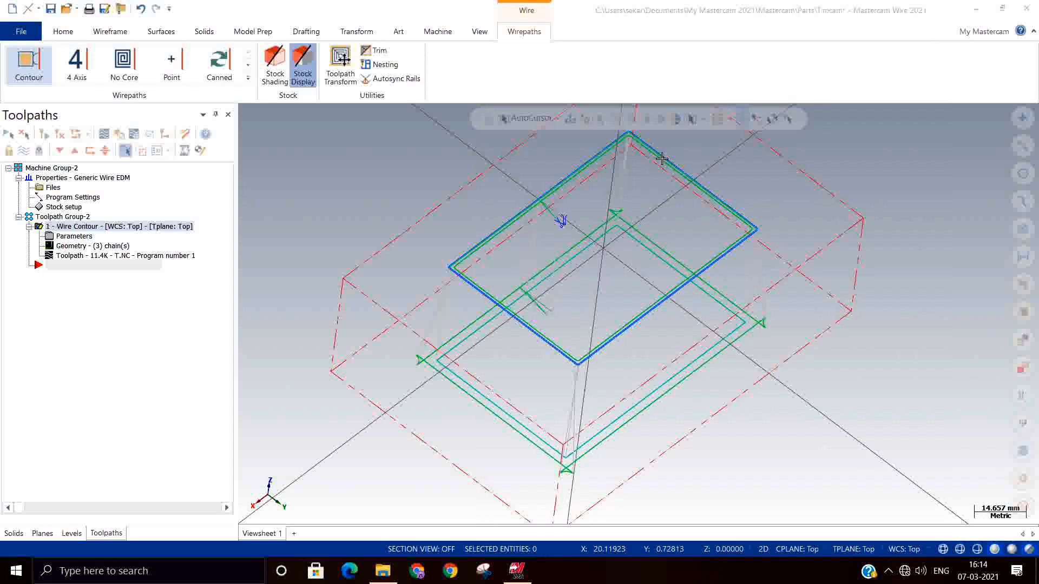
Set the wire contour's taper corner type to Sharp for both CW and CCW corners
right_click(326, 179)
click(364, 296)
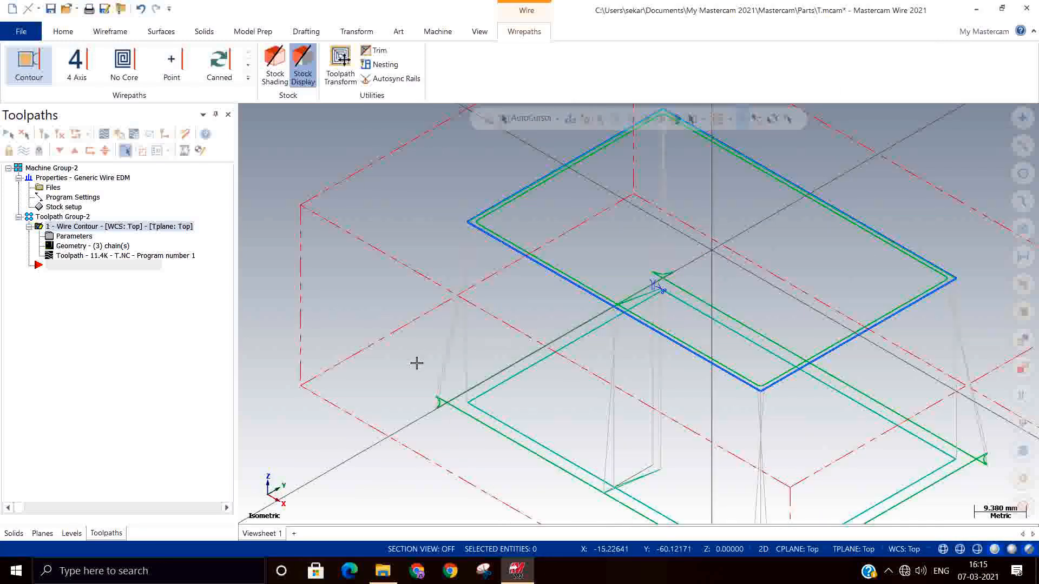
scroll(433, 427, up, 5)
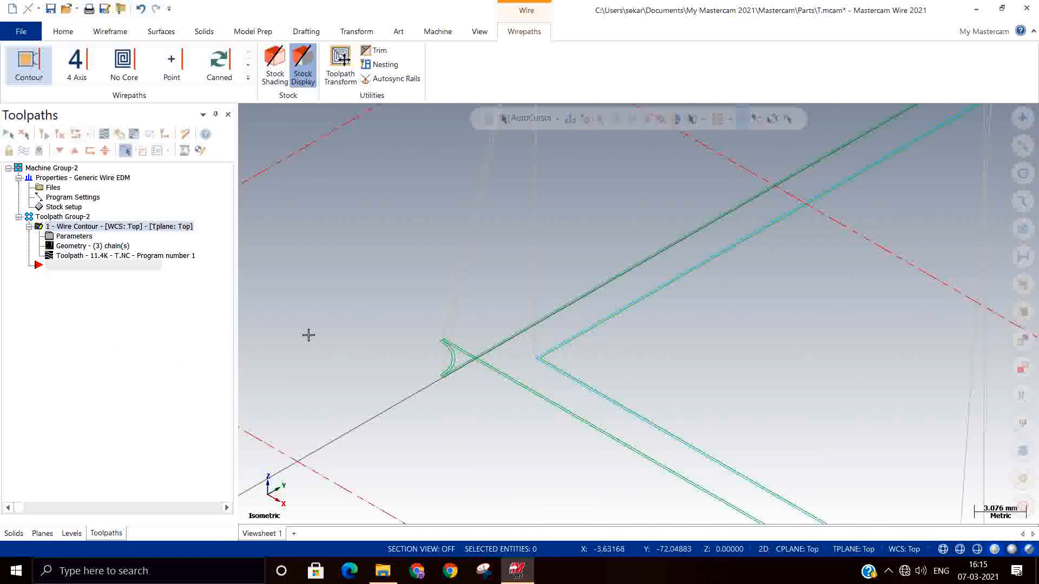
click(69, 237)
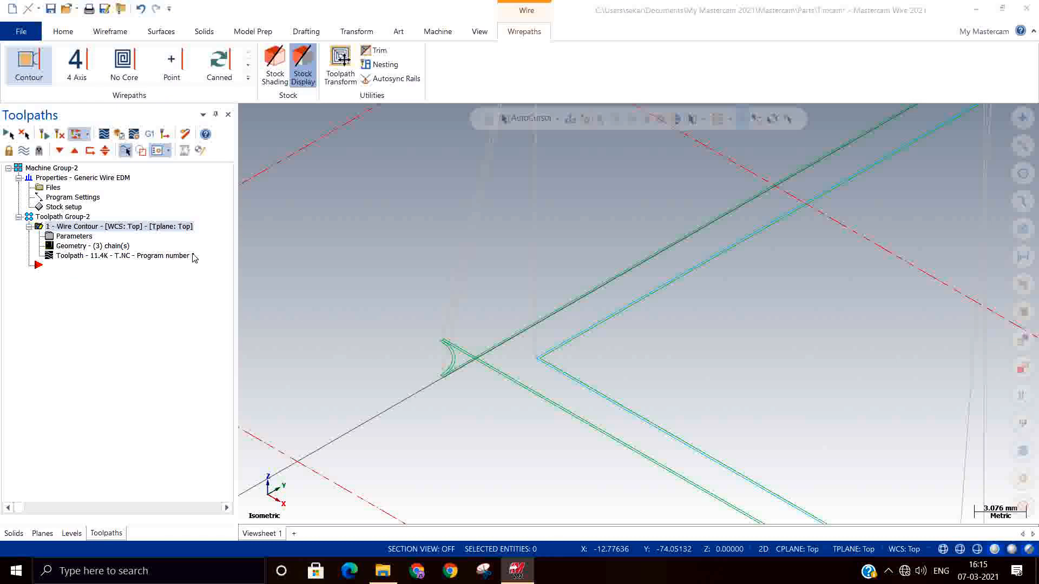
click(91, 236)
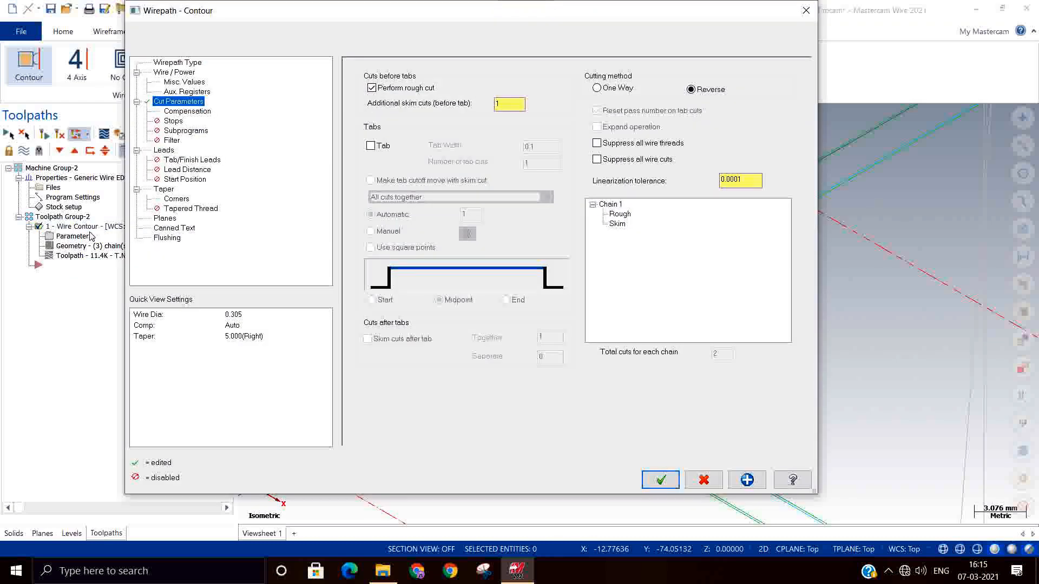
click(189, 160)
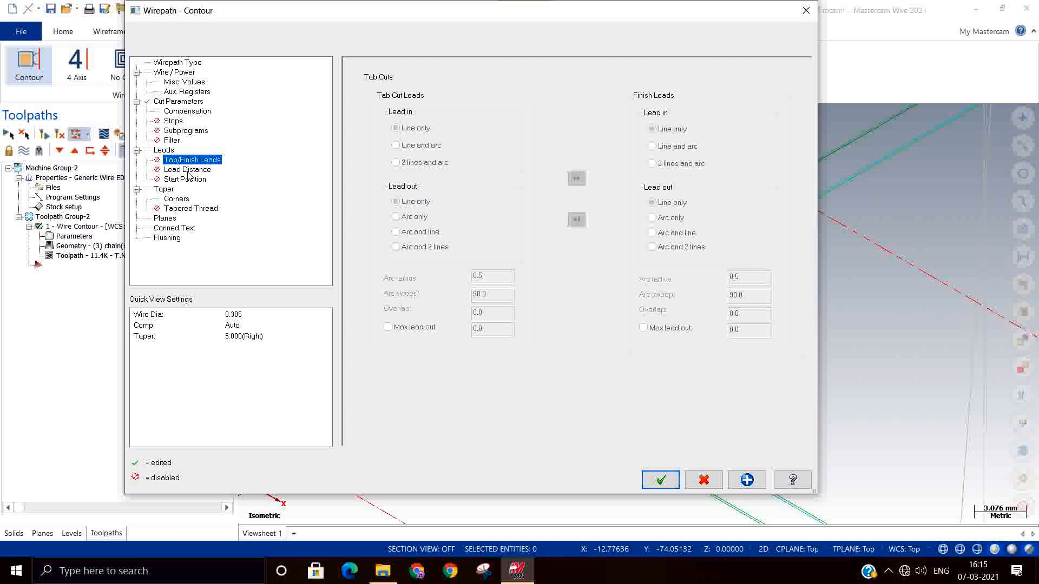
click(176, 200)
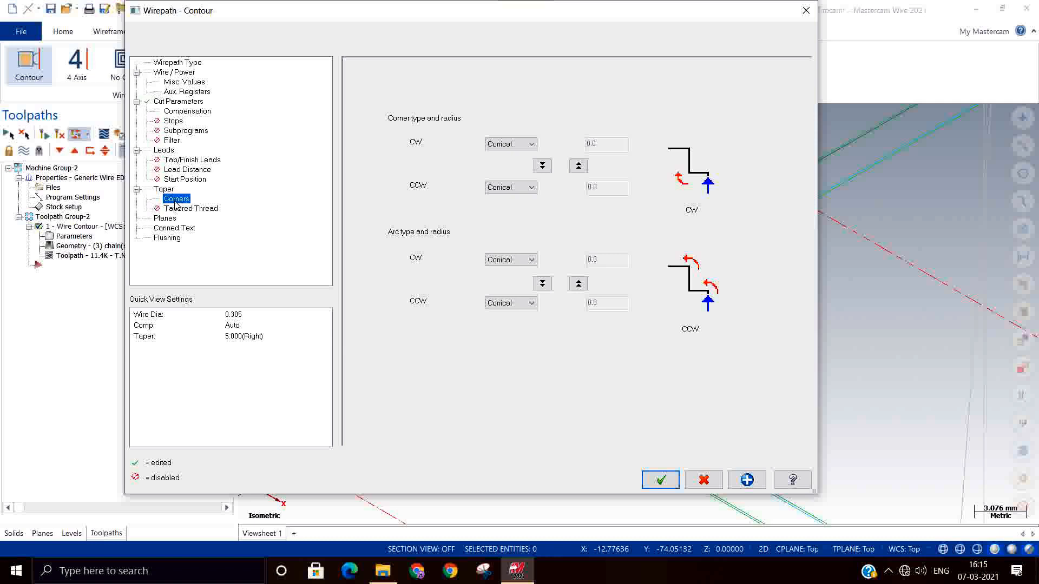
click(503, 145)
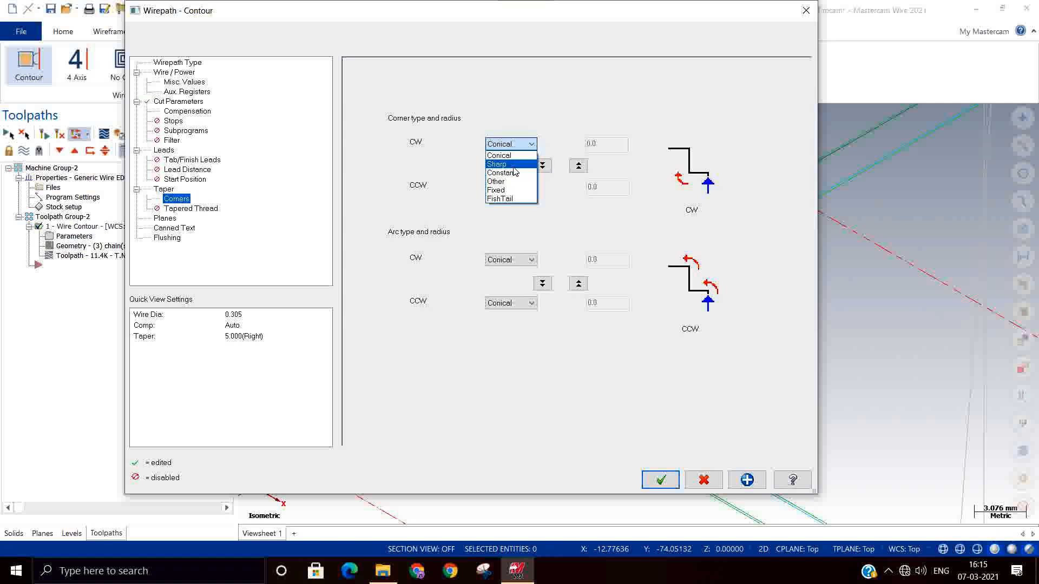
click(512, 166)
click(509, 188)
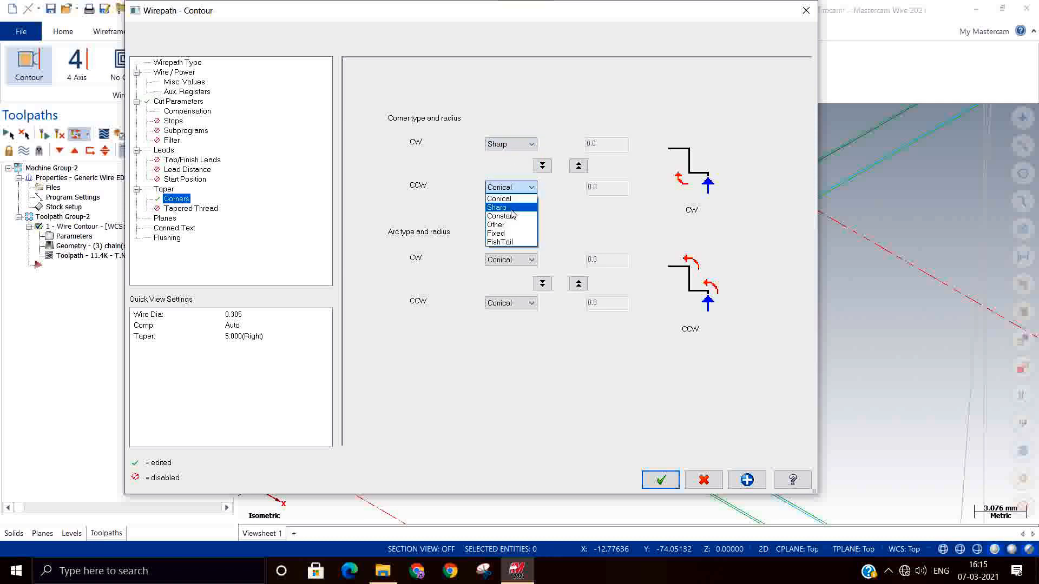
click(512, 210)
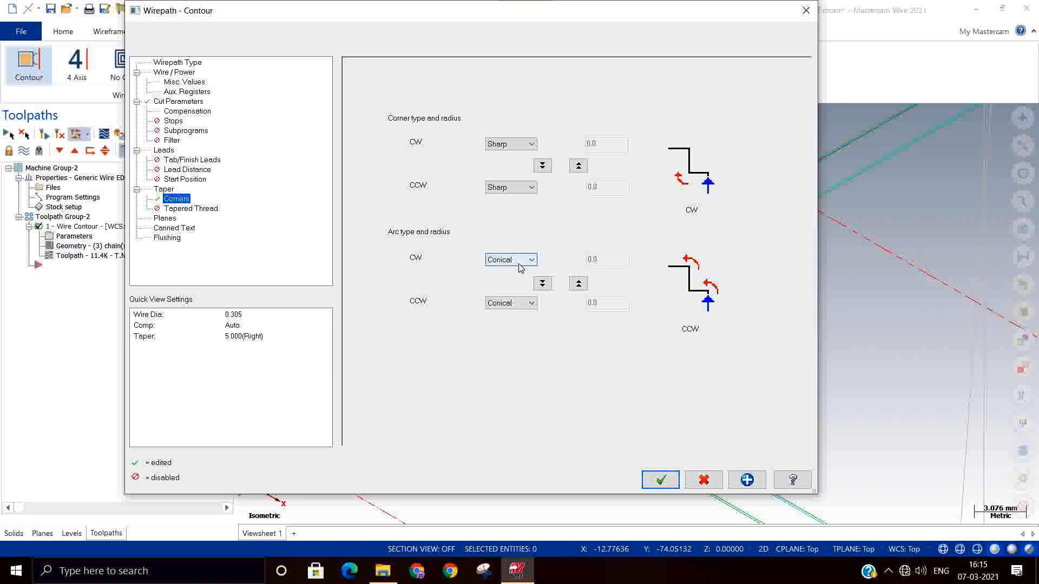
Set the taper arc type to Sharp for both CW and CCW, and accept the contour parameters
click(518, 262)
click(503, 280)
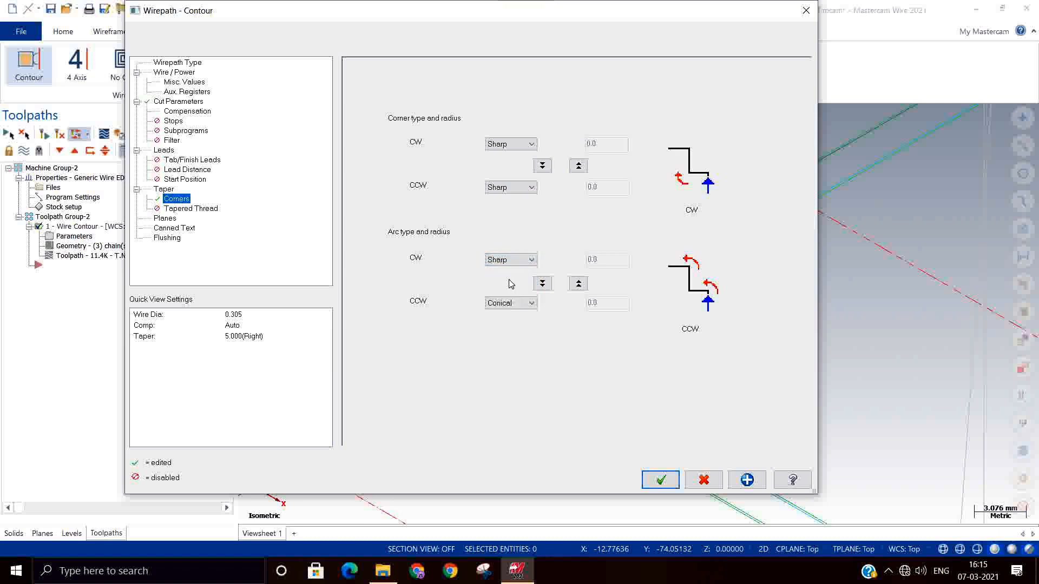
click(508, 303)
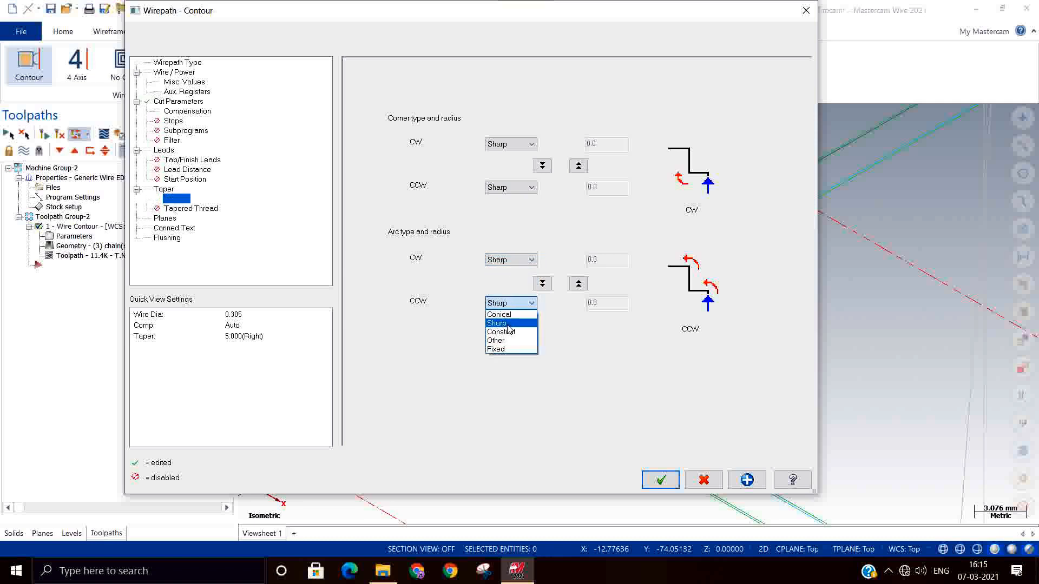
click(508, 324)
click(660, 480)
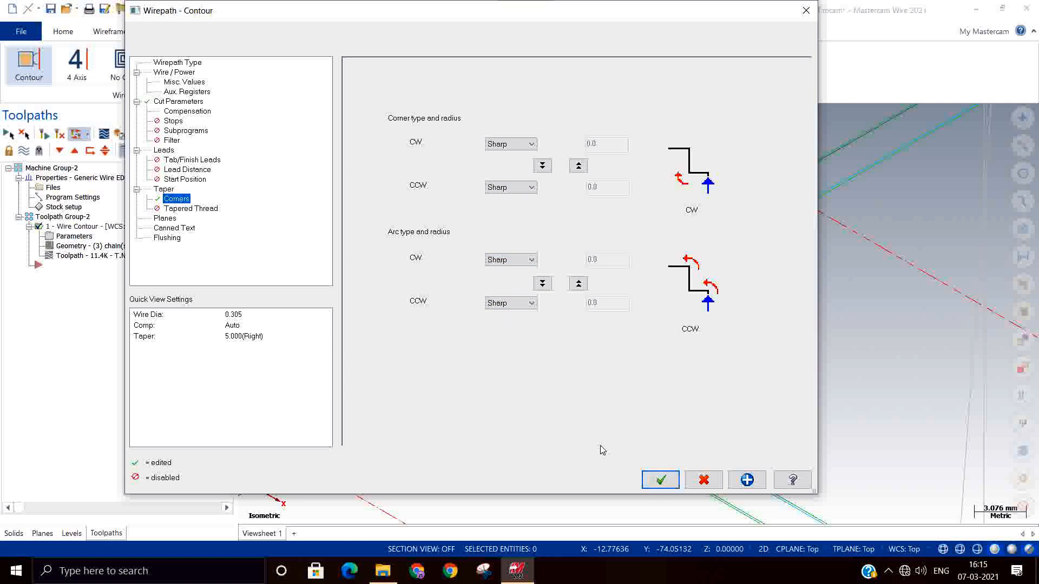
Regenerate the wire contour with the changed corner settings and inspect a lower corner of the wirepath up close
scroll(446, 352, up, 3)
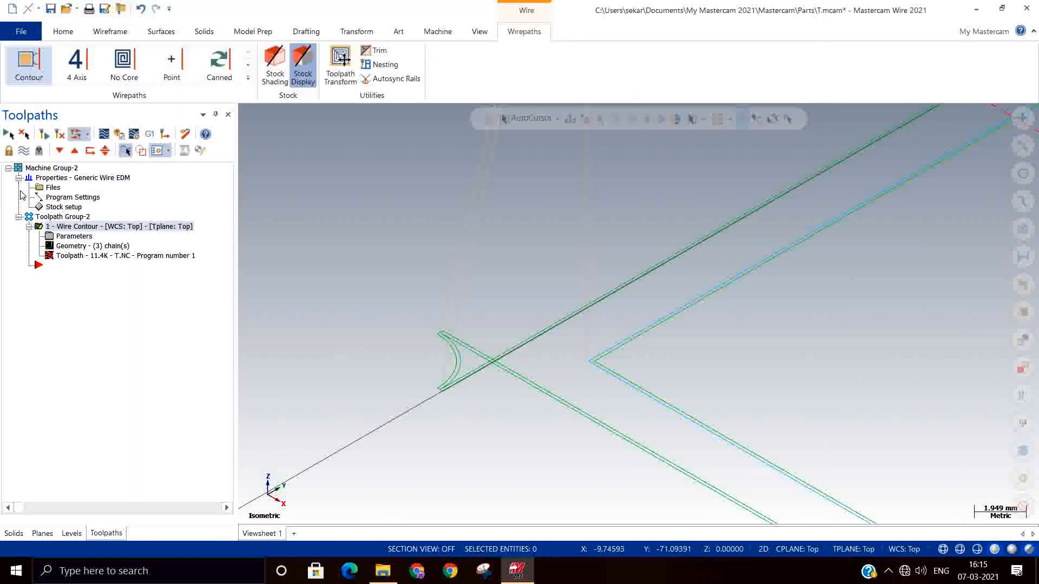
click(59, 134)
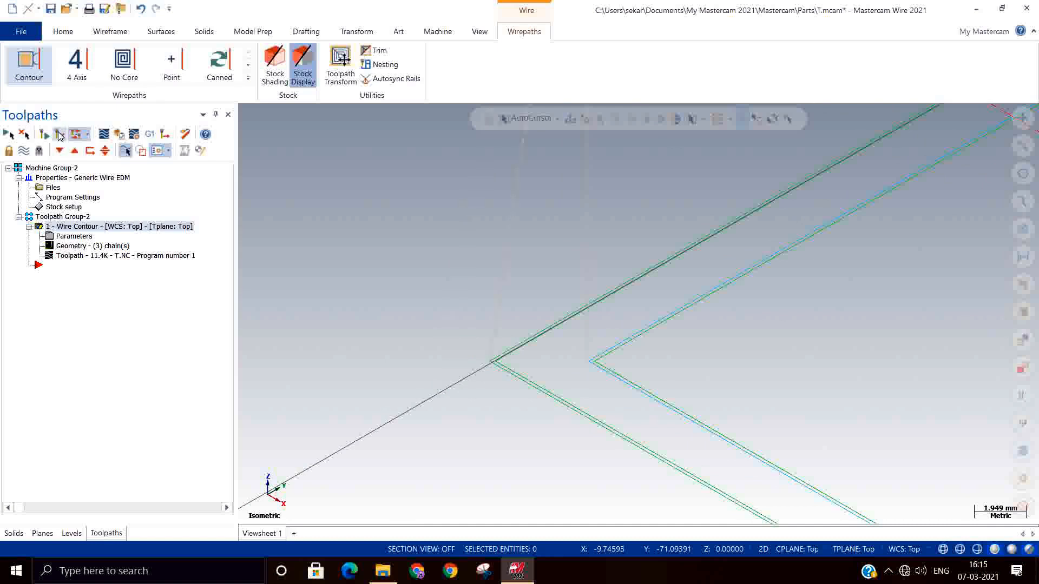
click(60, 134)
click(614, 315)
scroll(491, 294, down, 1)
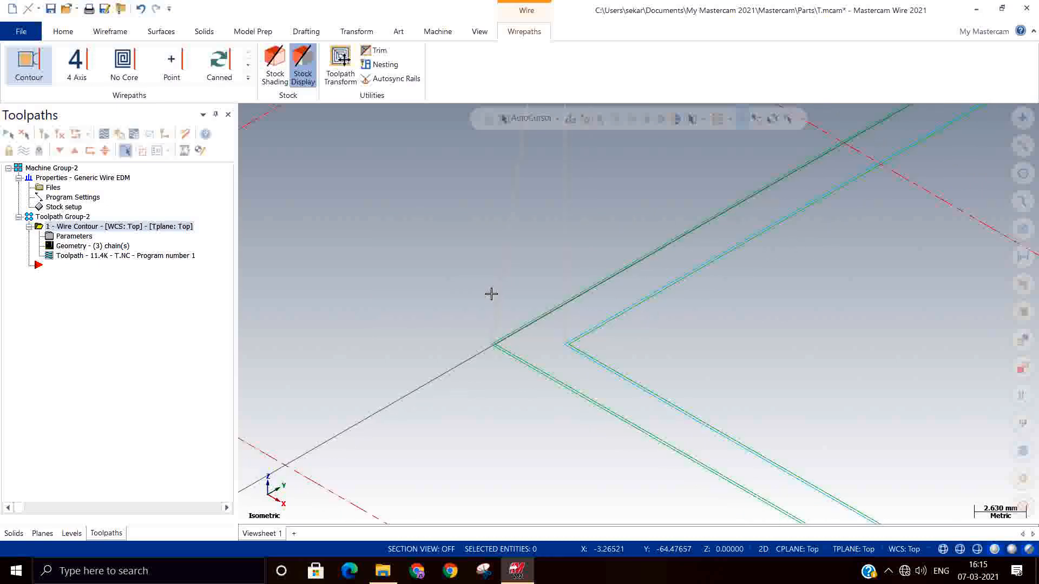
scroll(401, 334, down, 3)
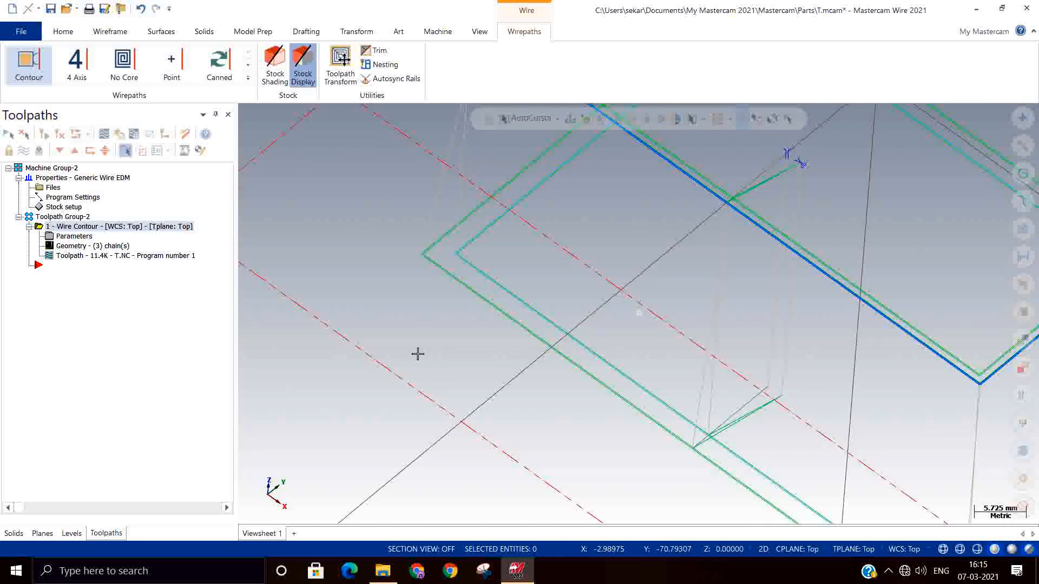
middle_drag(418, 353, 375, 335)
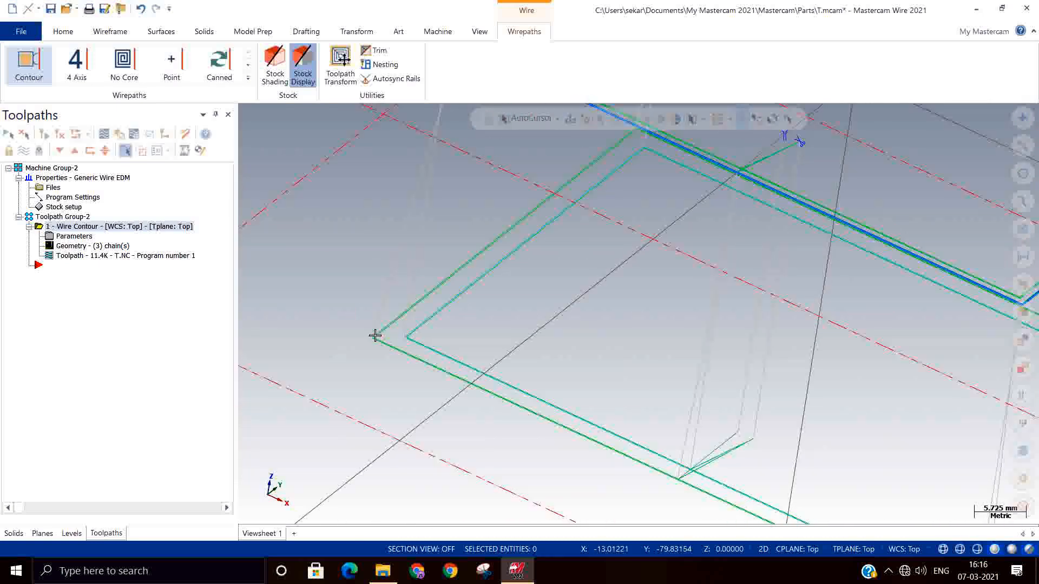
scroll(375, 335, up, 3)
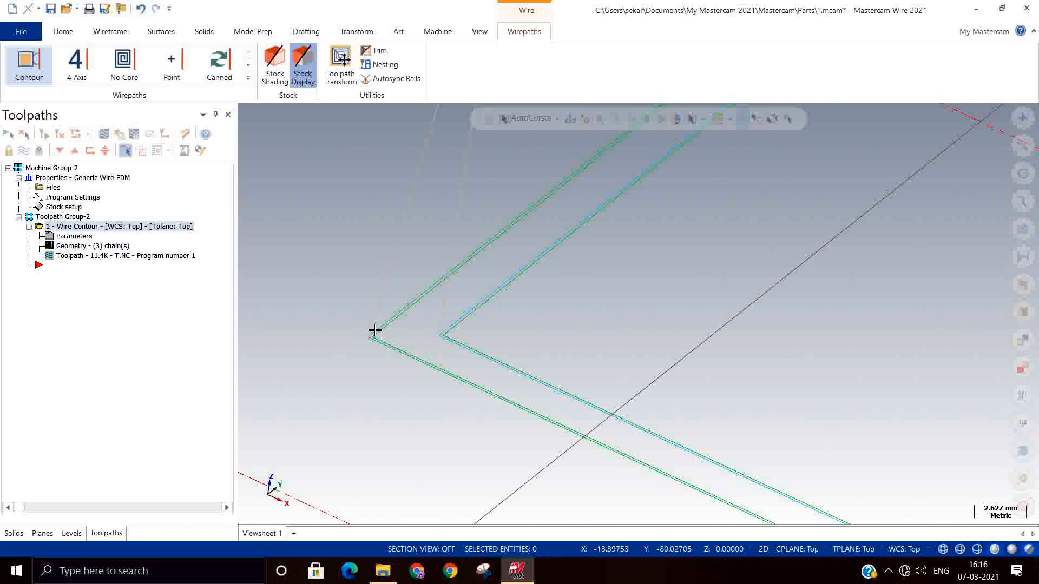
scroll(362, 343, down, 2)
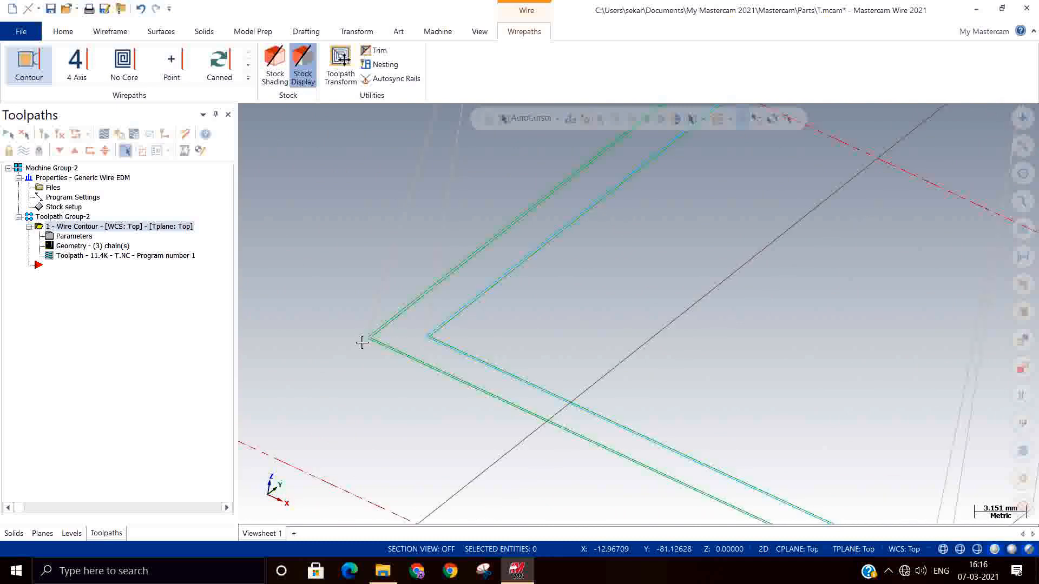
Recheck the wire contour's taper corner settings, accept them, and run the Verify simulation of the cut to its end
click(59, 237)
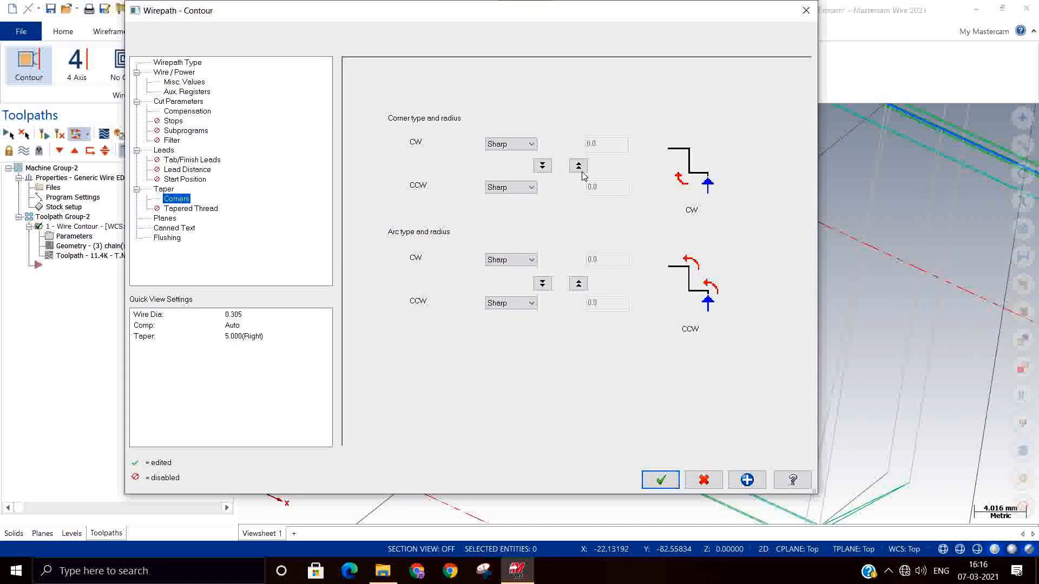
click(657, 478)
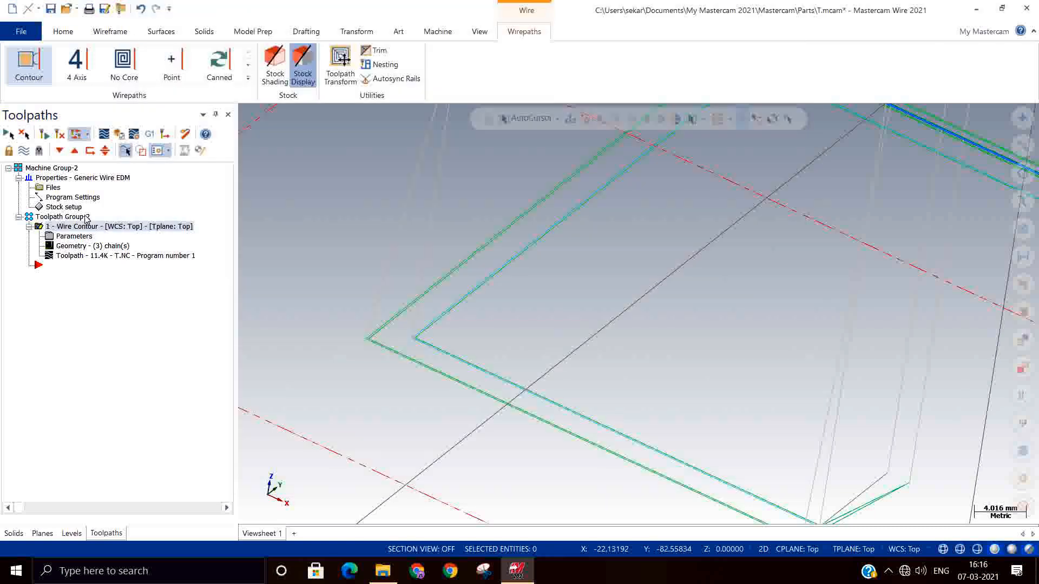
click(119, 134)
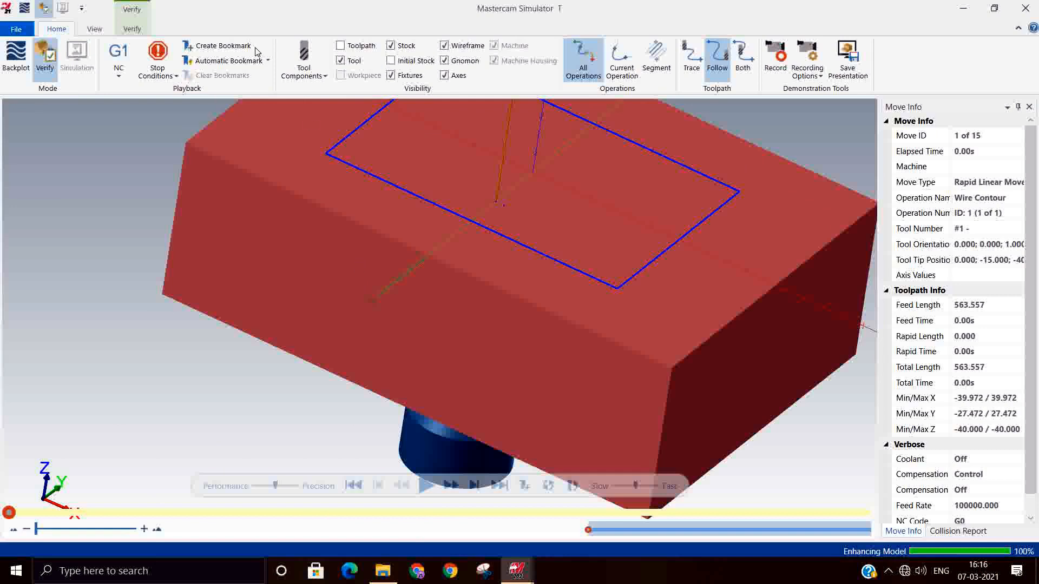
click(426, 485)
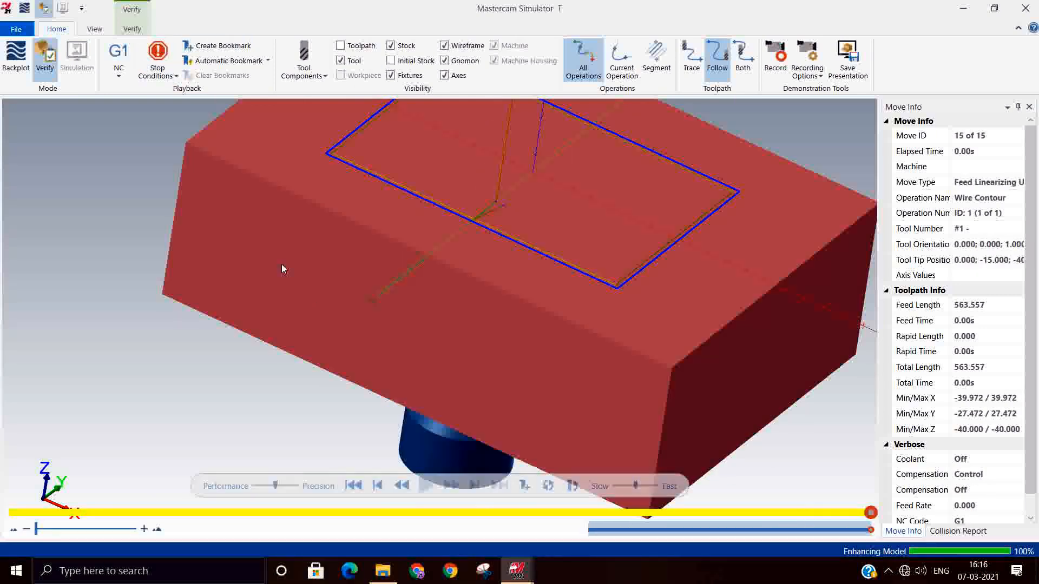
Remove the cut-out slug chip from the verified stock and inspect a corner of the tapered opening up close
click(132, 29)
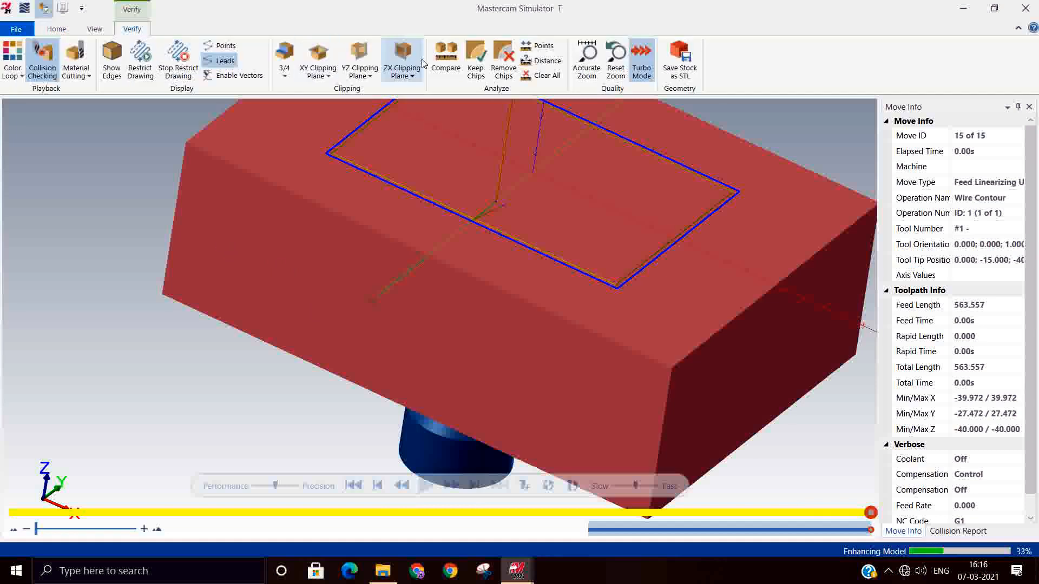
click(509, 56)
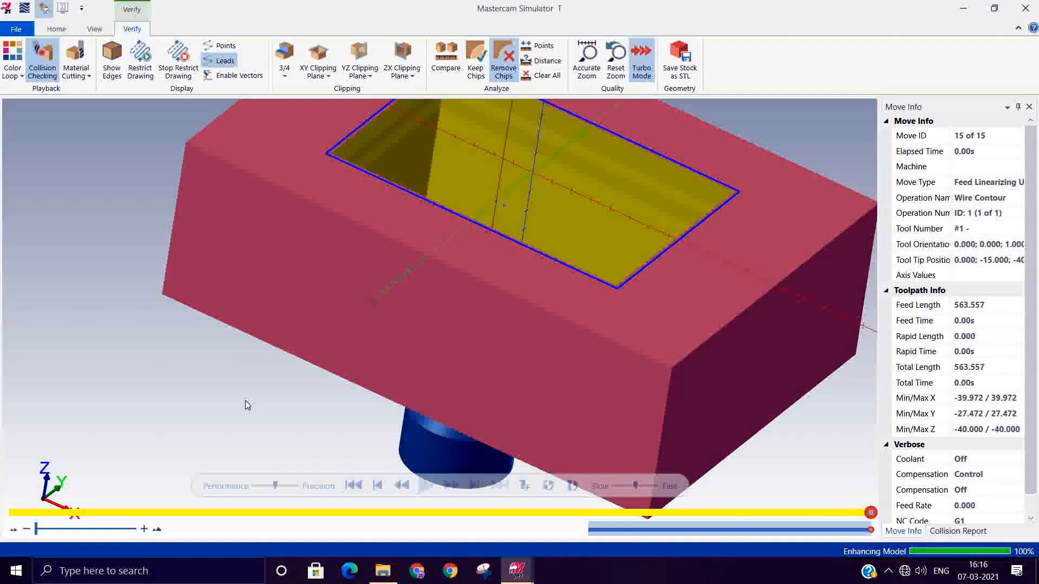
middle_drag(257, 397, 271, 311)
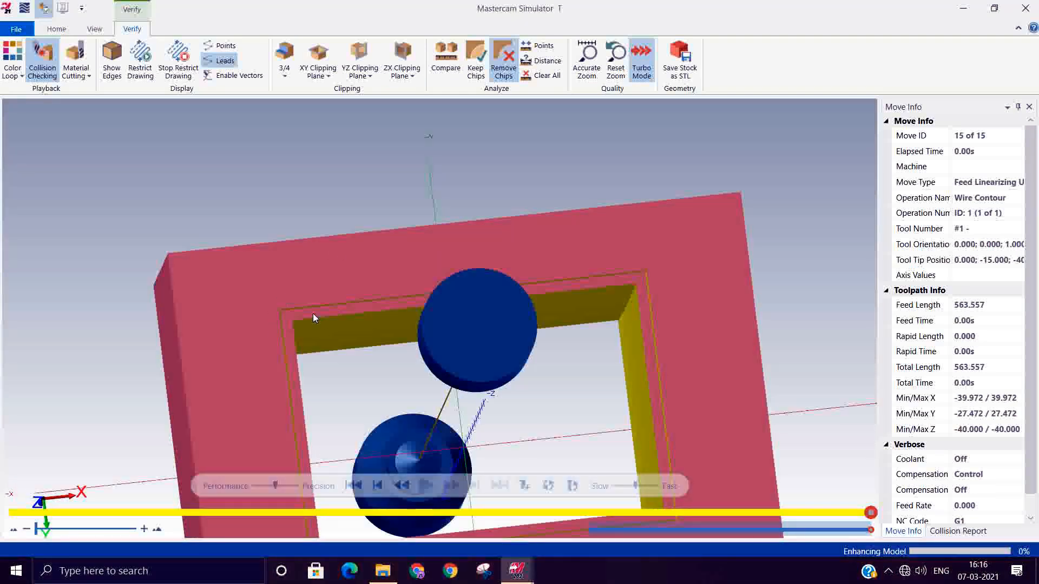
middle_drag(364, 371, 275, 309)
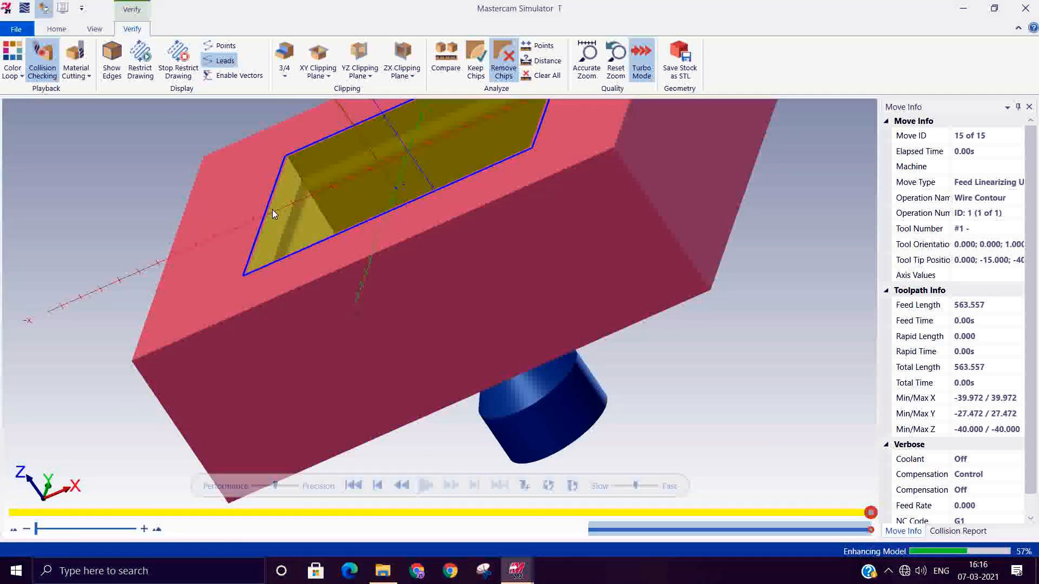
scroll(228, 251, up, 5)
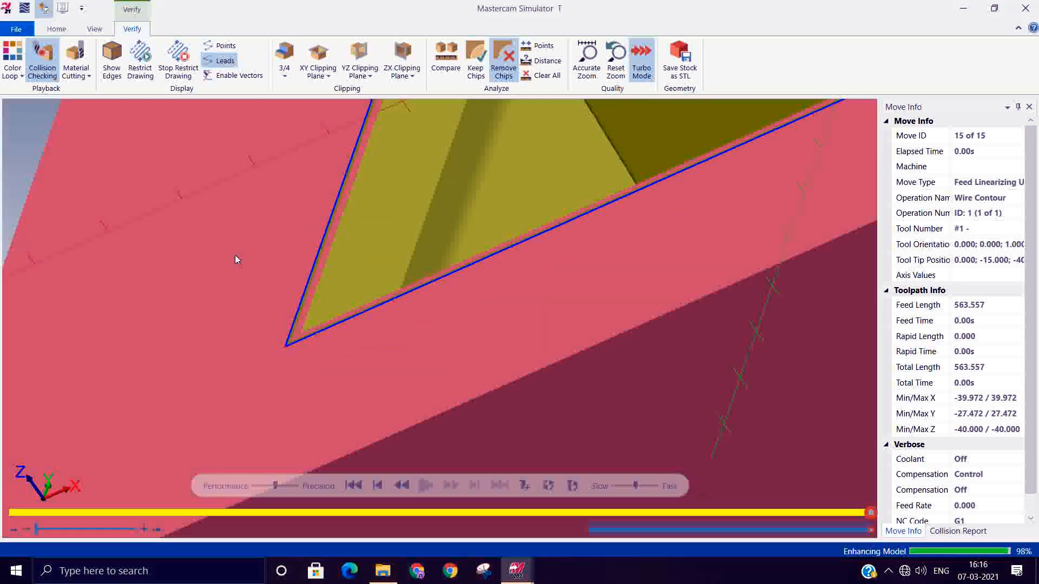
middle_drag(248, 260, 284, 272)
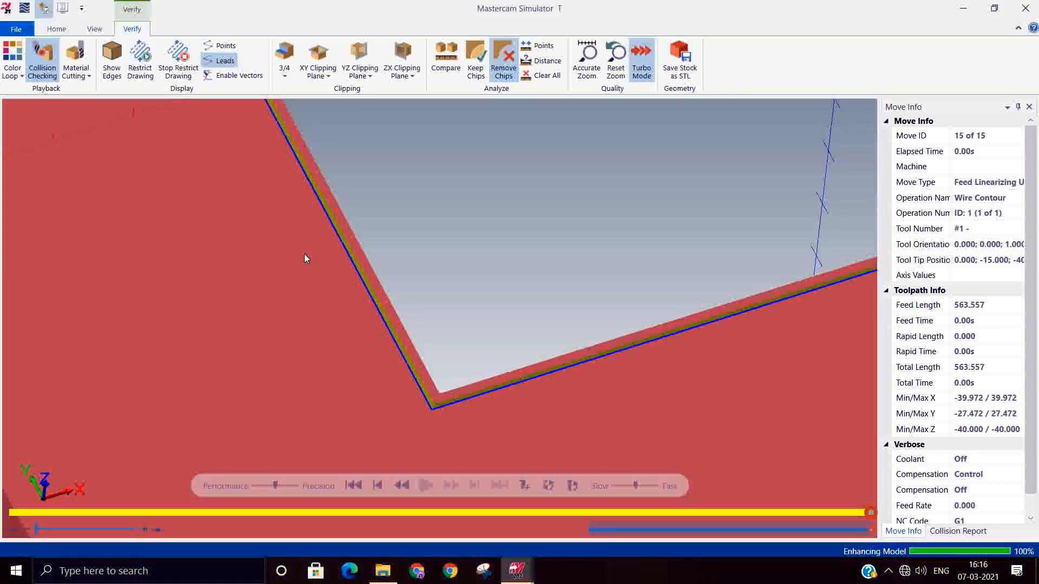
Remove the thin leftover chip around the tapered opening and inspect its sharp corners from above and below
click(496, 51)
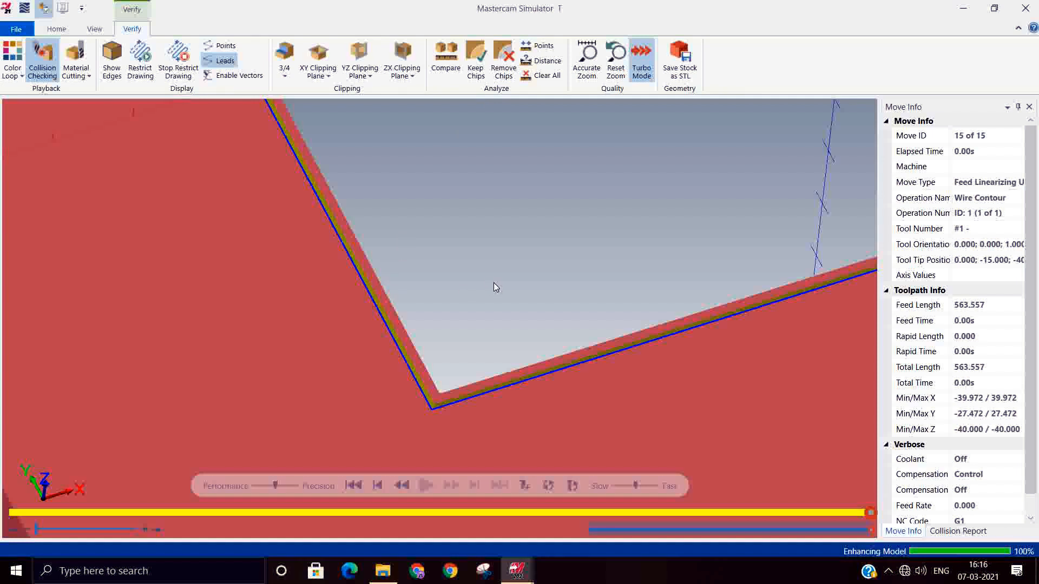
click(503, 57)
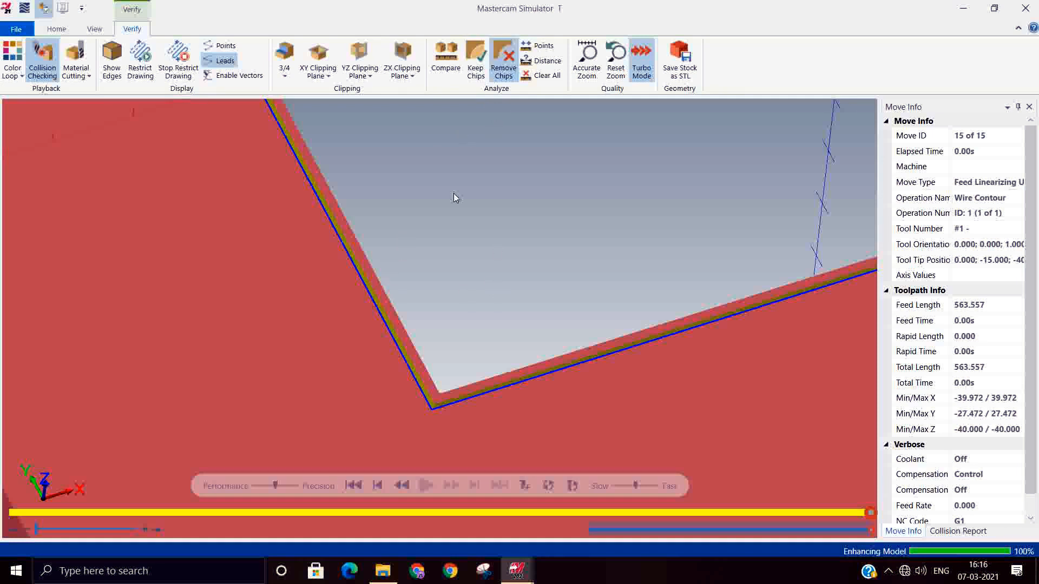
click(382, 294)
scroll(447, 288, down, 3)
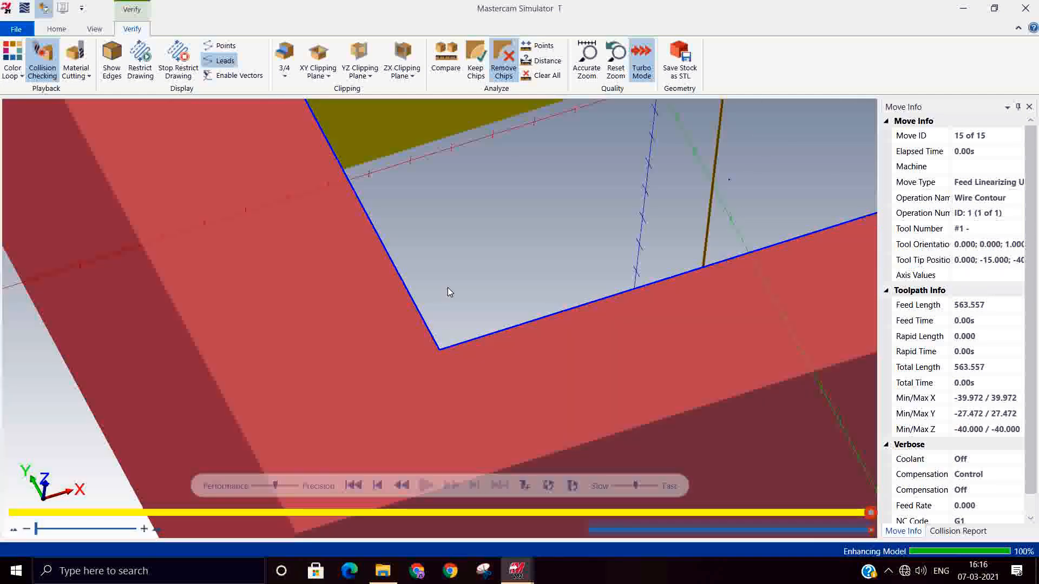
middle_drag(447, 288, 494, 241)
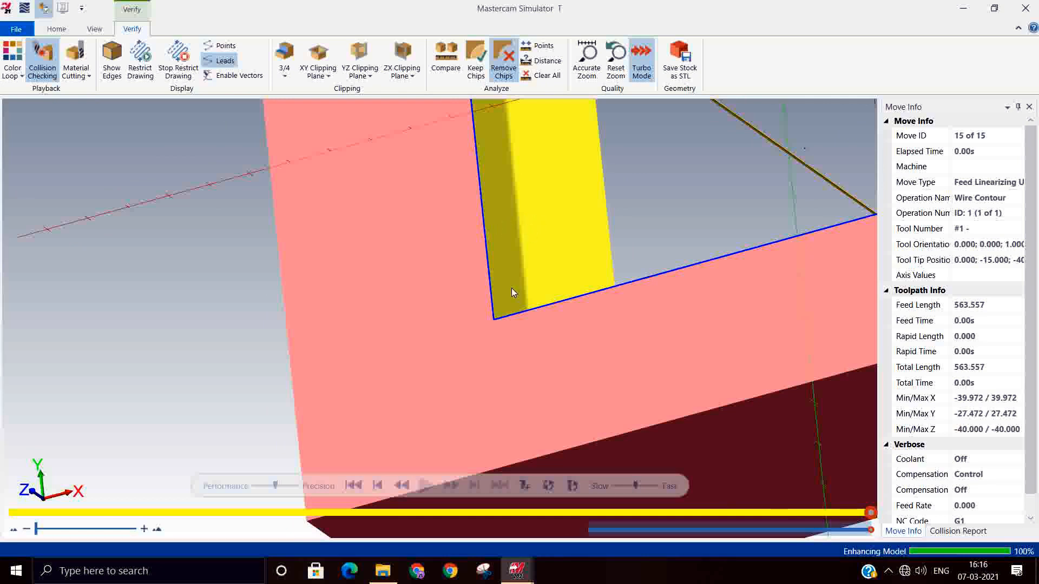
middle_drag(514, 288, 472, 176)
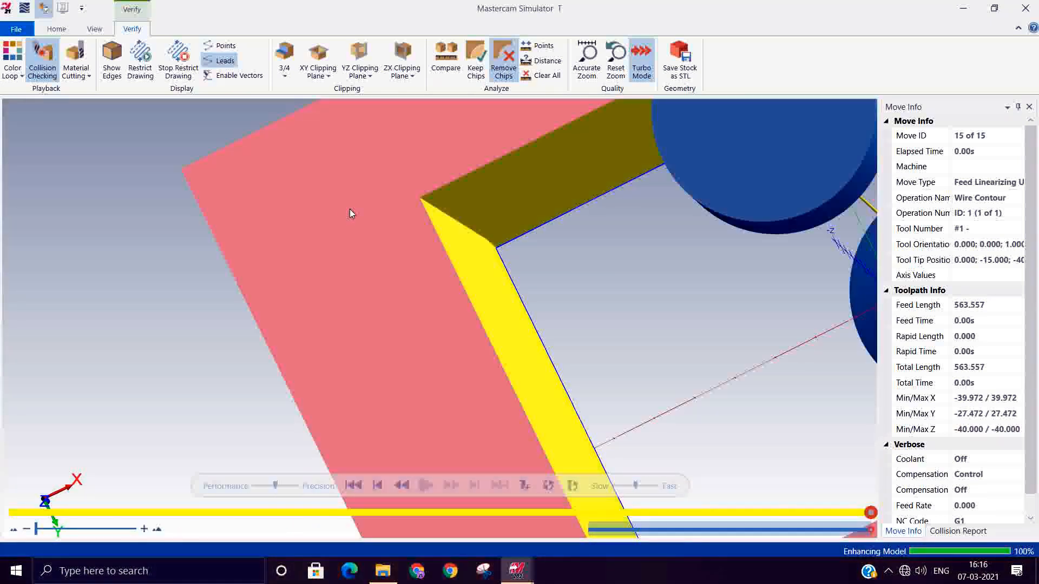
scroll(346, 210, down, 3)
Examine the verified stock in the Bottom (WCS) view, looking closely at how the tapered walls meet at a corner
right_click(747, 321)
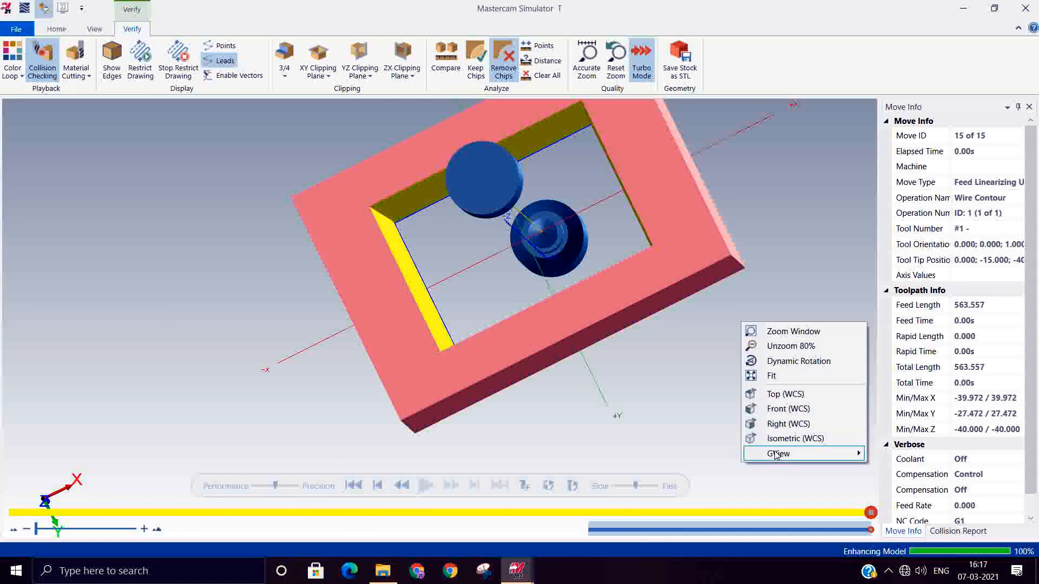
mouse_move(795, 453)
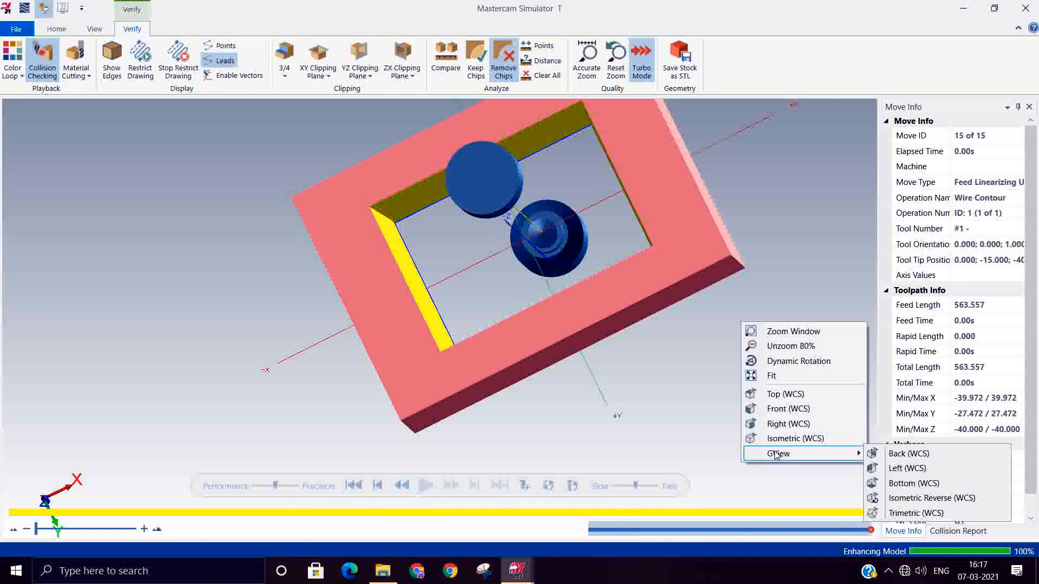
click(909, 453)
right_click(752, 389)
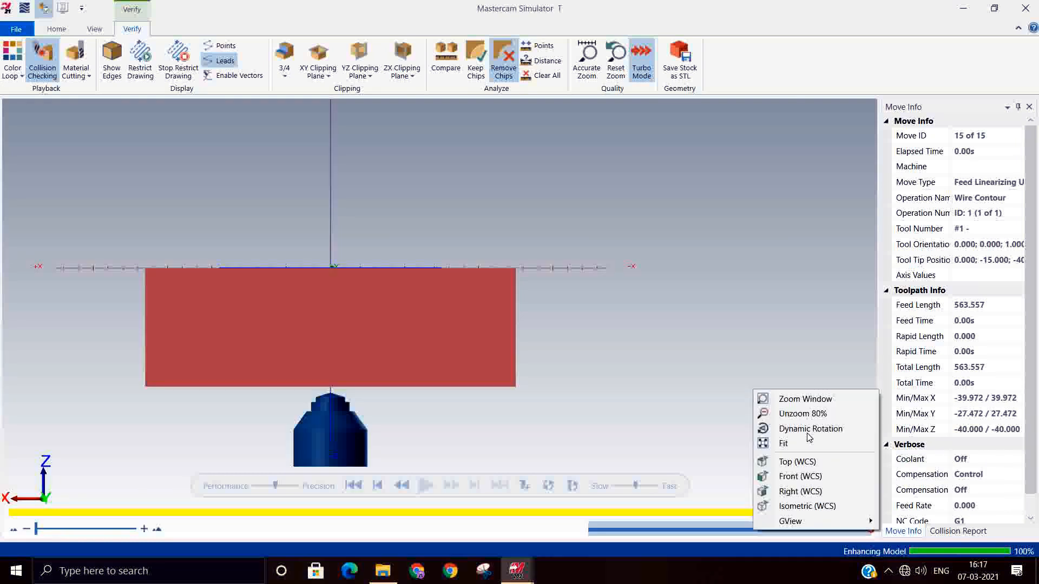
mouse_move(798, 519)
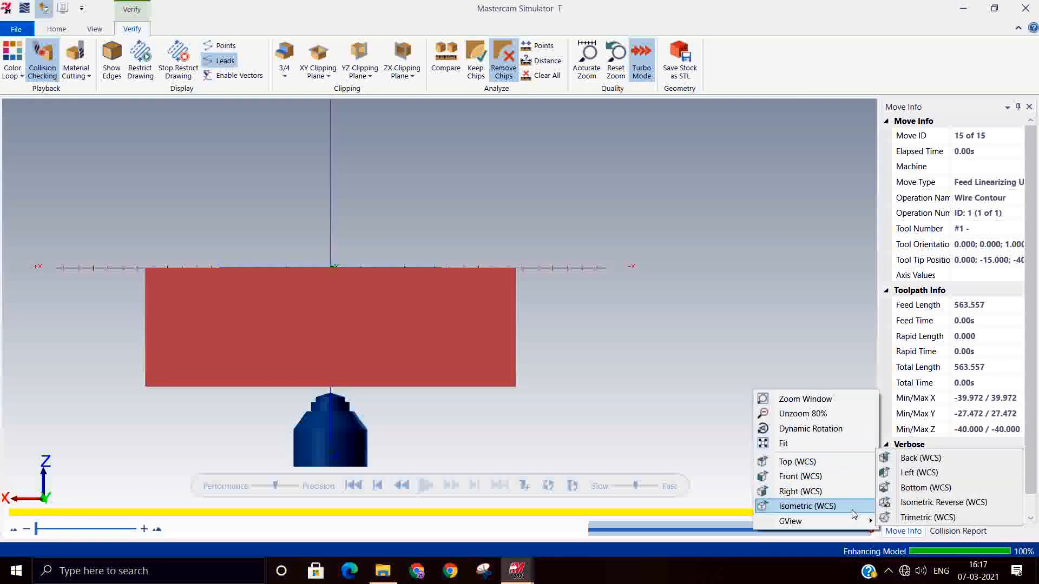
click(900, 491)
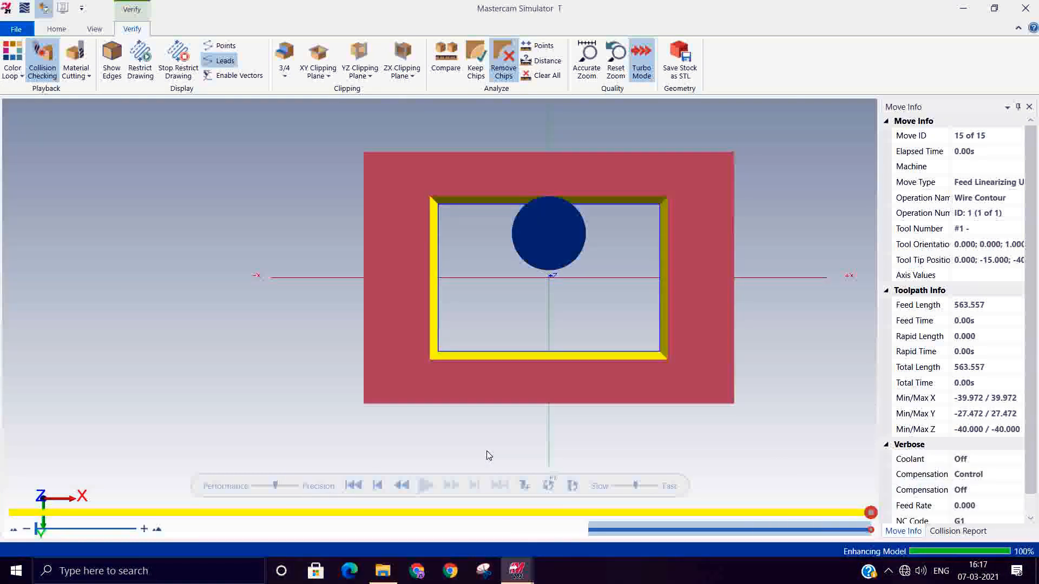
scroll(476, 410, up, 4)
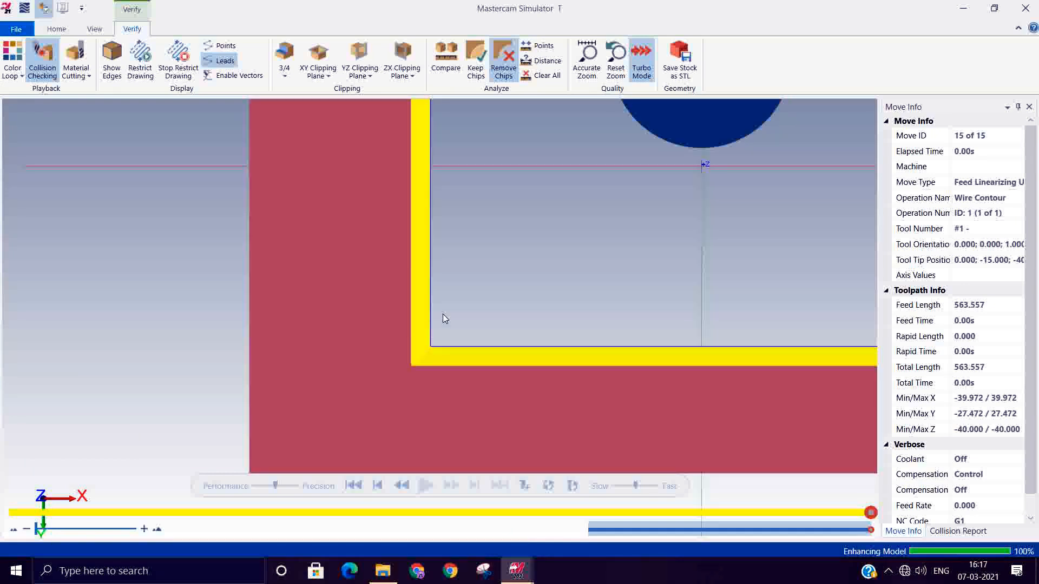
middle_drag(429, 324, 466, 323)
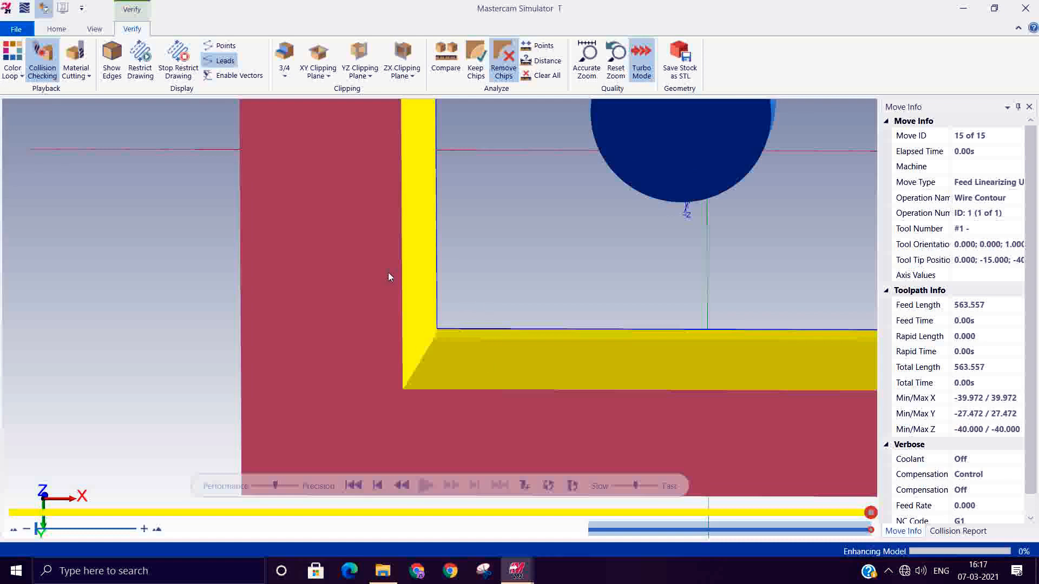
View the verified stock in the Right and Isometric (WCS) orientations, and close the simulator
right_click(196, 238)
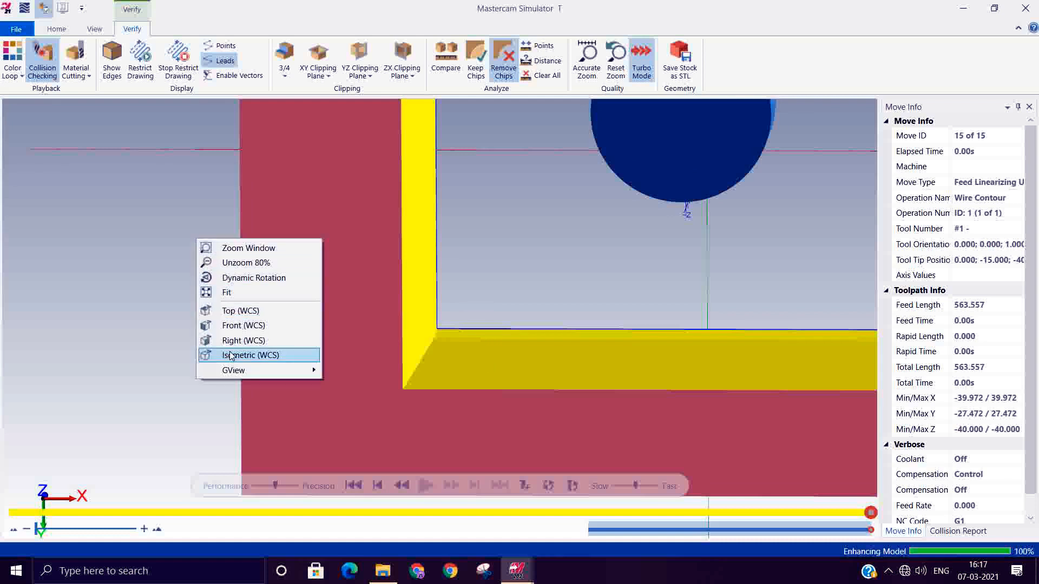
click(244, 339)
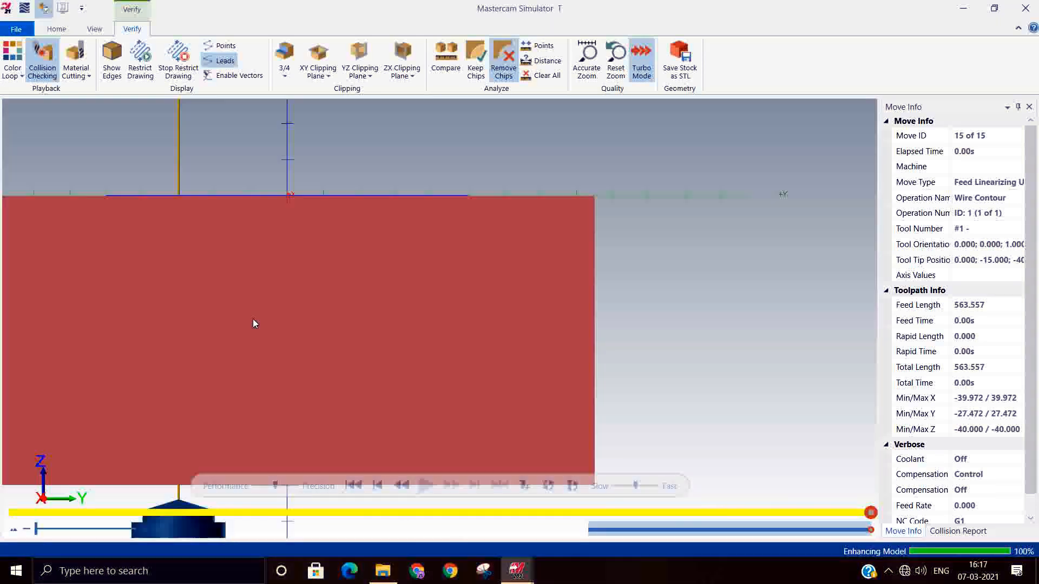
right_click(421, 238)
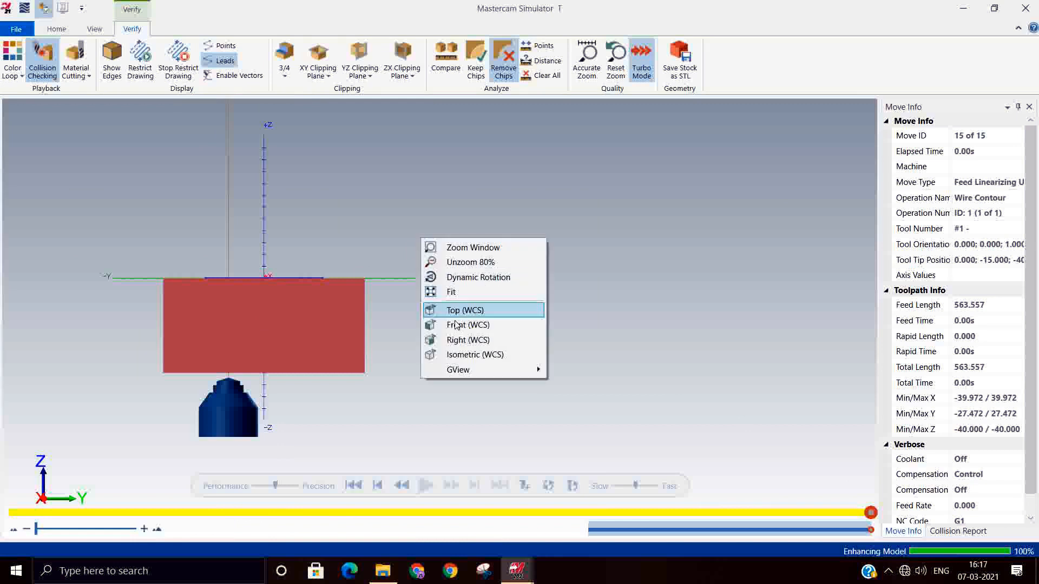
click(464, 357)
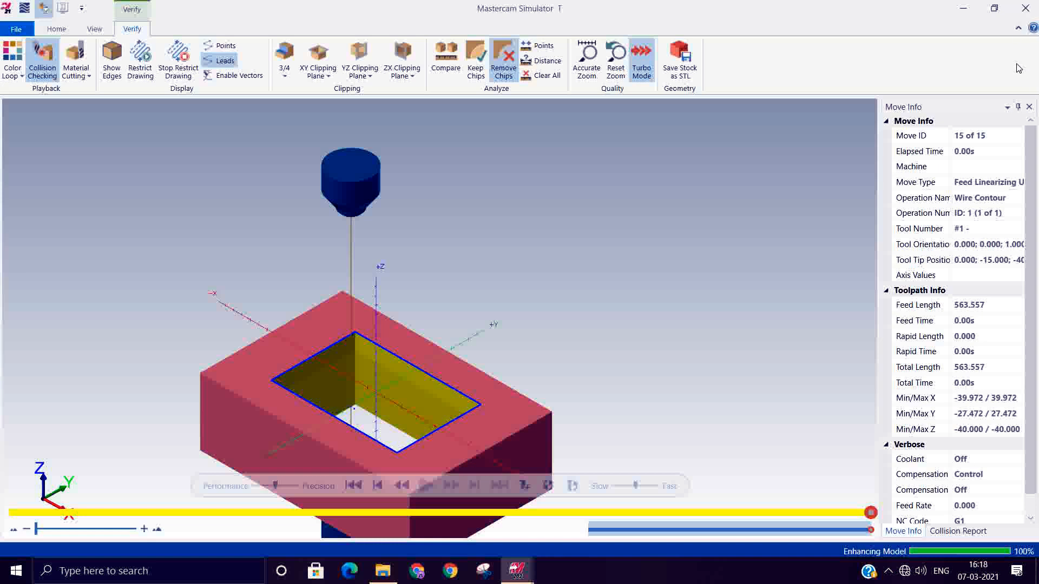
click(1025, 8)
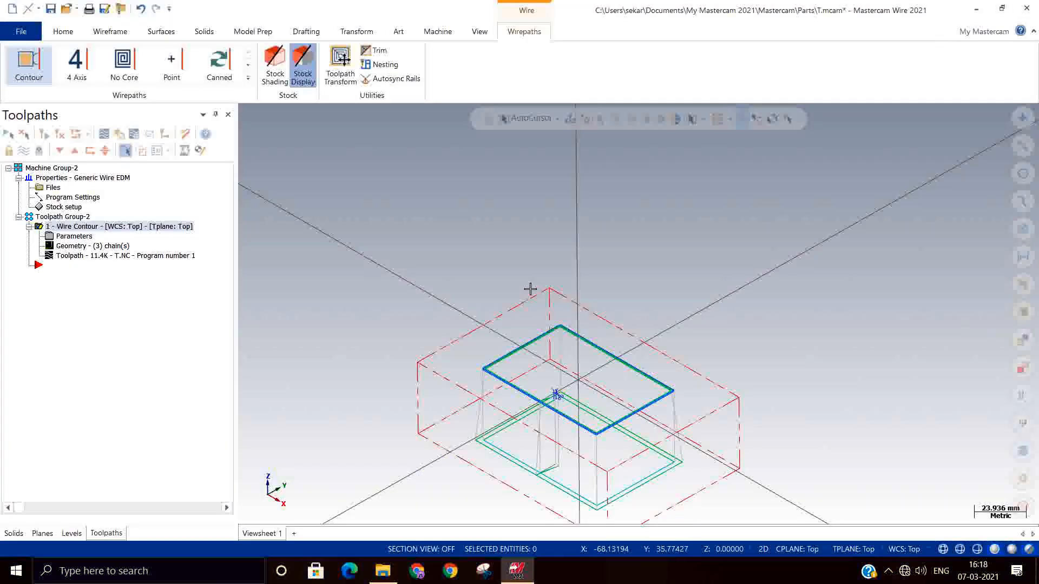